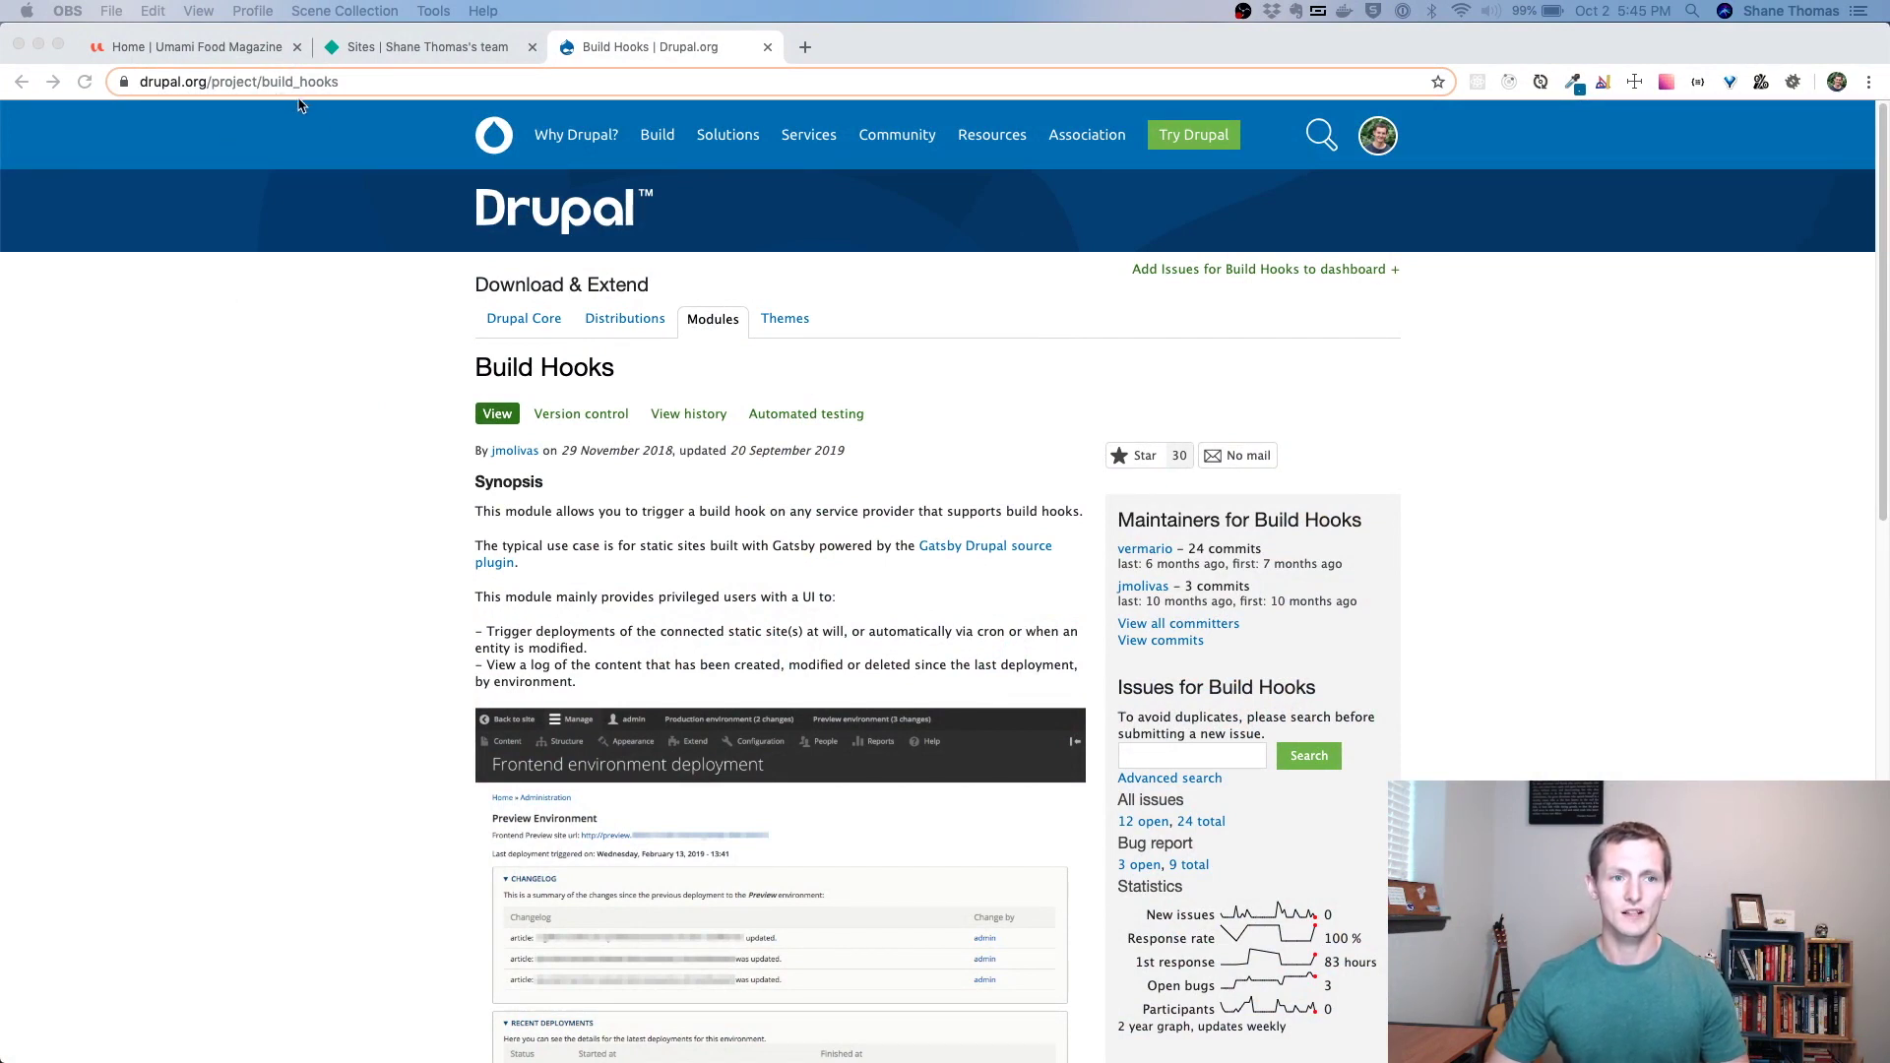
Review the Build Hooks project page, then open Extend on the Umami Food Magazine site
scroll(406, 656, "down", 15)
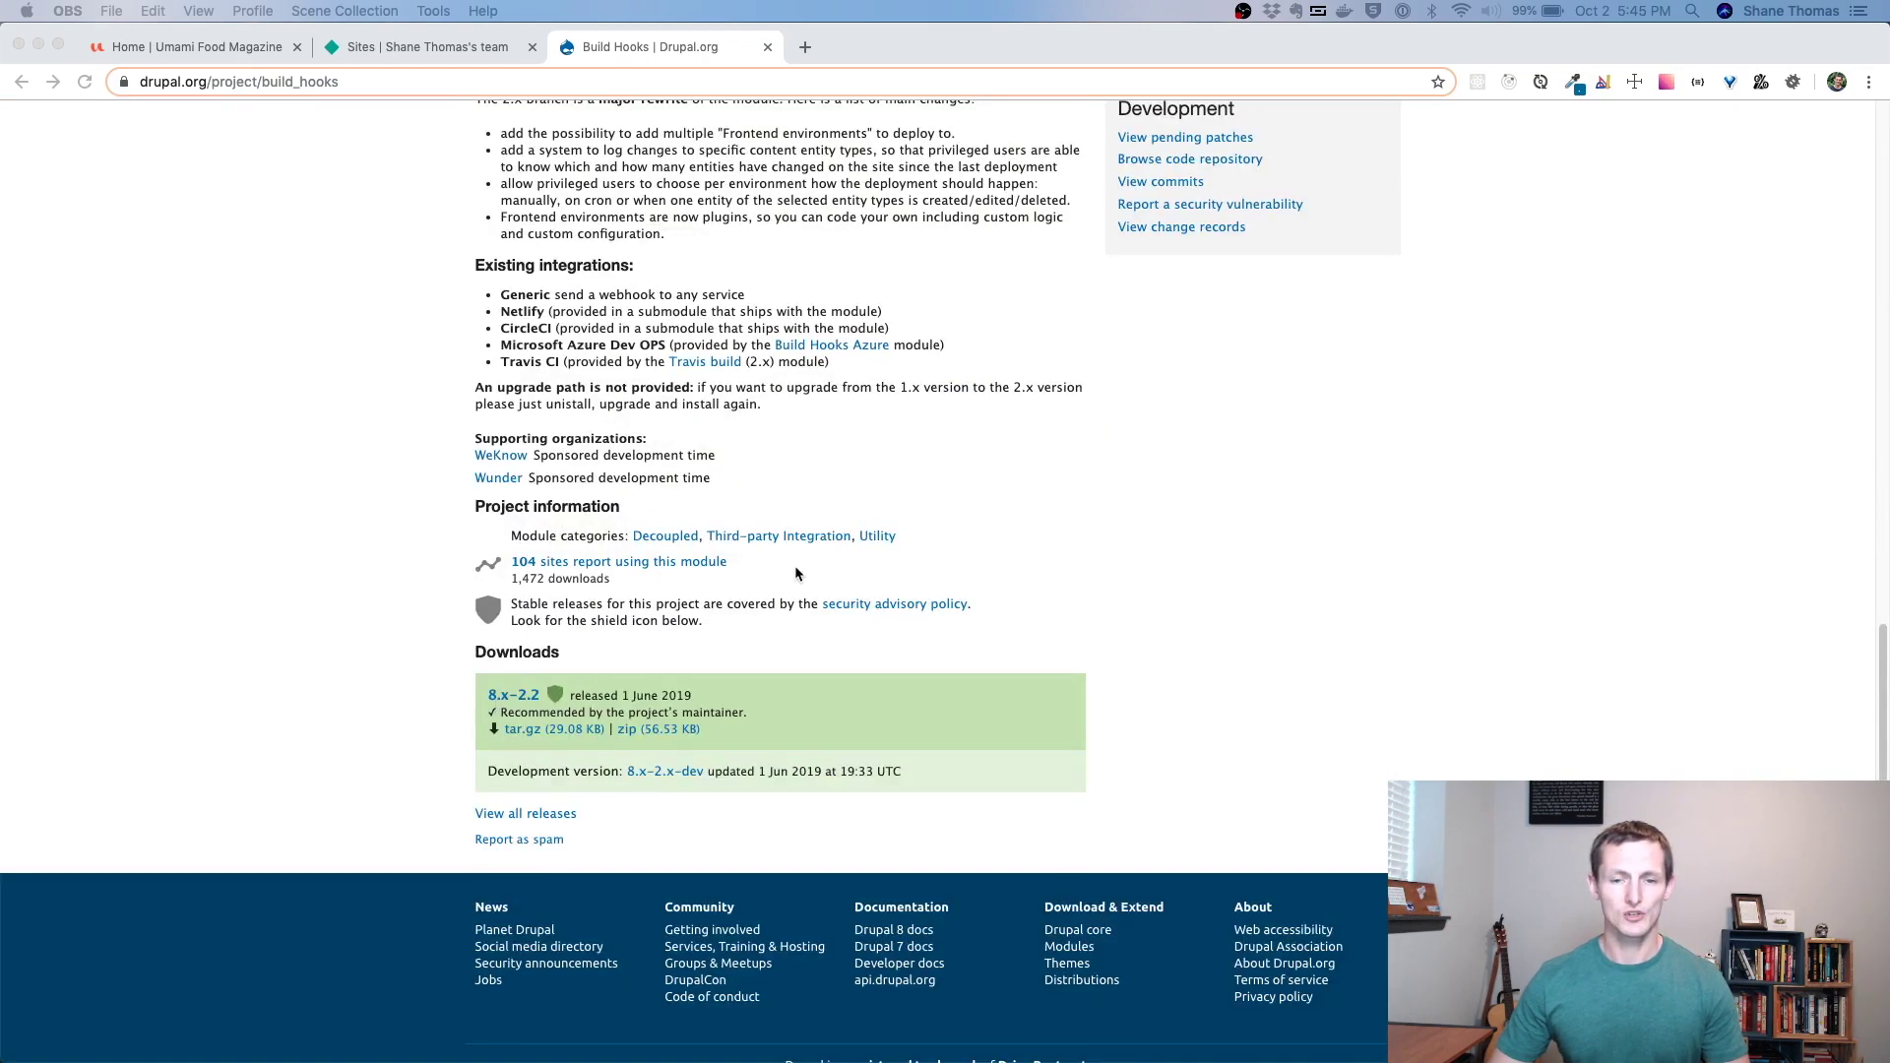
scroll(924, 581, "up", 5)
scroll(923, 584, "up", 5)
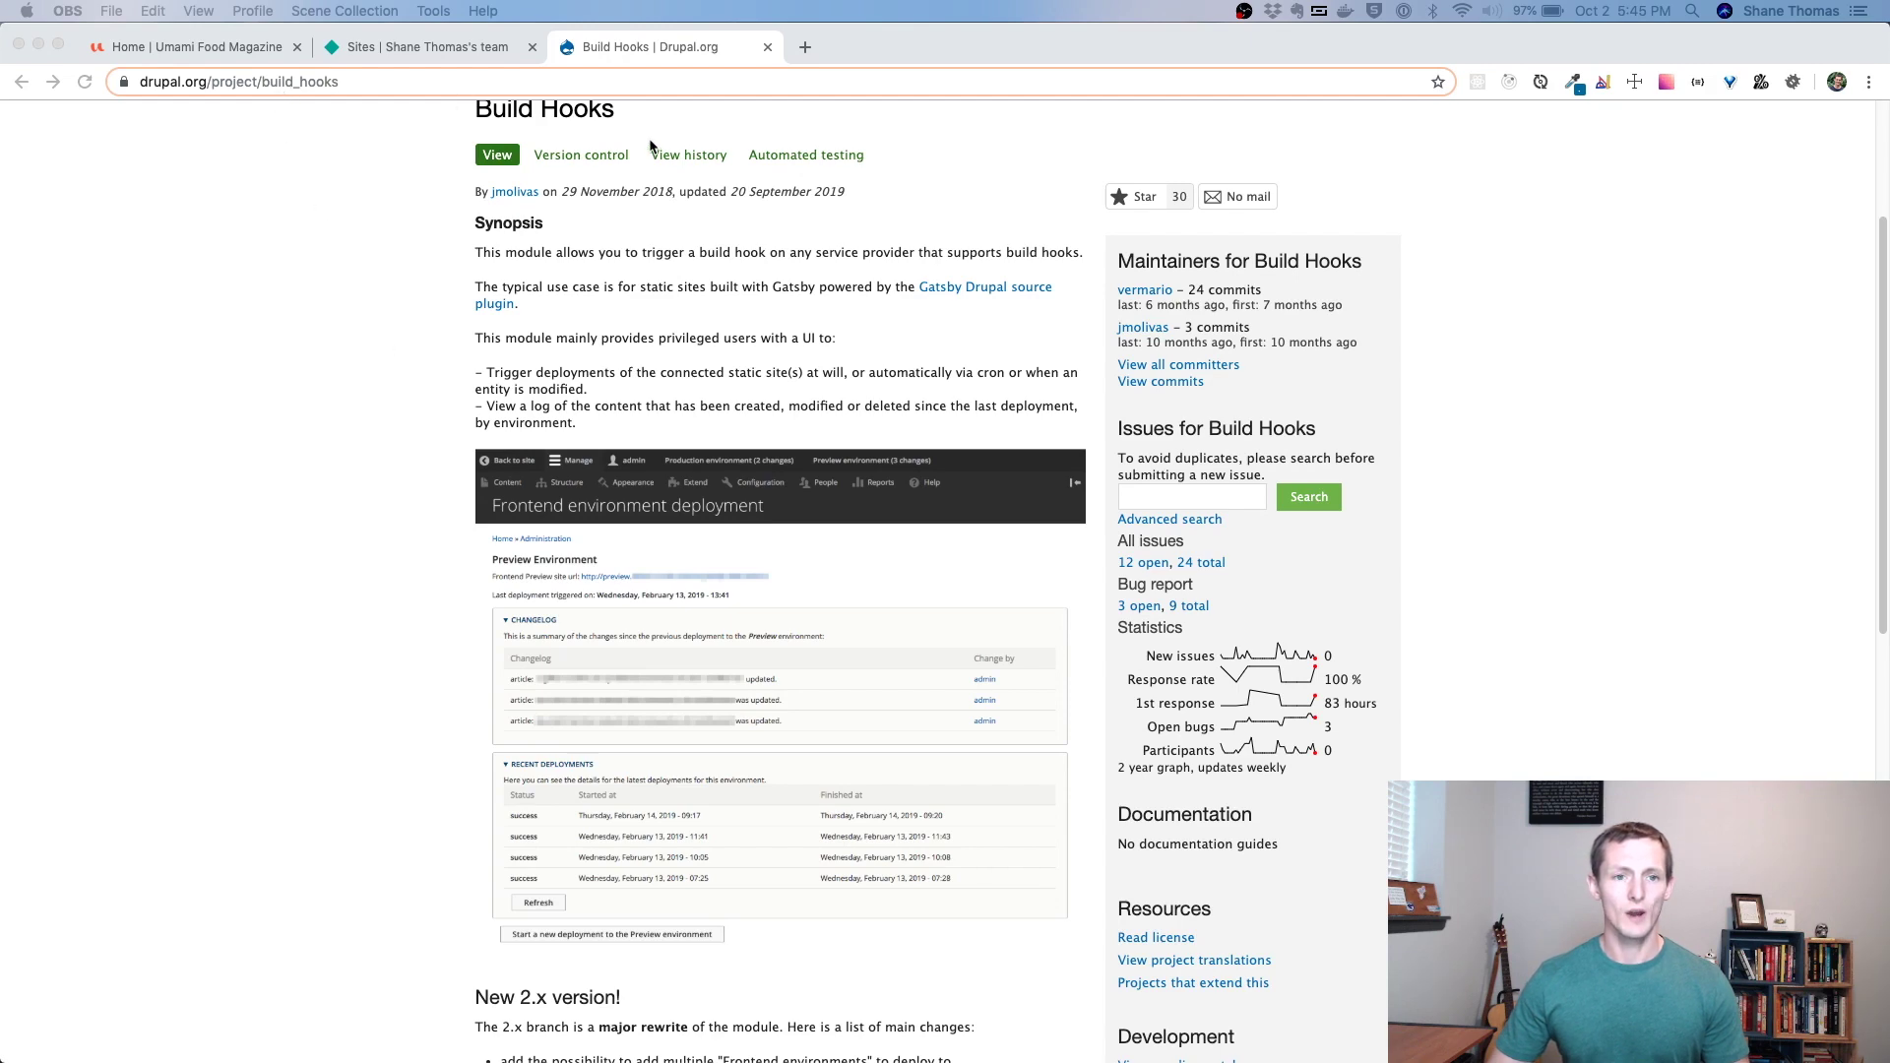
left_click(226, 46)
left_click(386, 155)
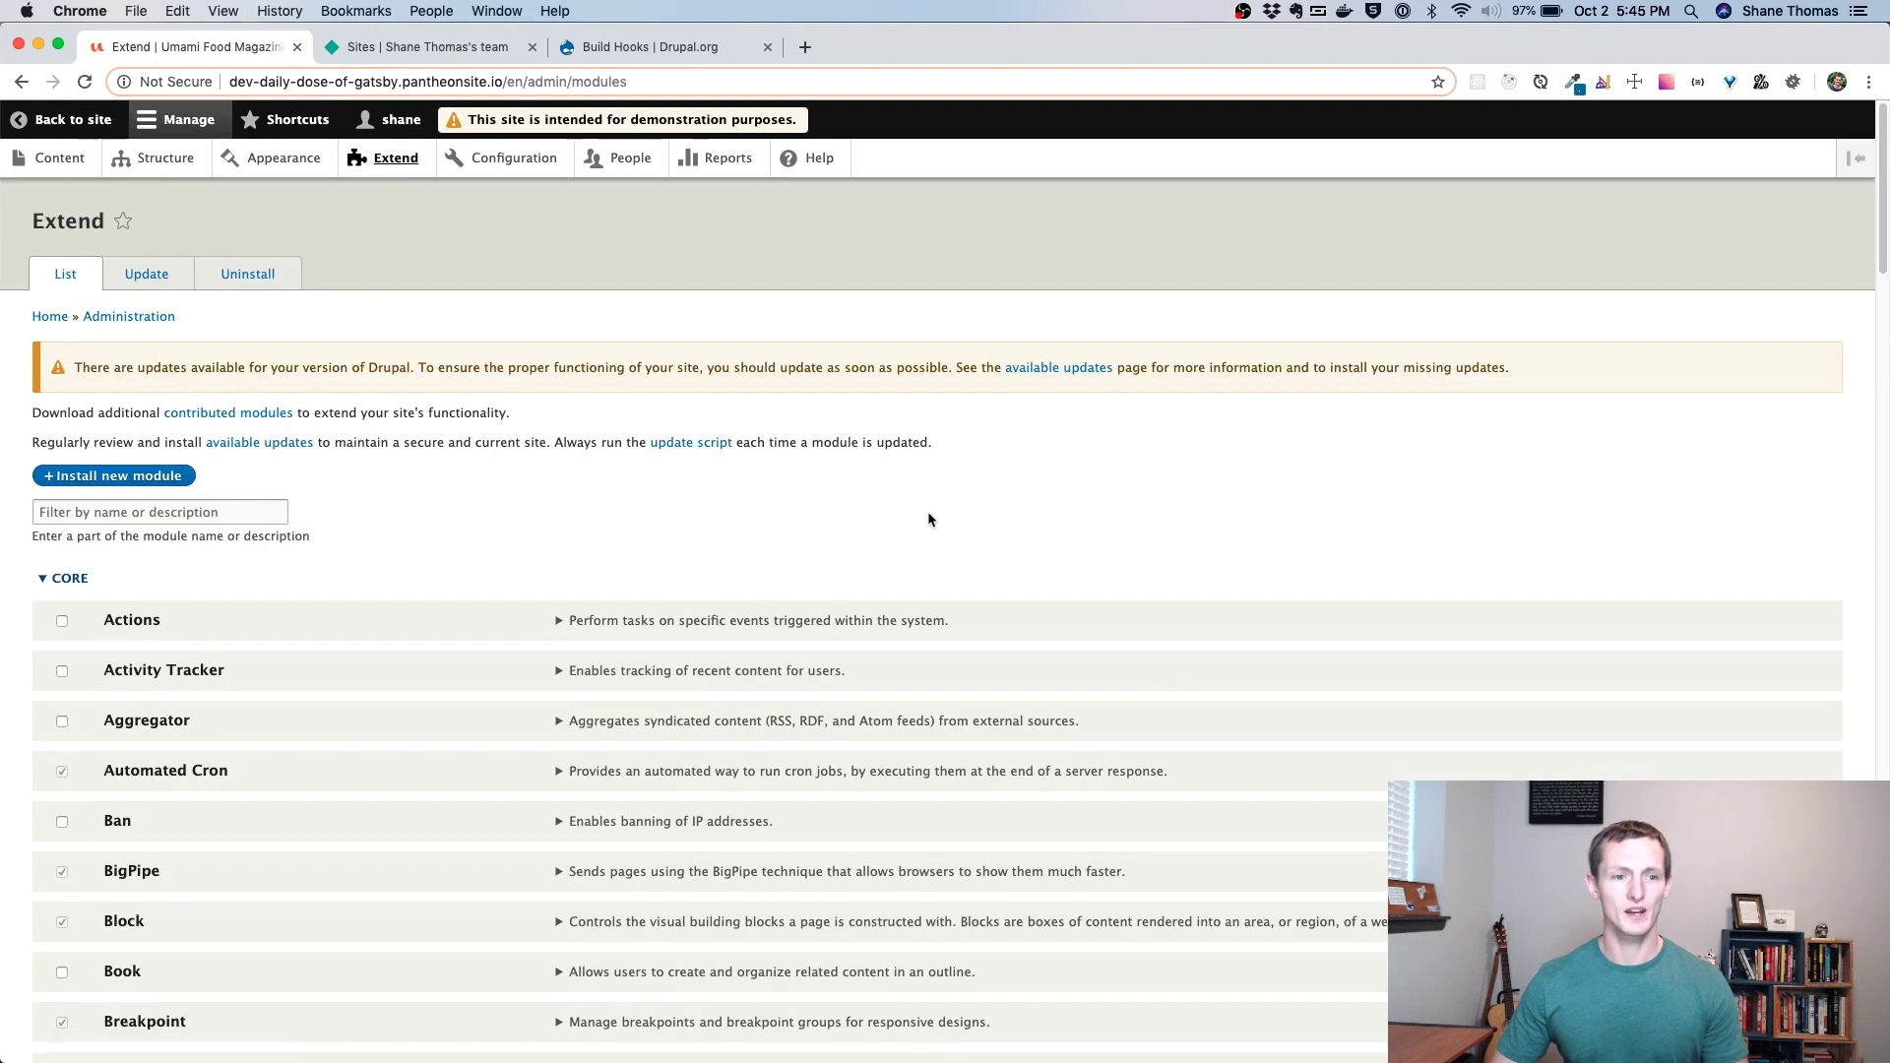
Filter the Extend module list by 'buil' and expand the Build Hooks module's description
scroll(912, 517, "down", 1)
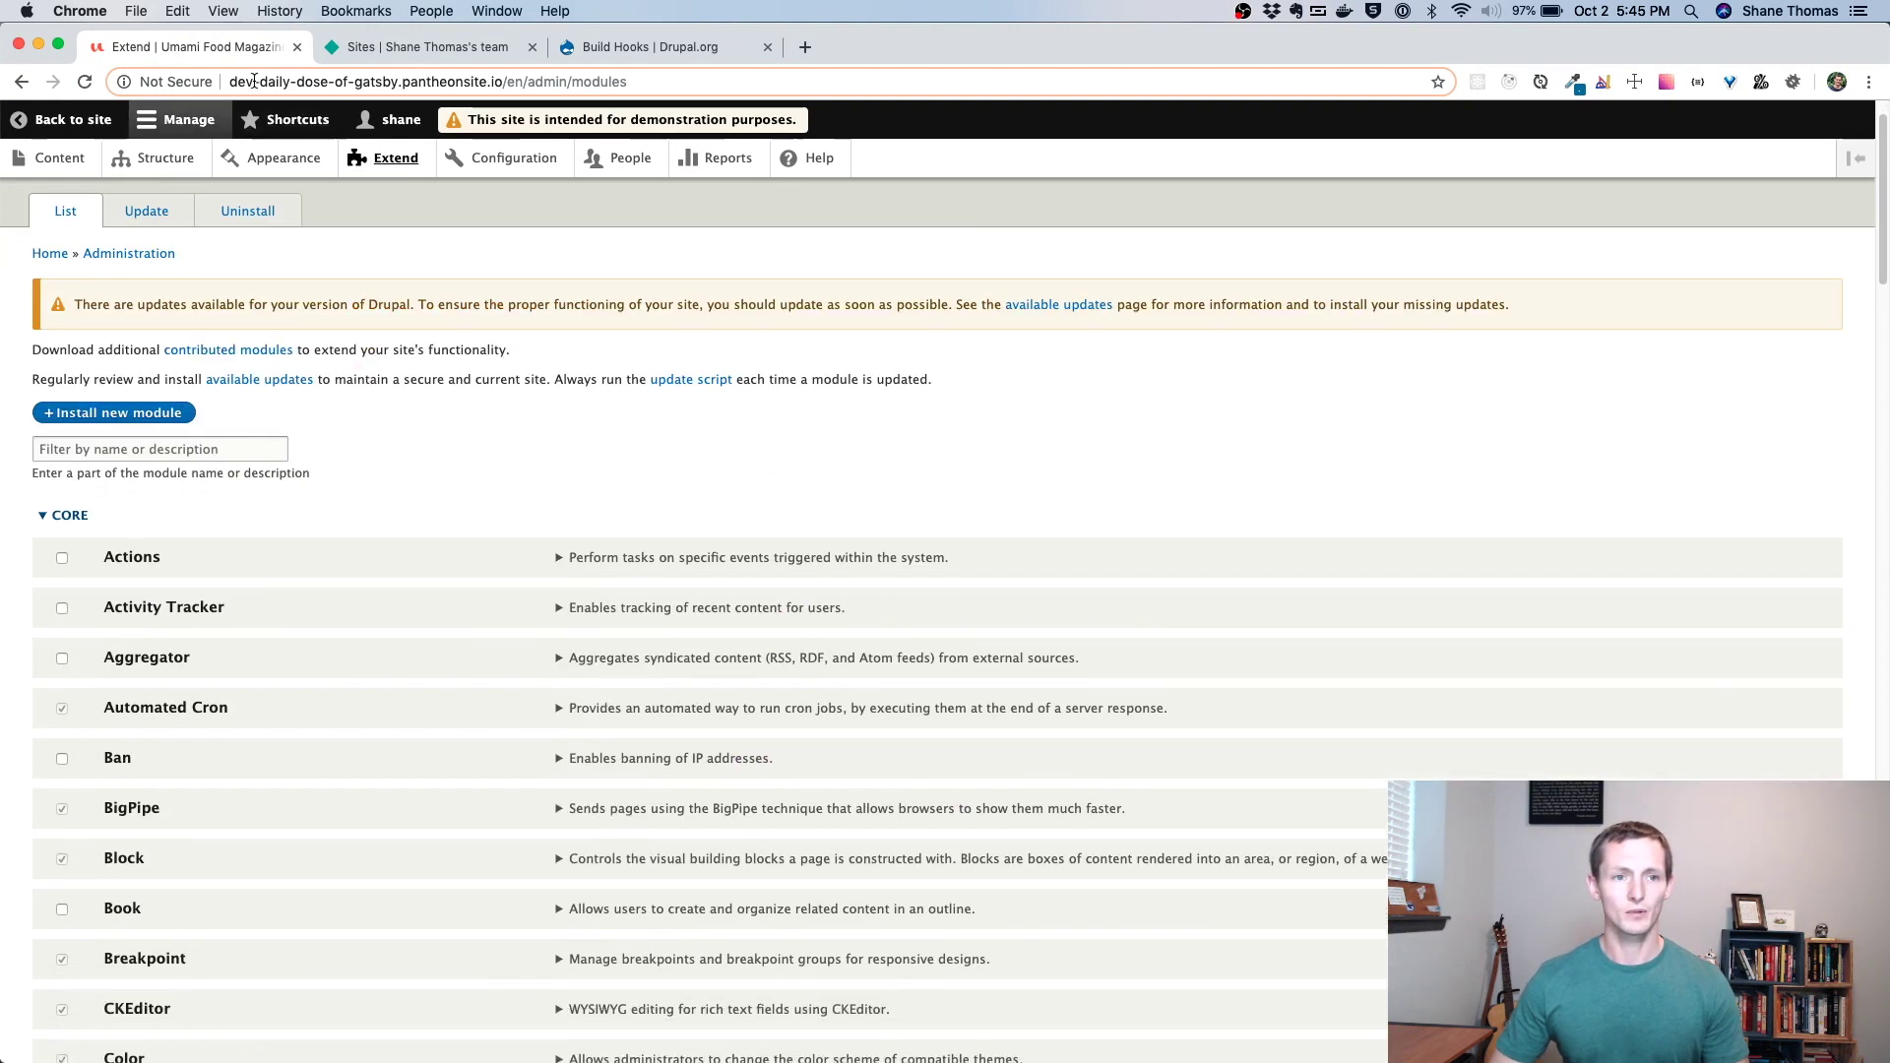
scroll(738, 457, "down", 3)
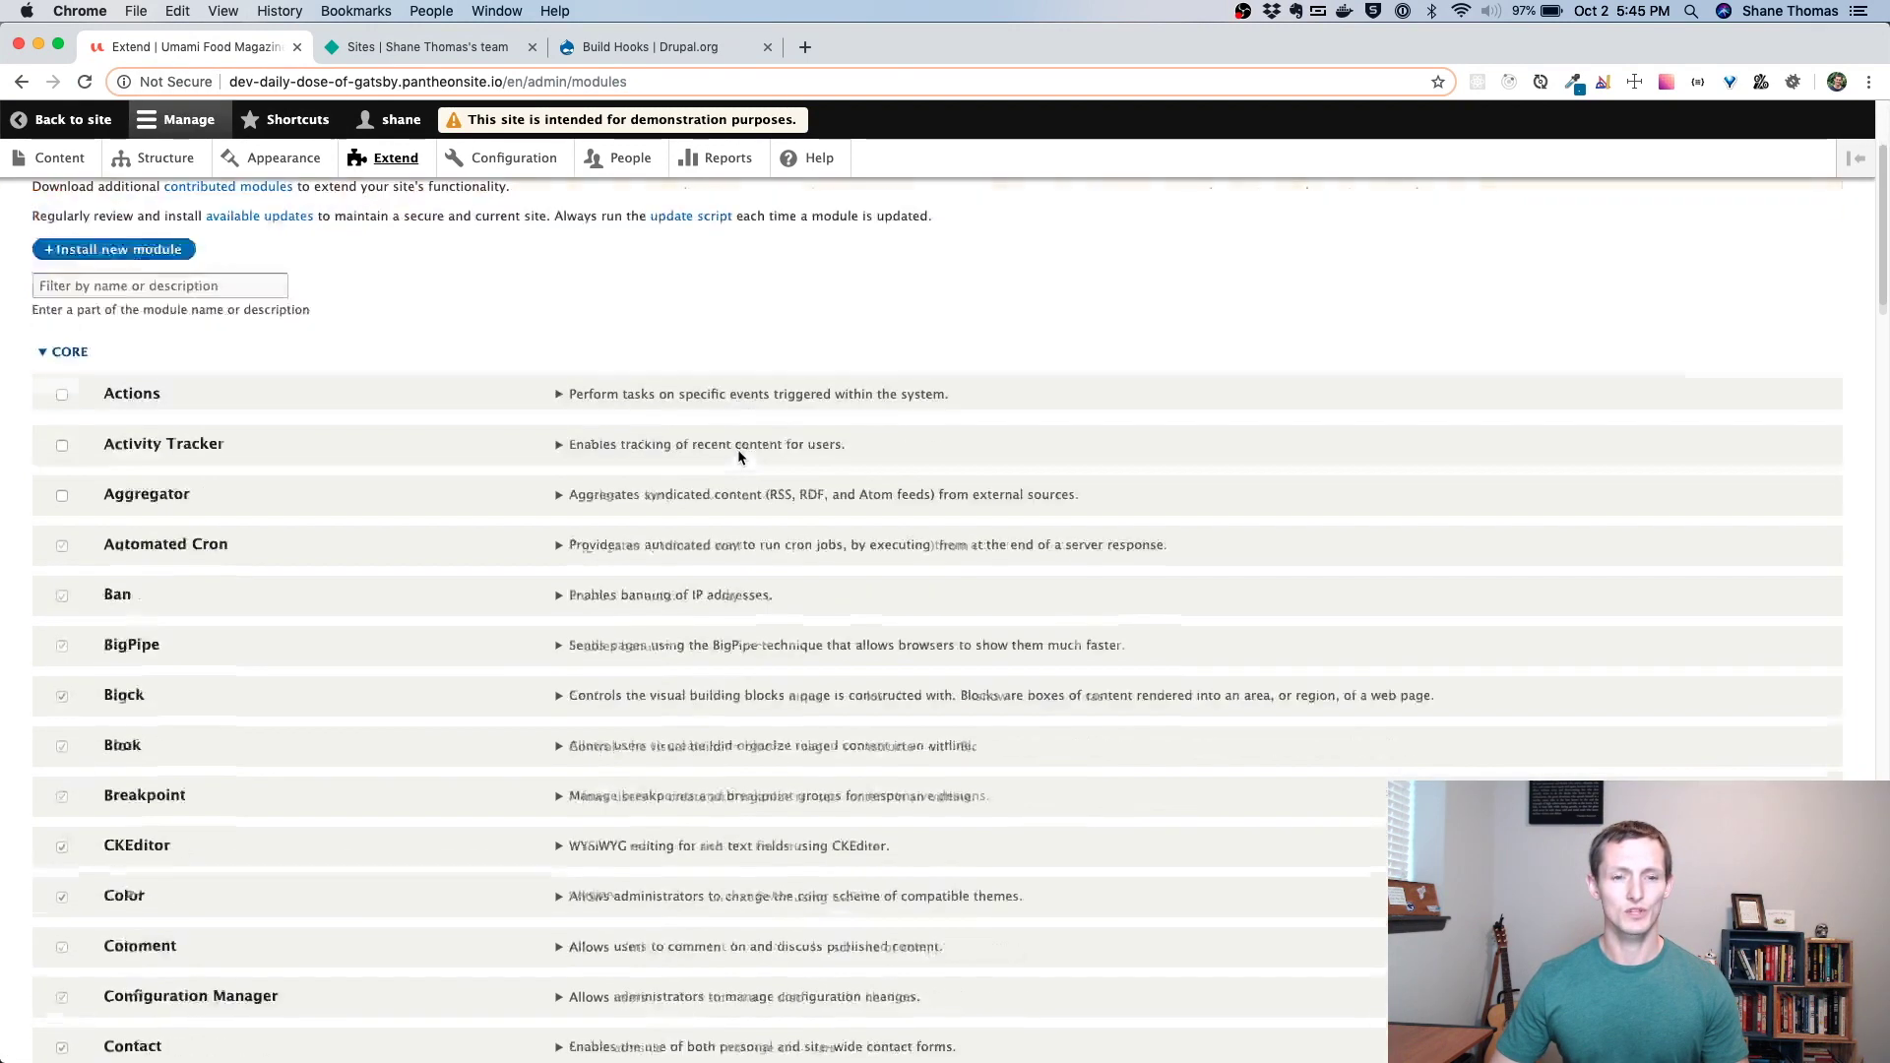
scroll(500, 344, "down", 20)
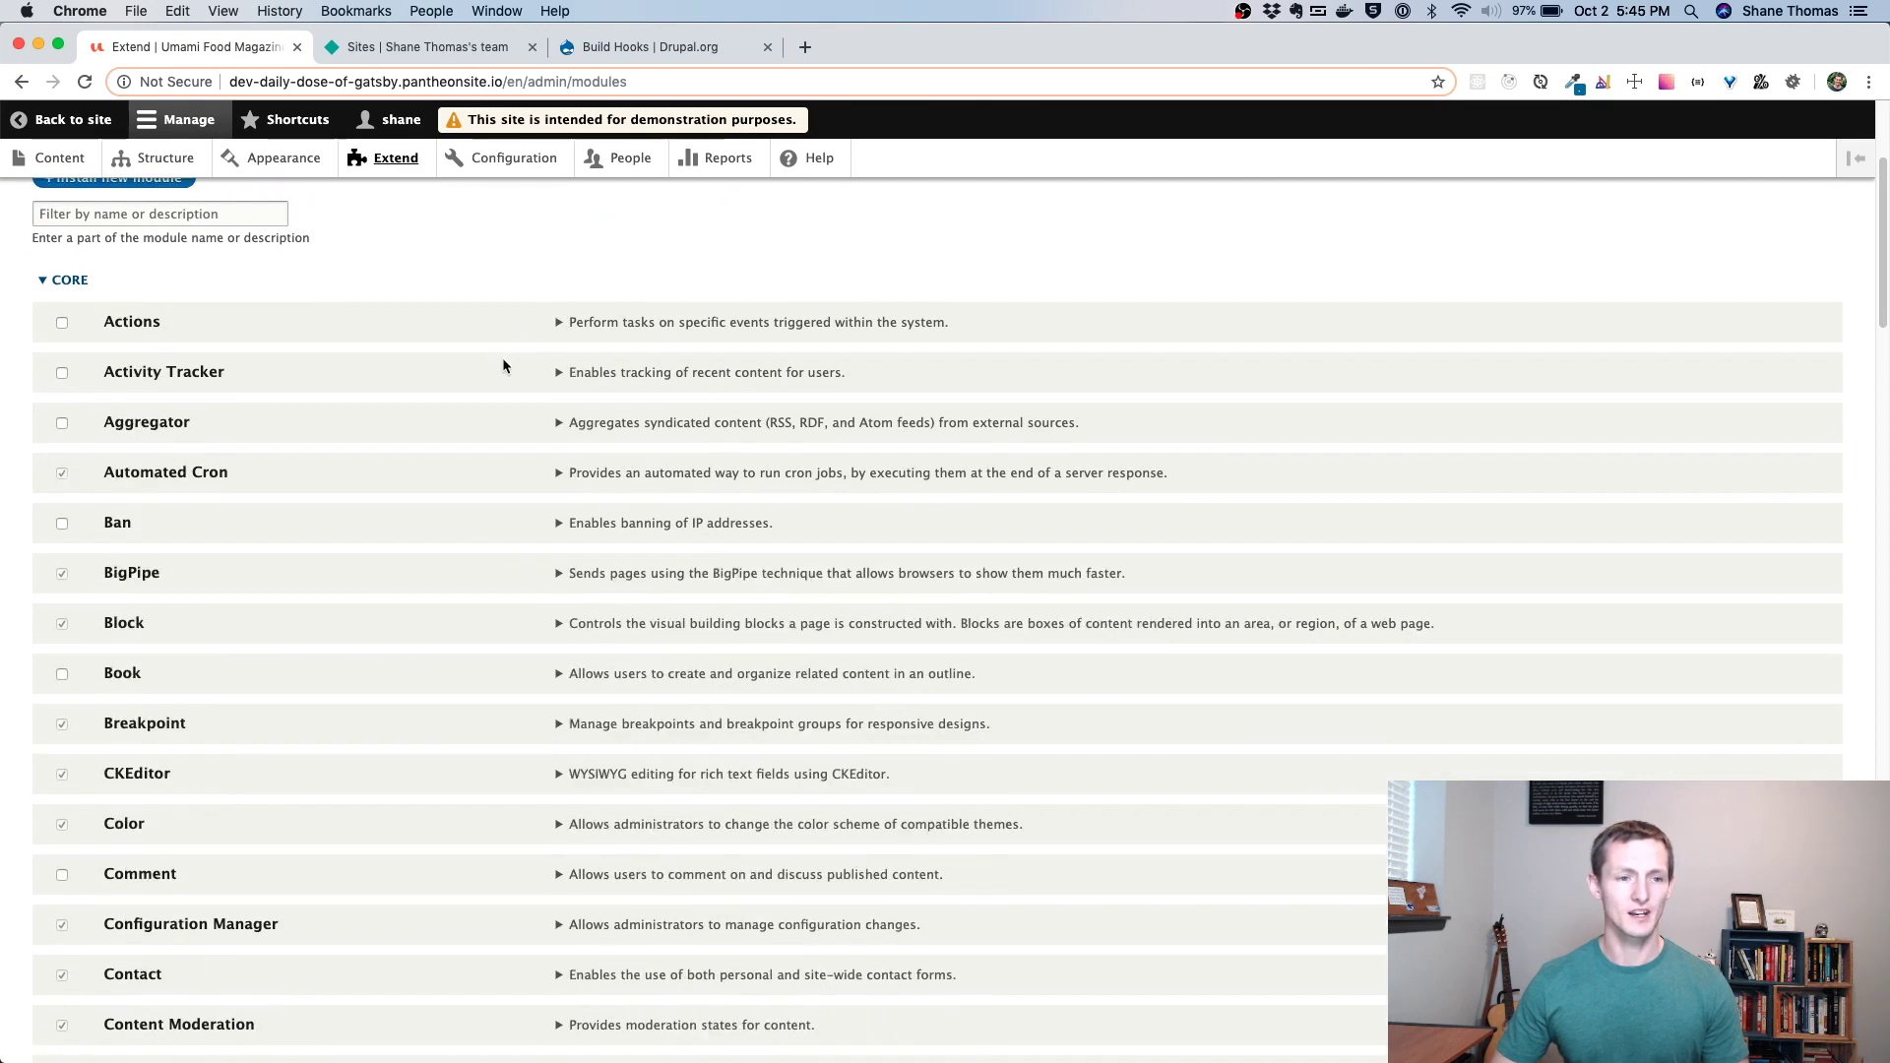
scroll(535, 418, "up", 20)
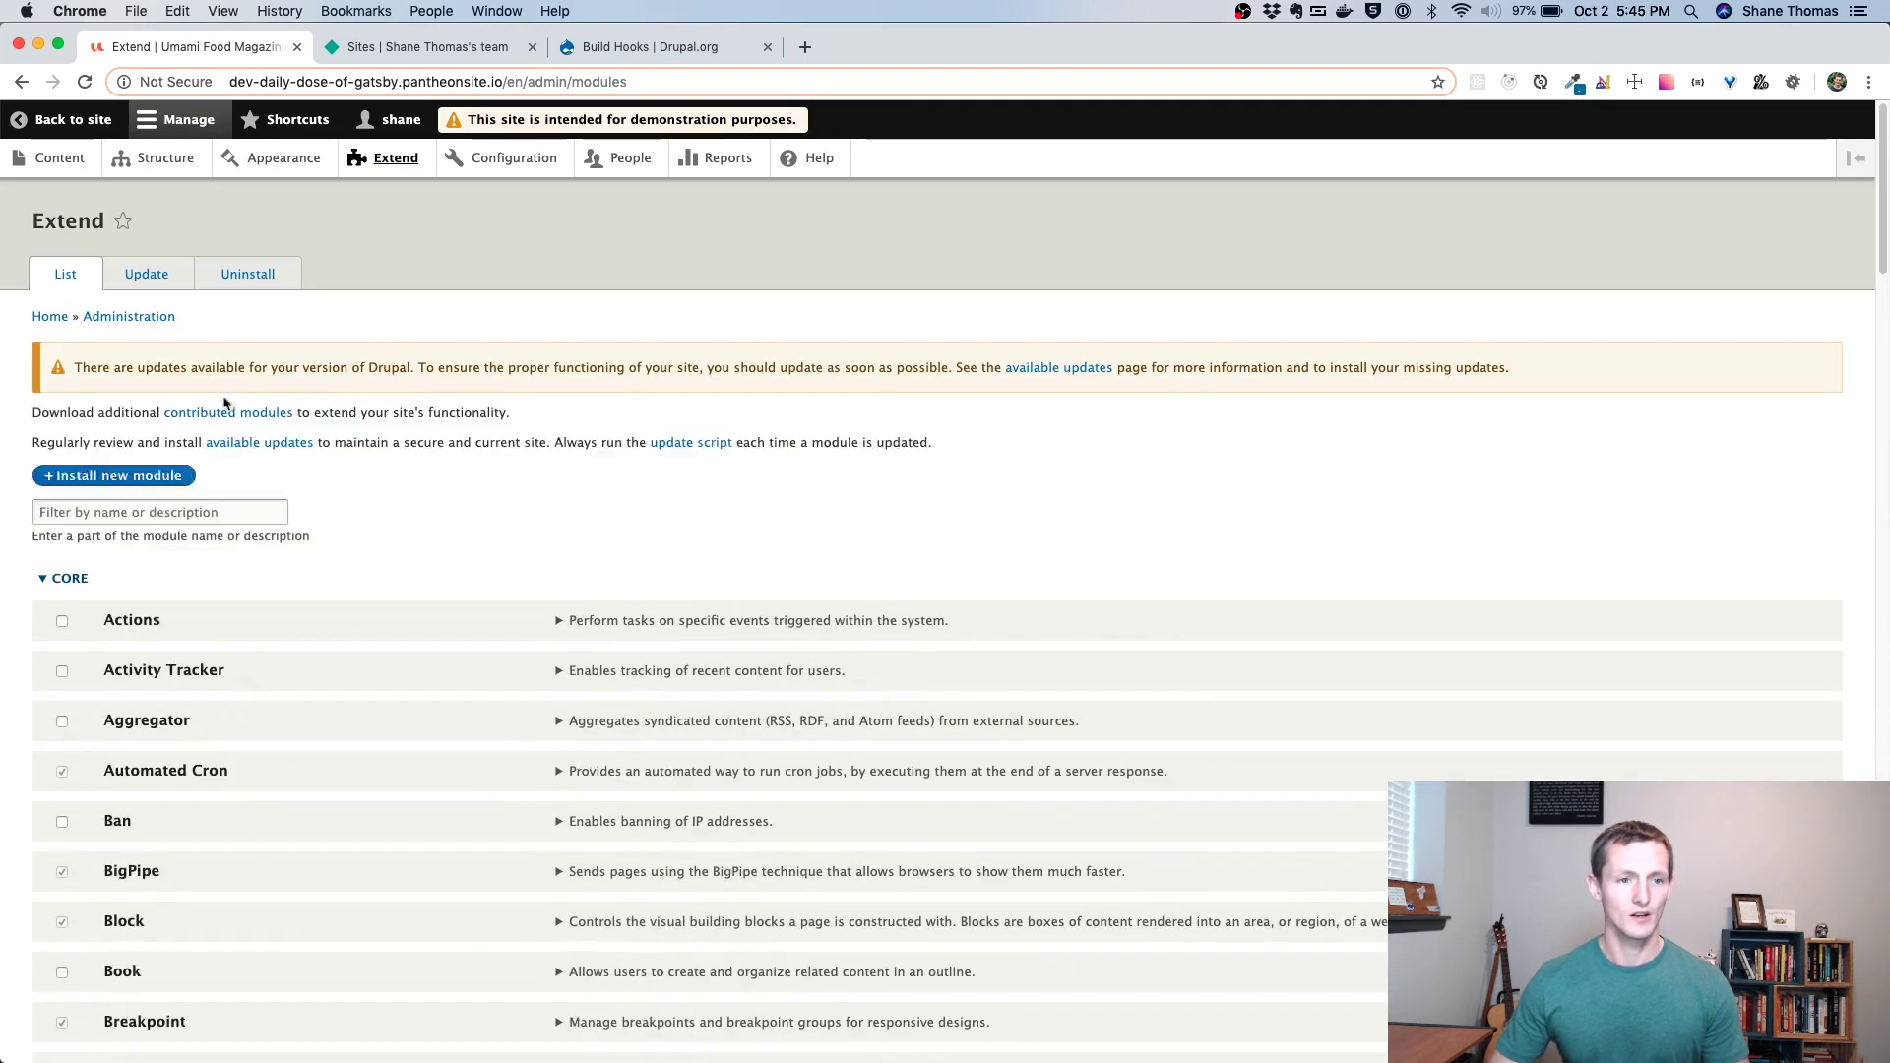
left_click(157, 512)
type("b")
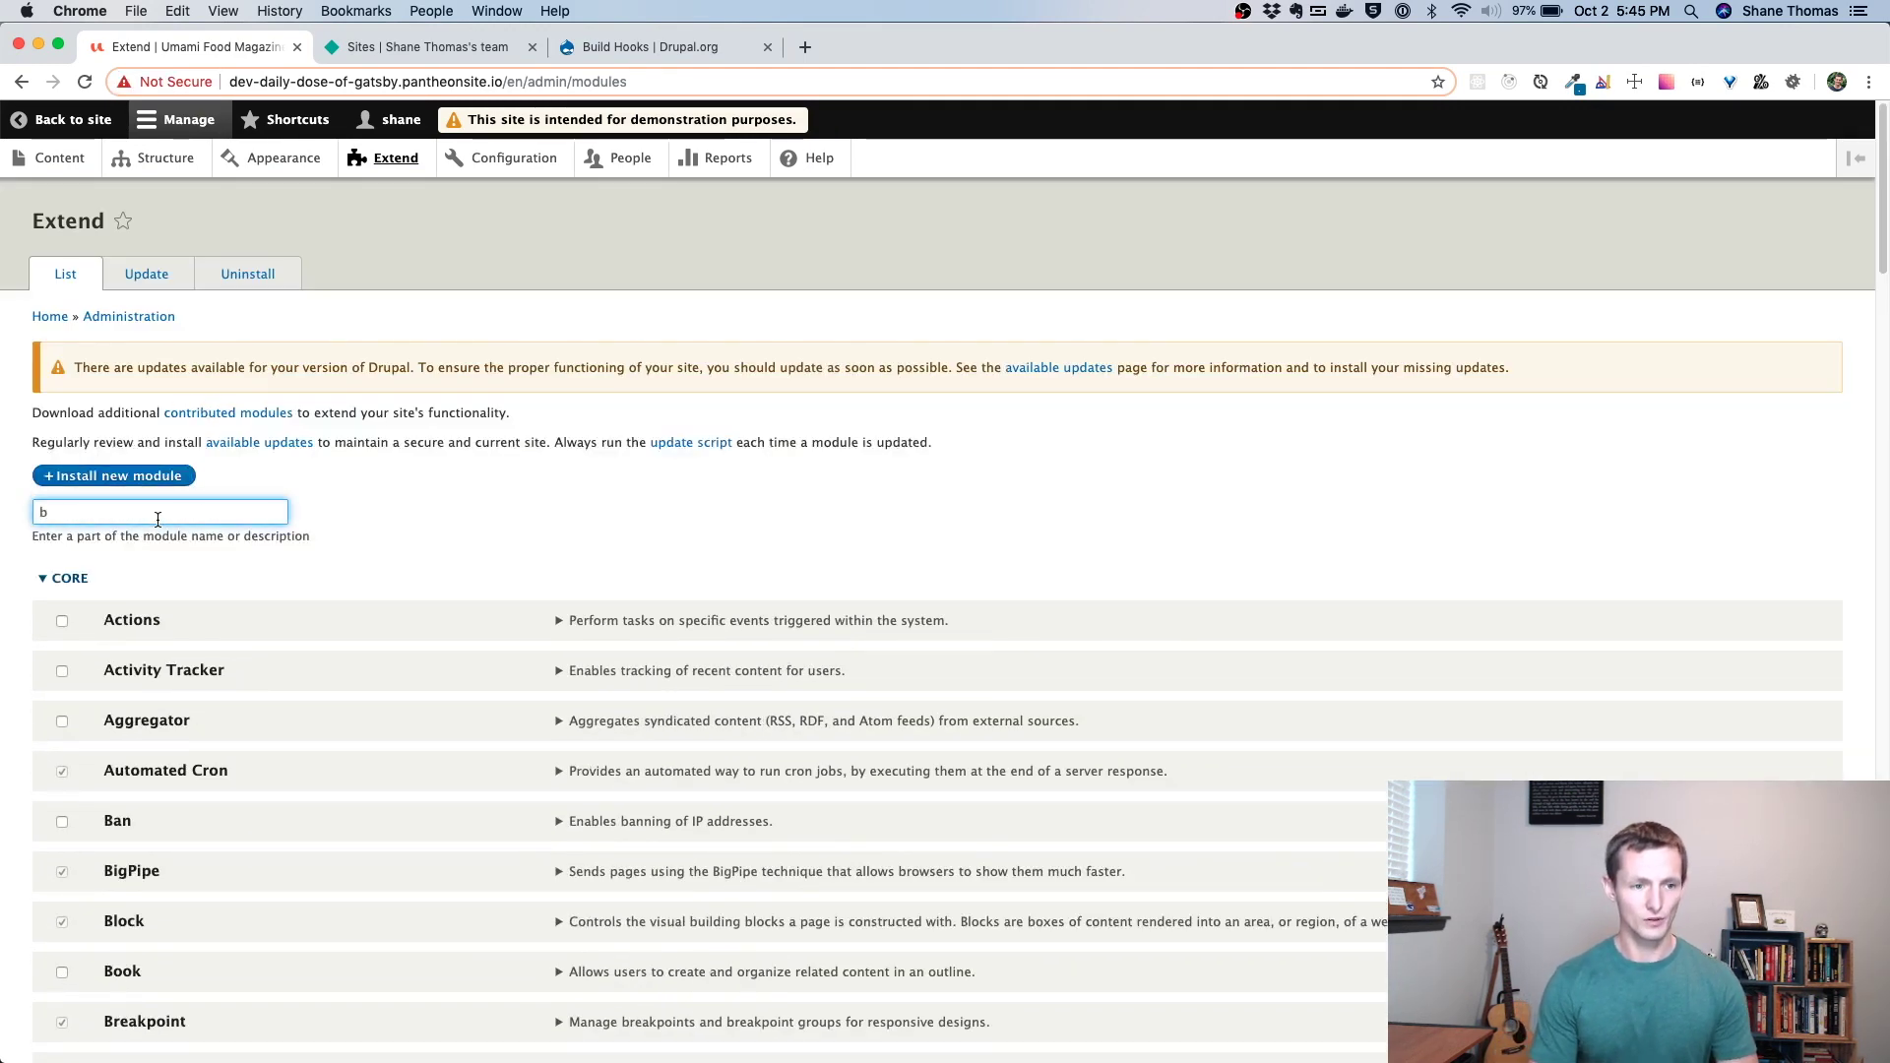
type("uil")
scroll(387, 685, "down", 1)
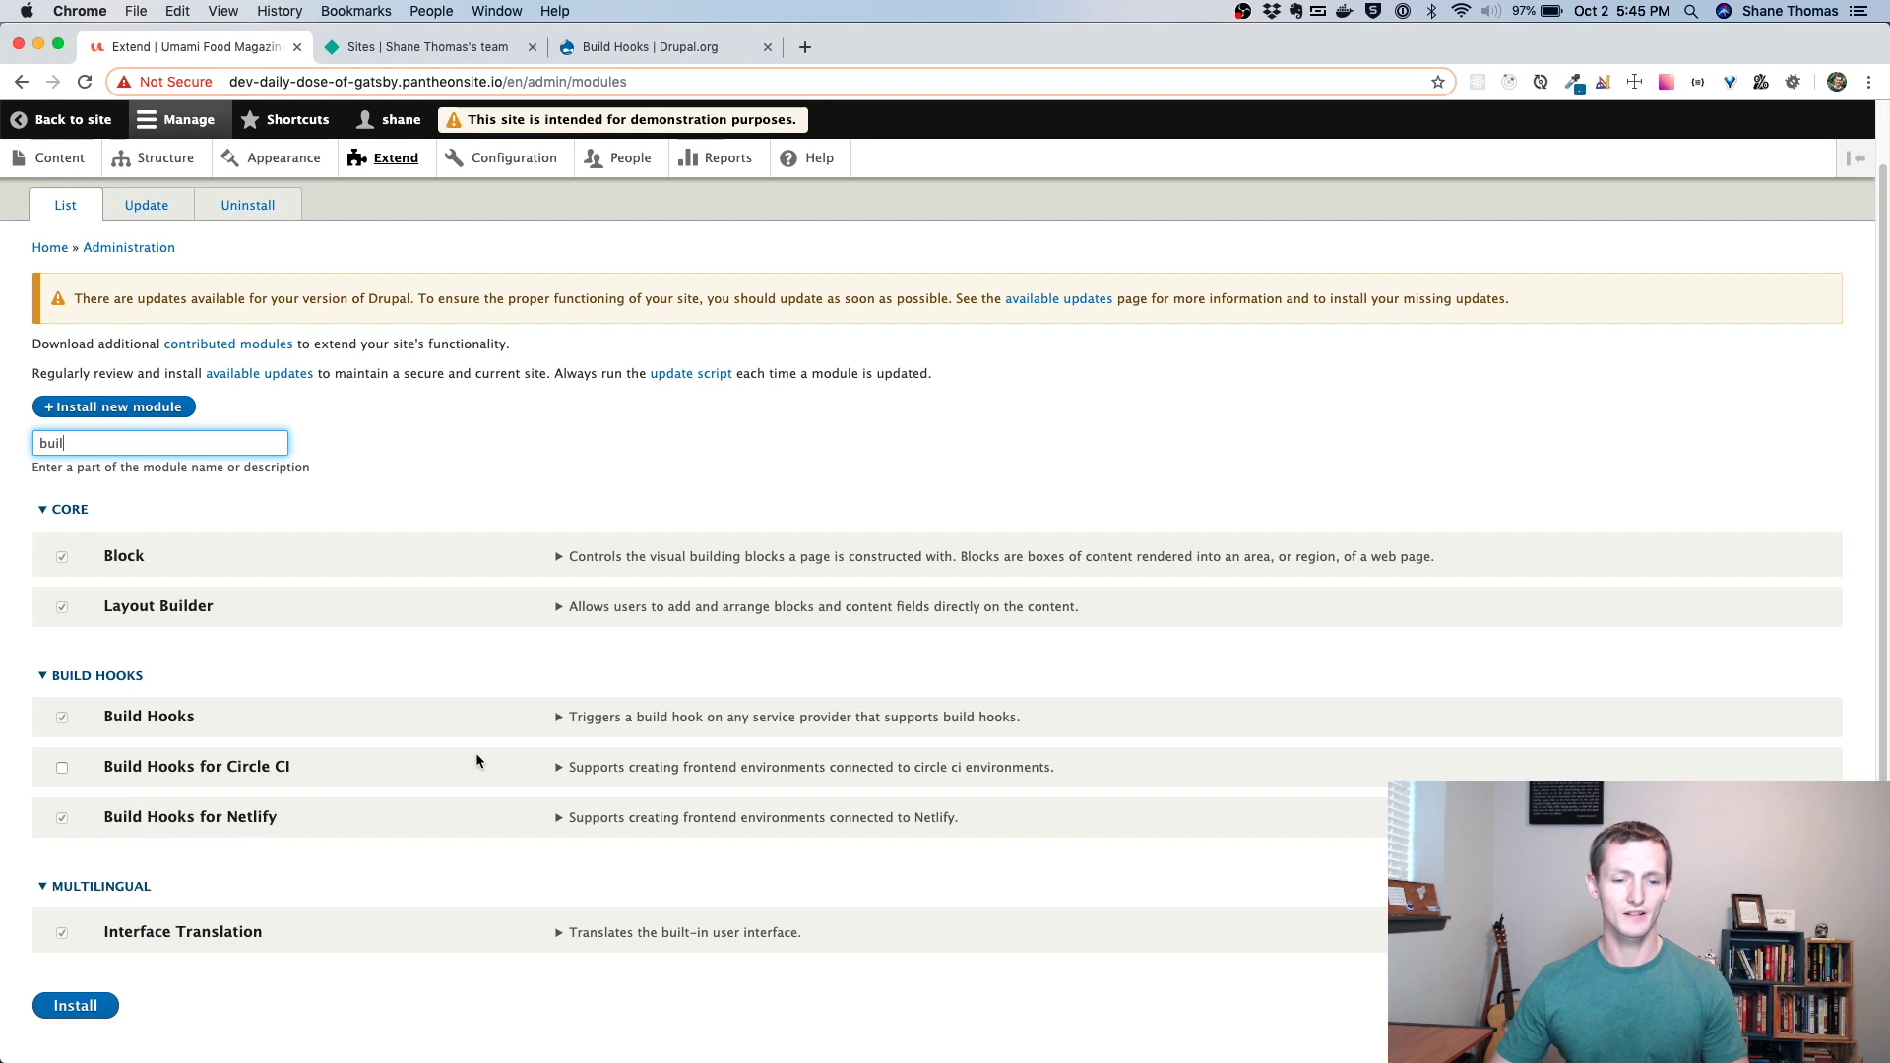
left_click(579, 720)
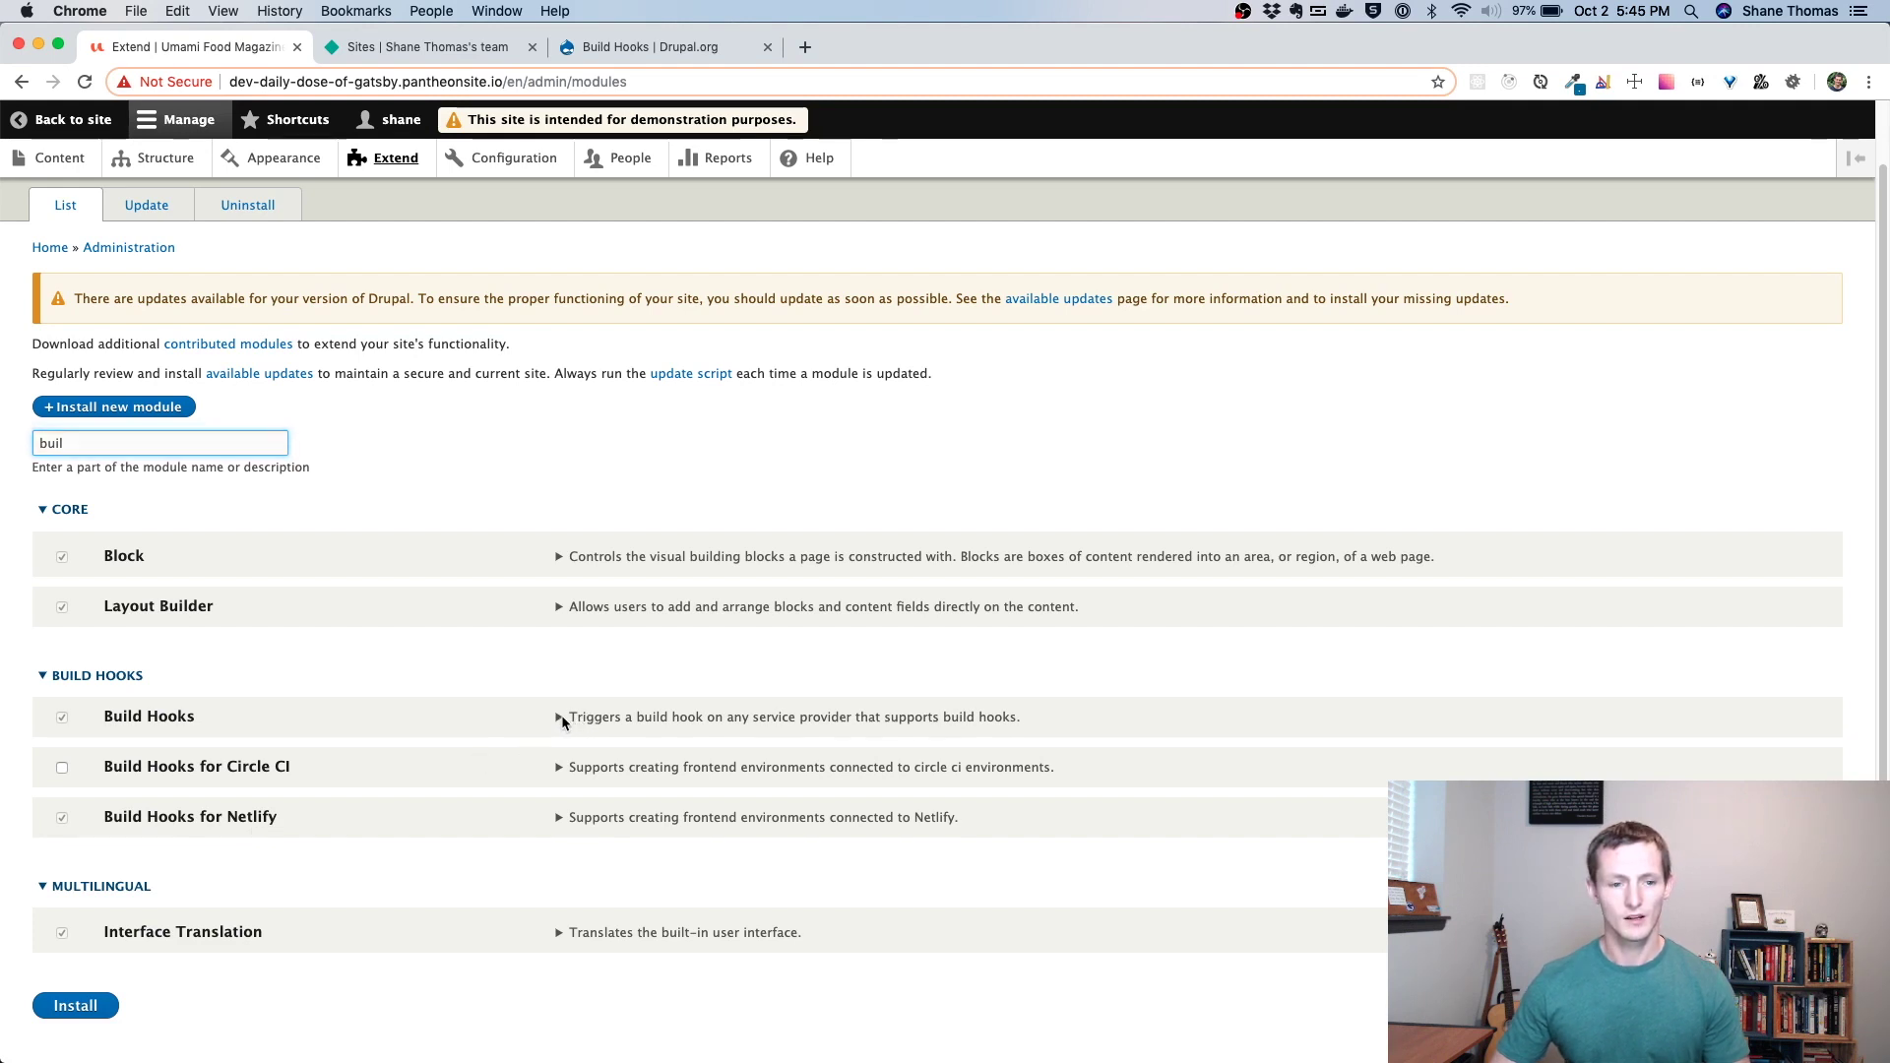
Check that only Administrator holds the Build Hooks permissions, then go to Configuration
left_click(677, 831)
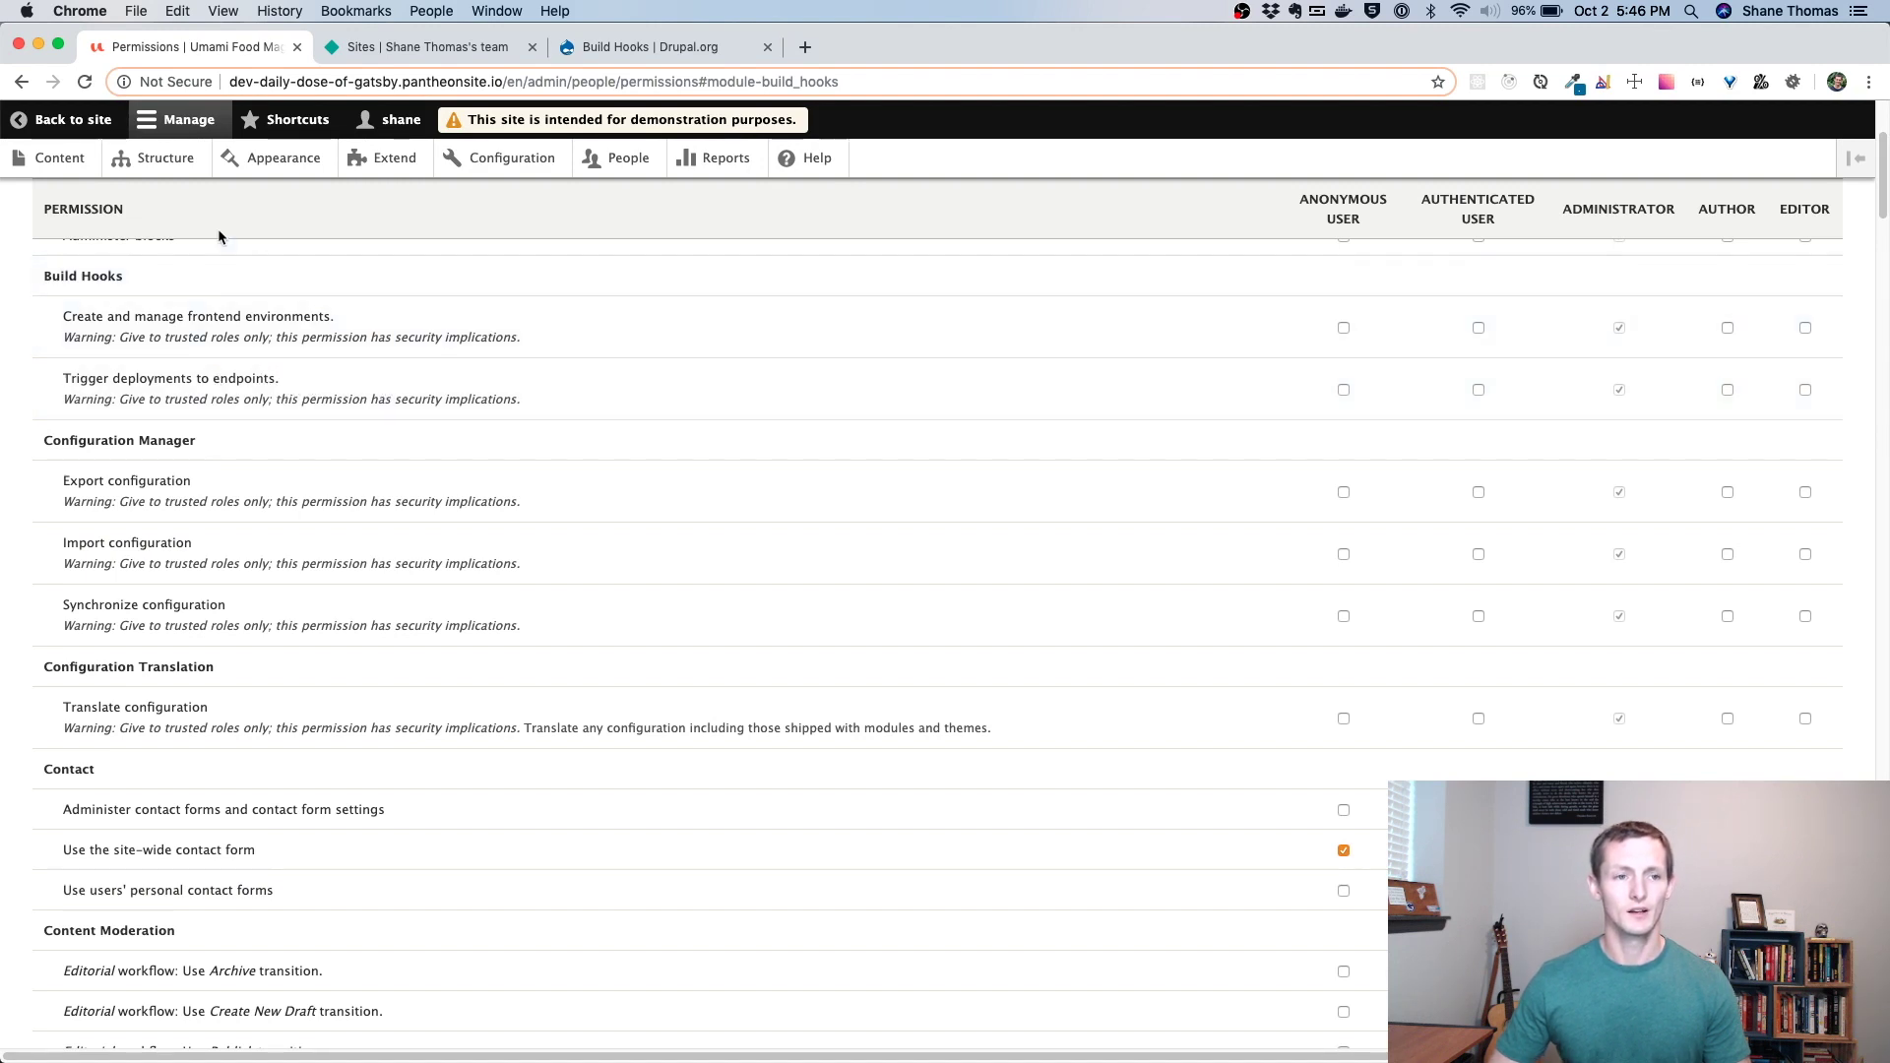
left_click(512, 159)
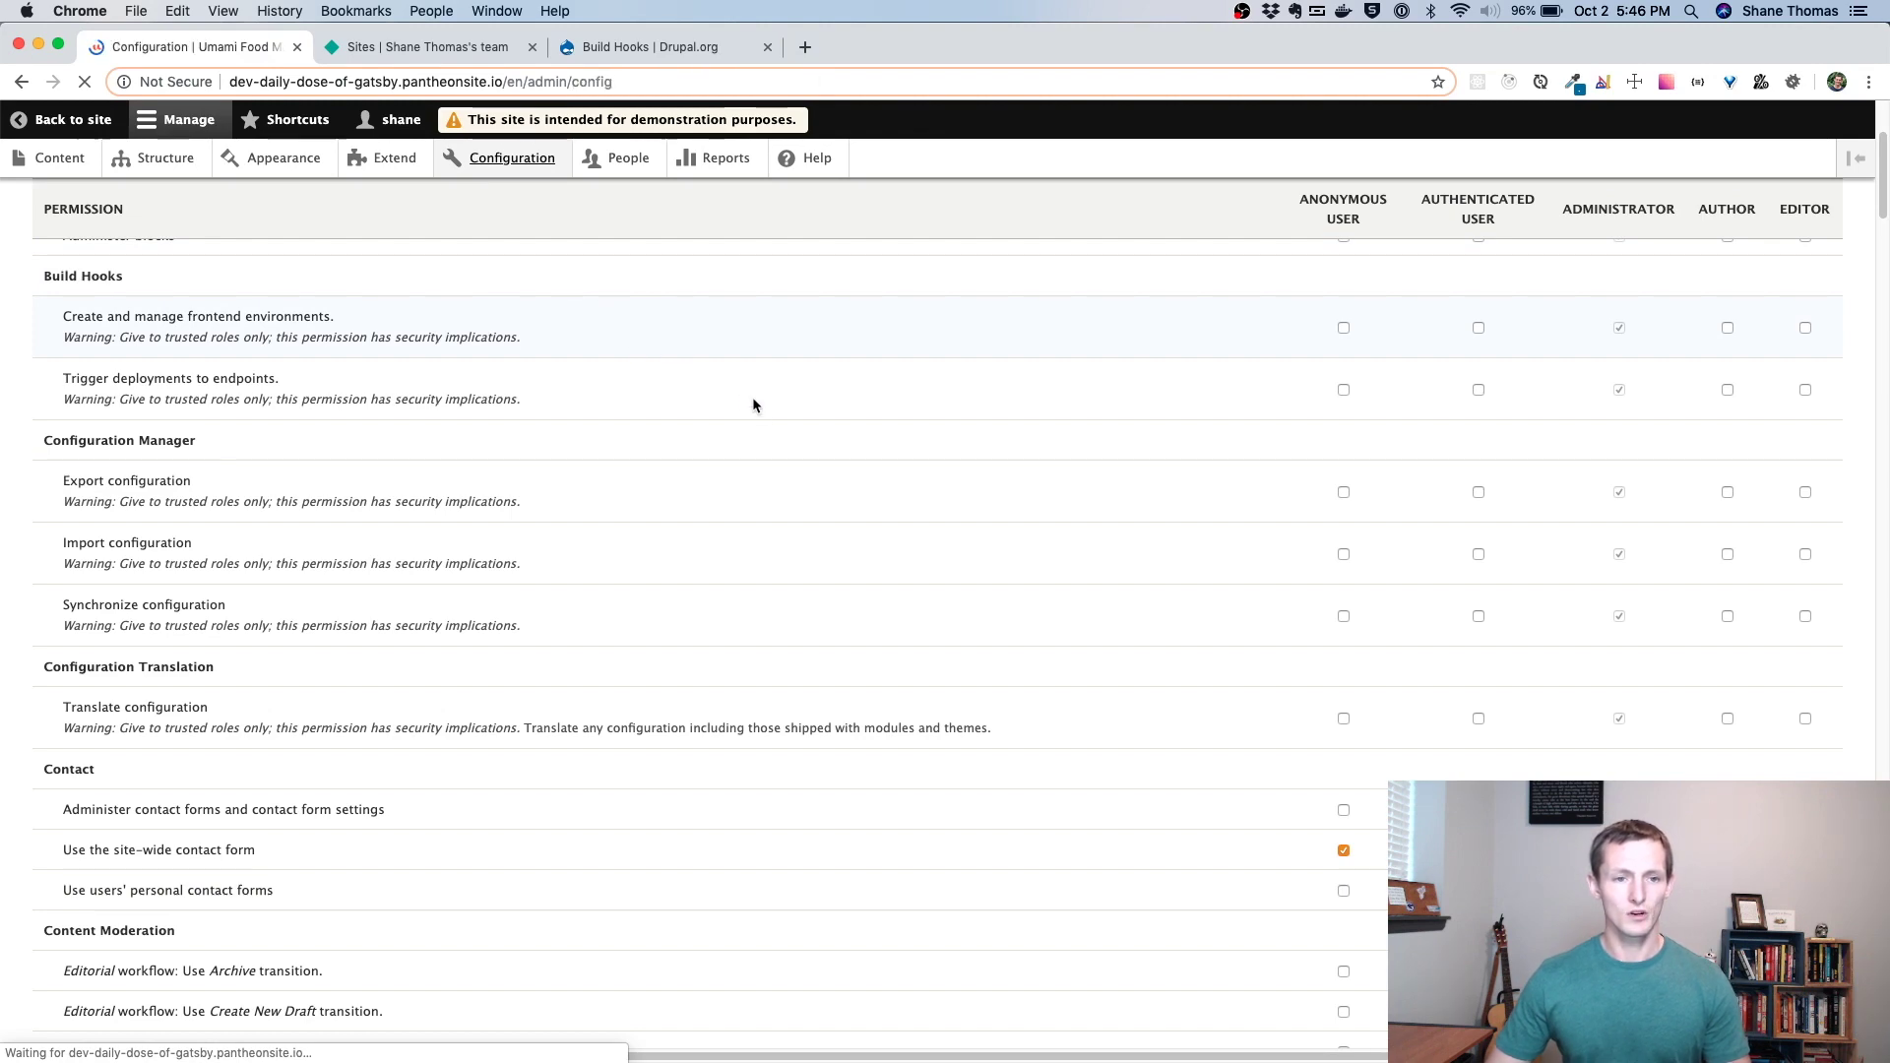
Open the Build Hooks settings, where Content is the only loggable entity
scroll(795, 469, "down", 7)
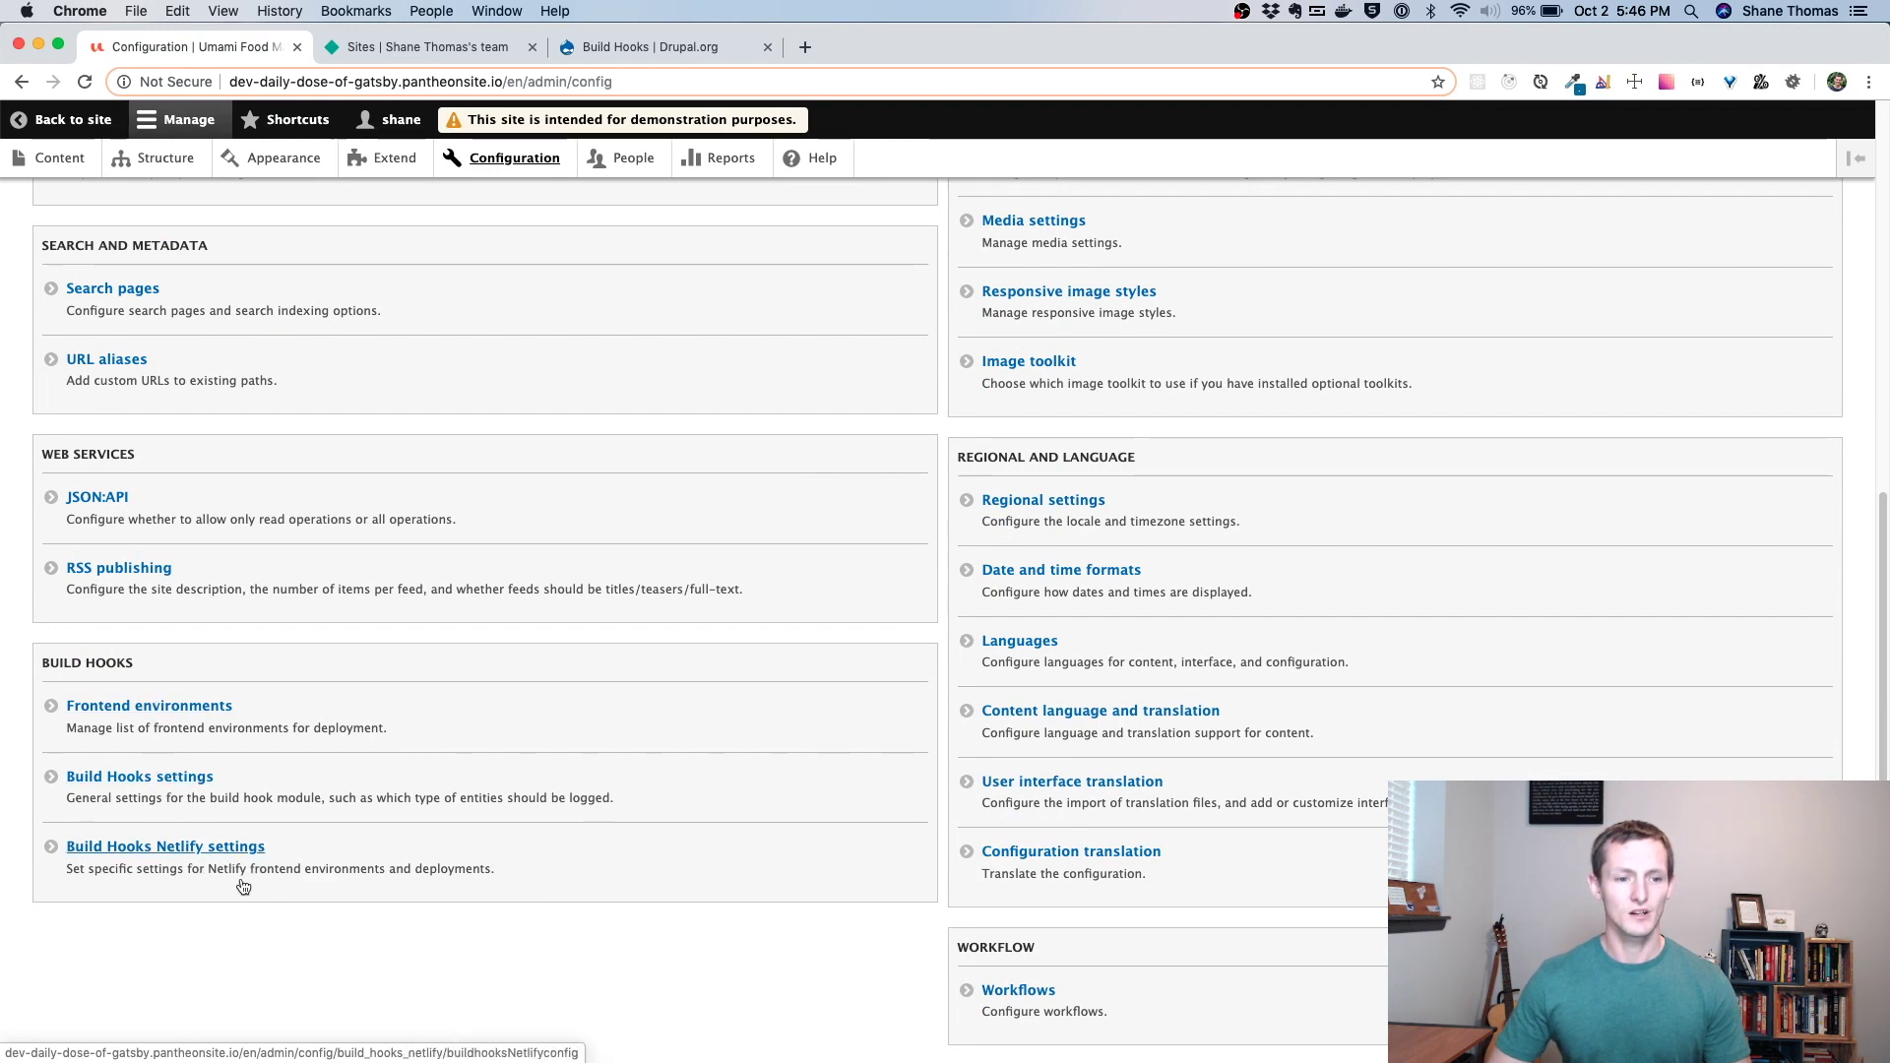
left_click(198, 783)
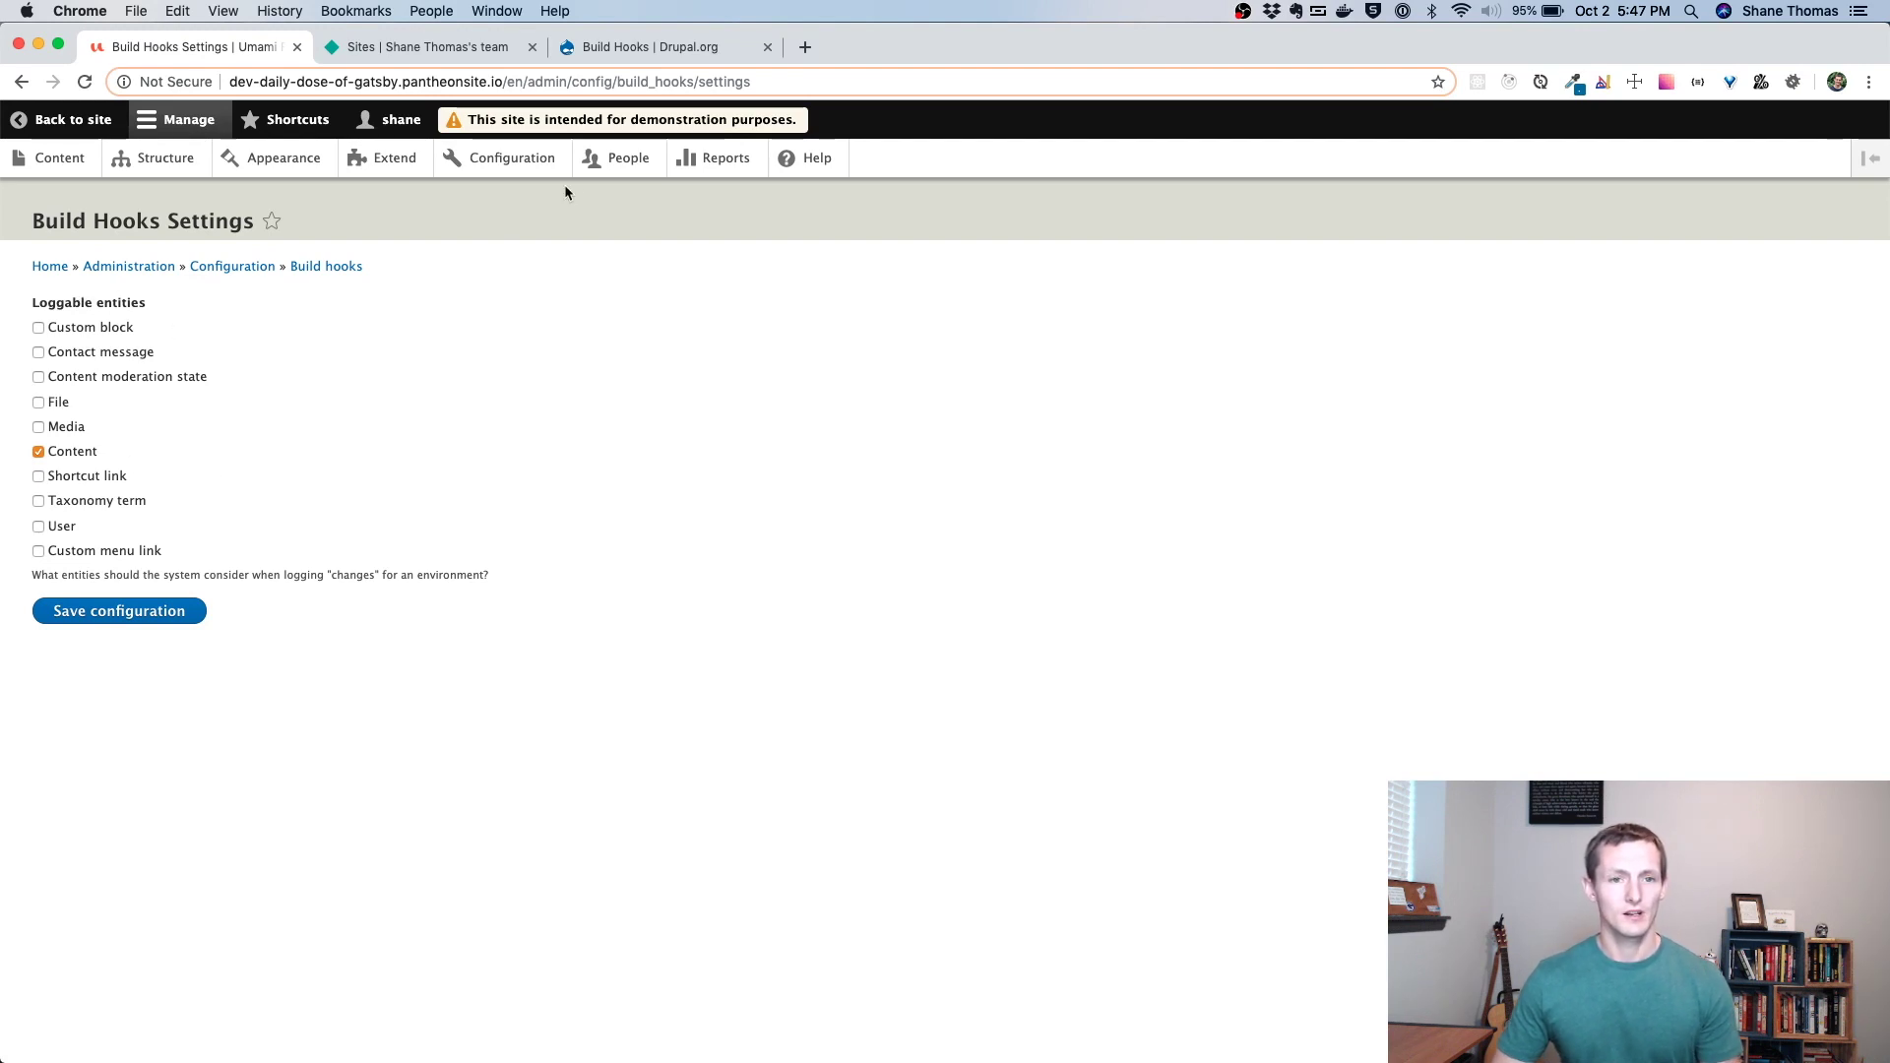
From Configuration's Frontend environments list, add a new Netlify-type frontend environment
left_click(512, 158)
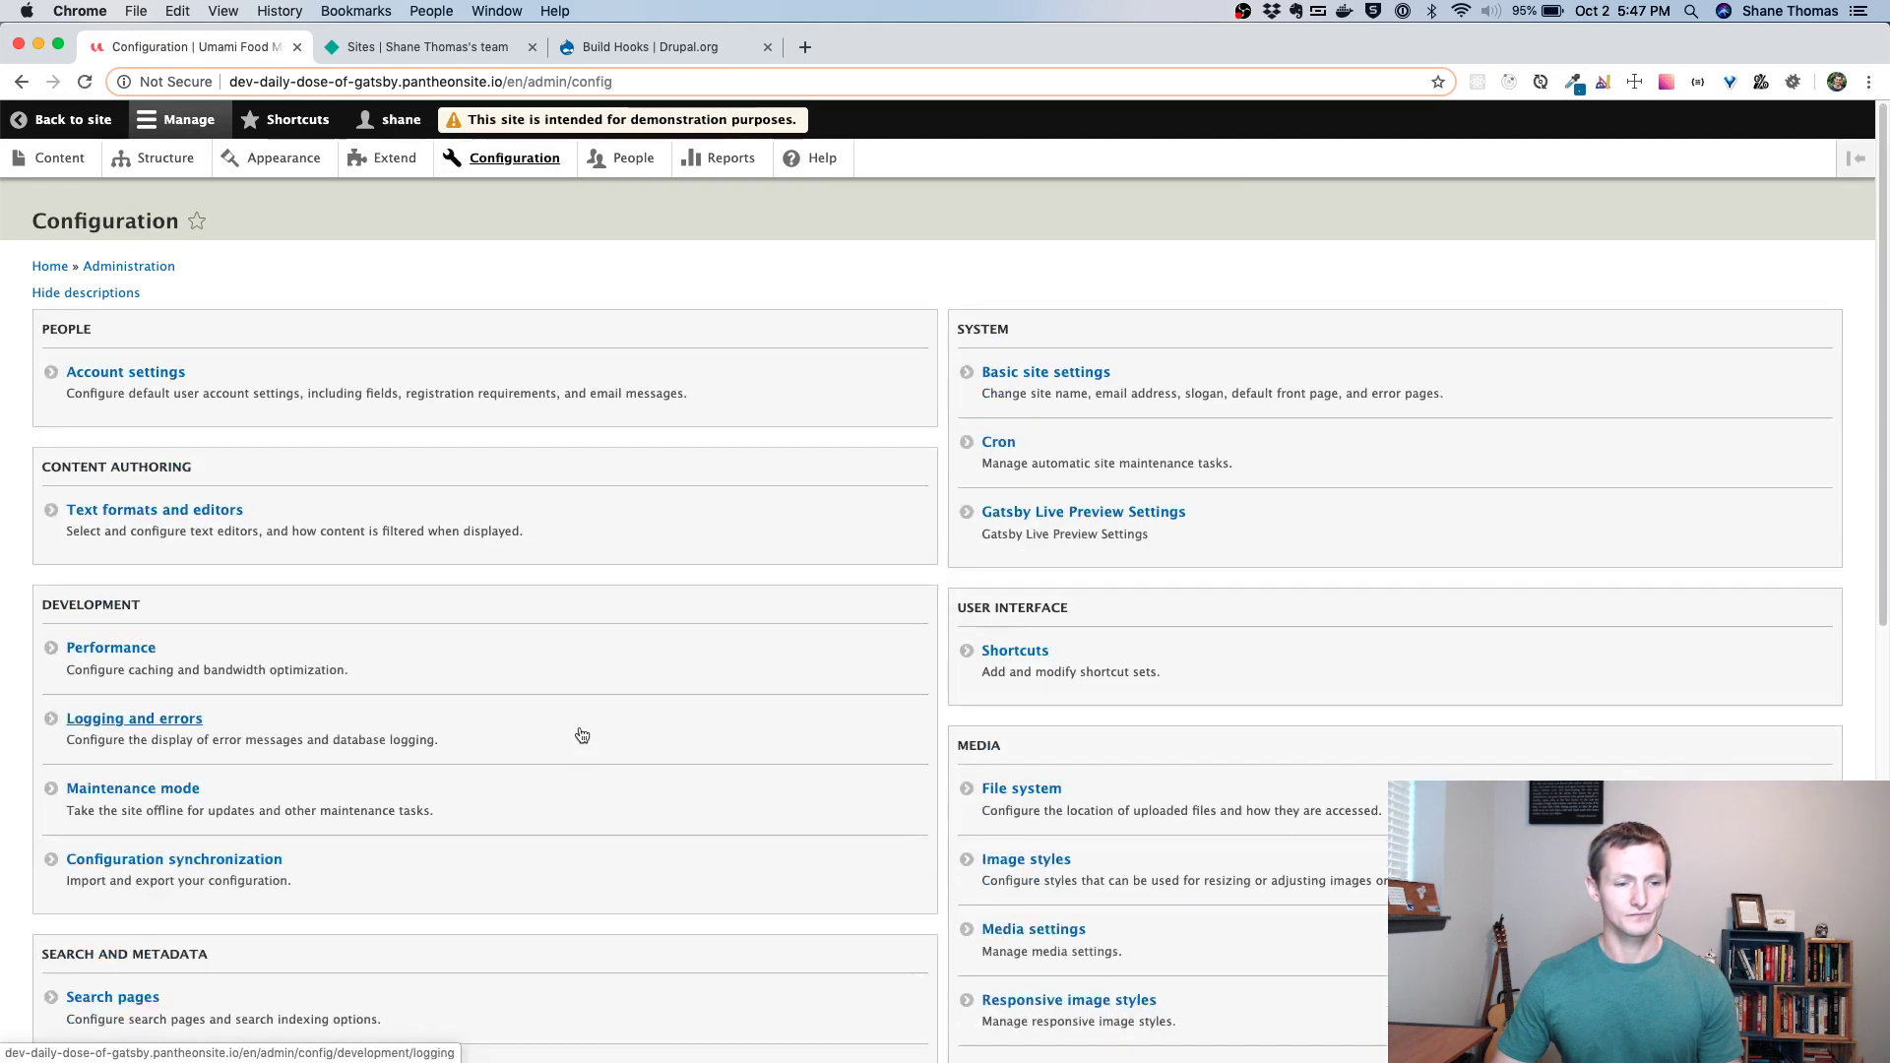
scroll(575, 742, "down", 10)
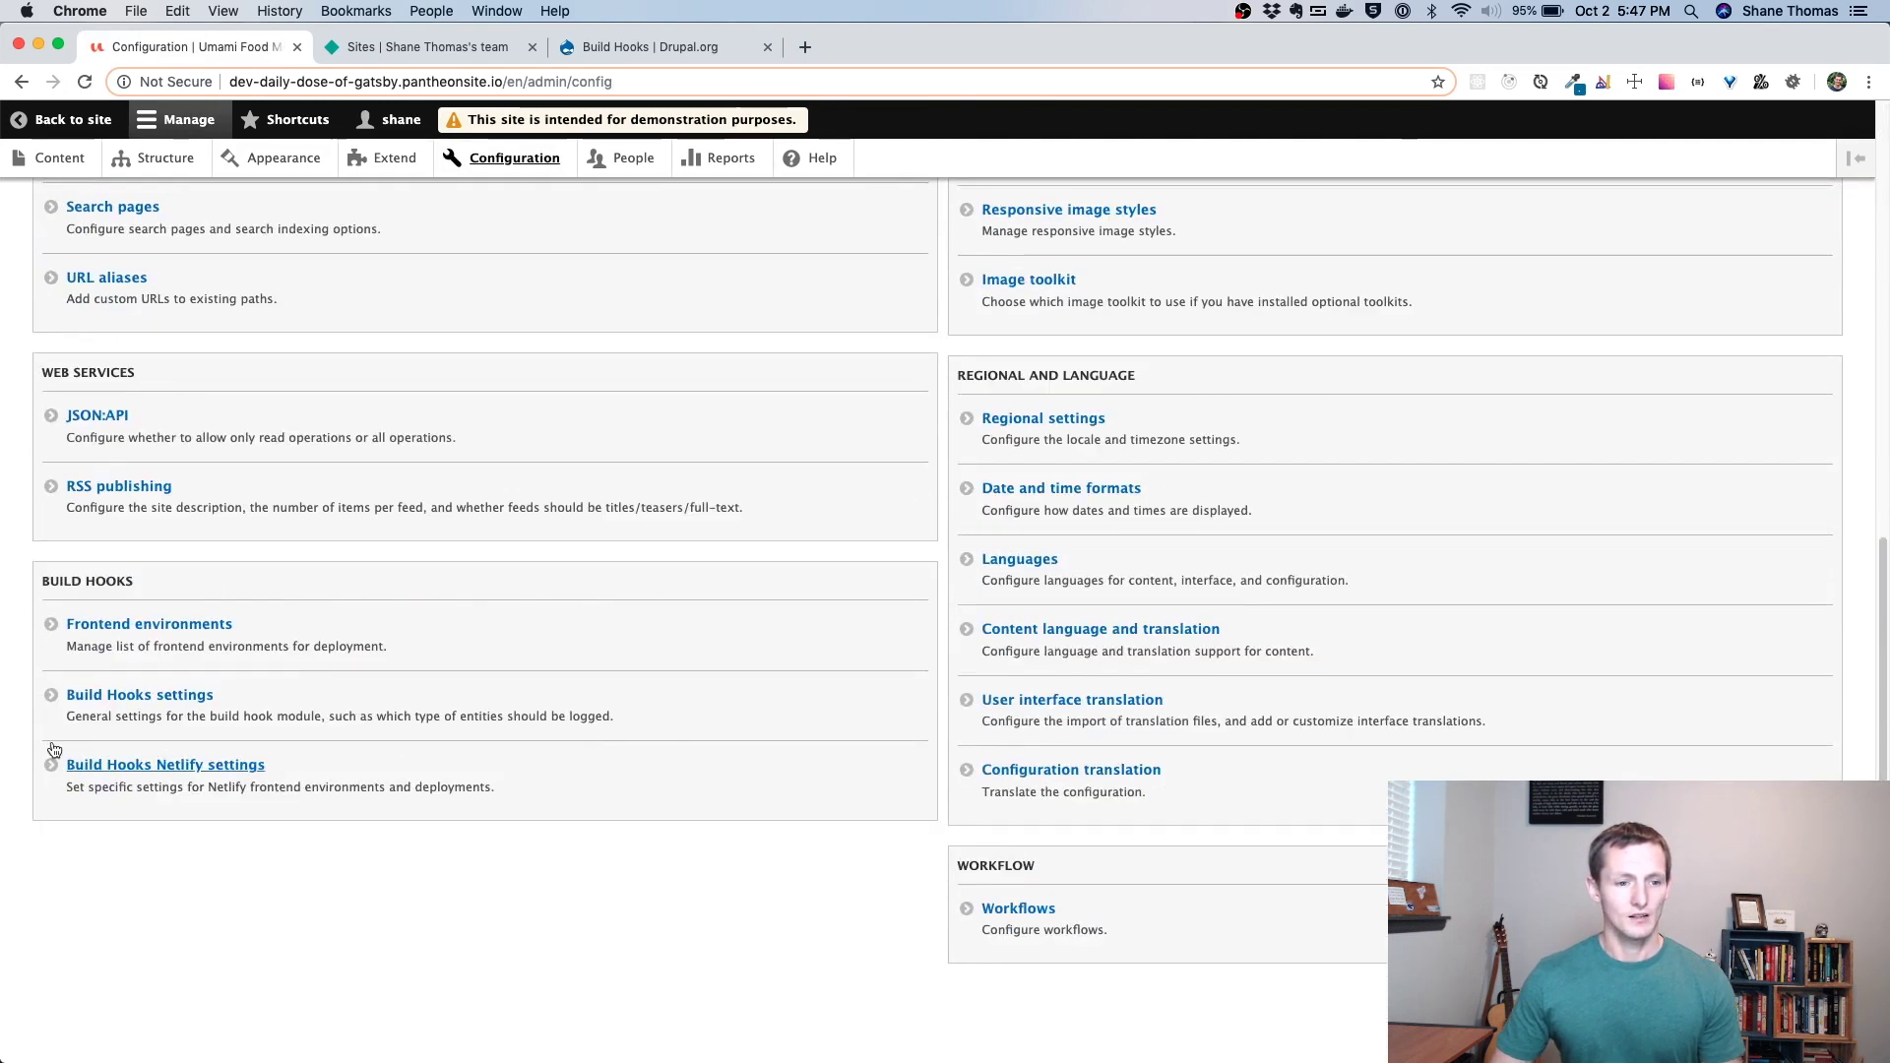
left_click(114, 631)
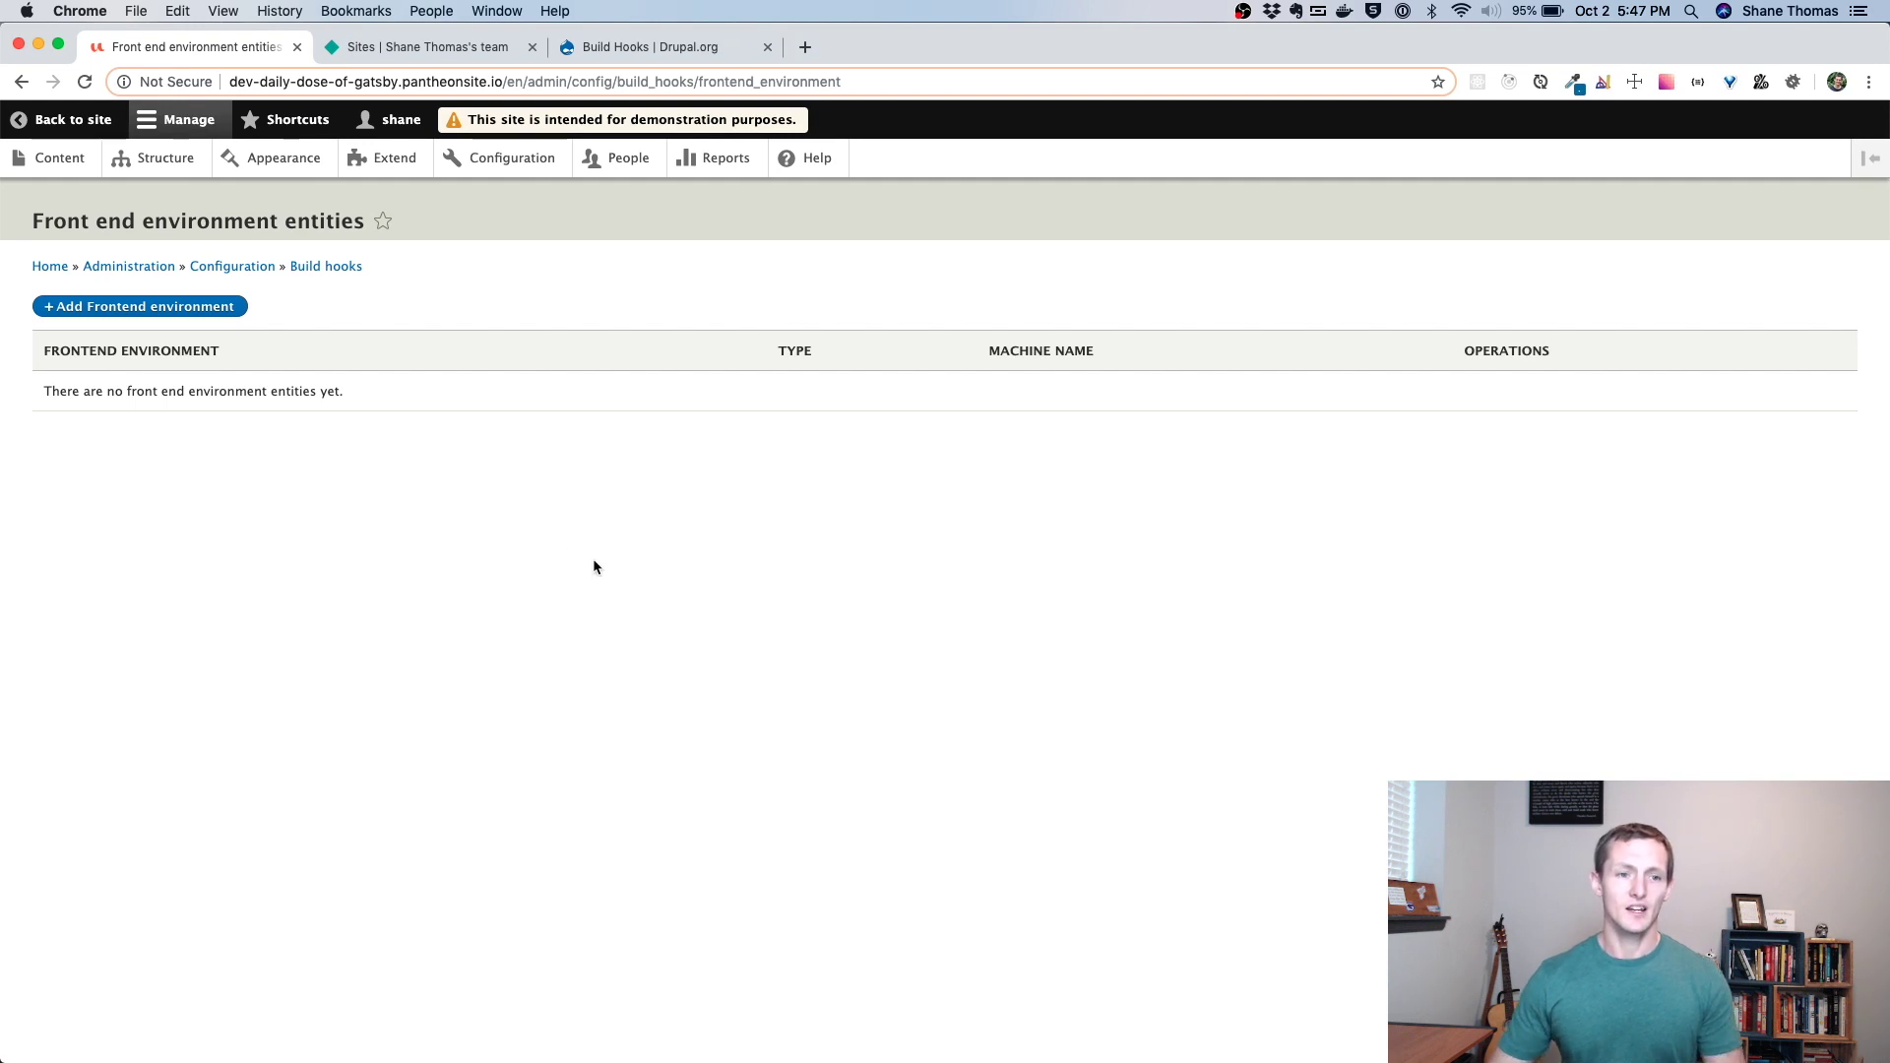
left_click(198, 309)
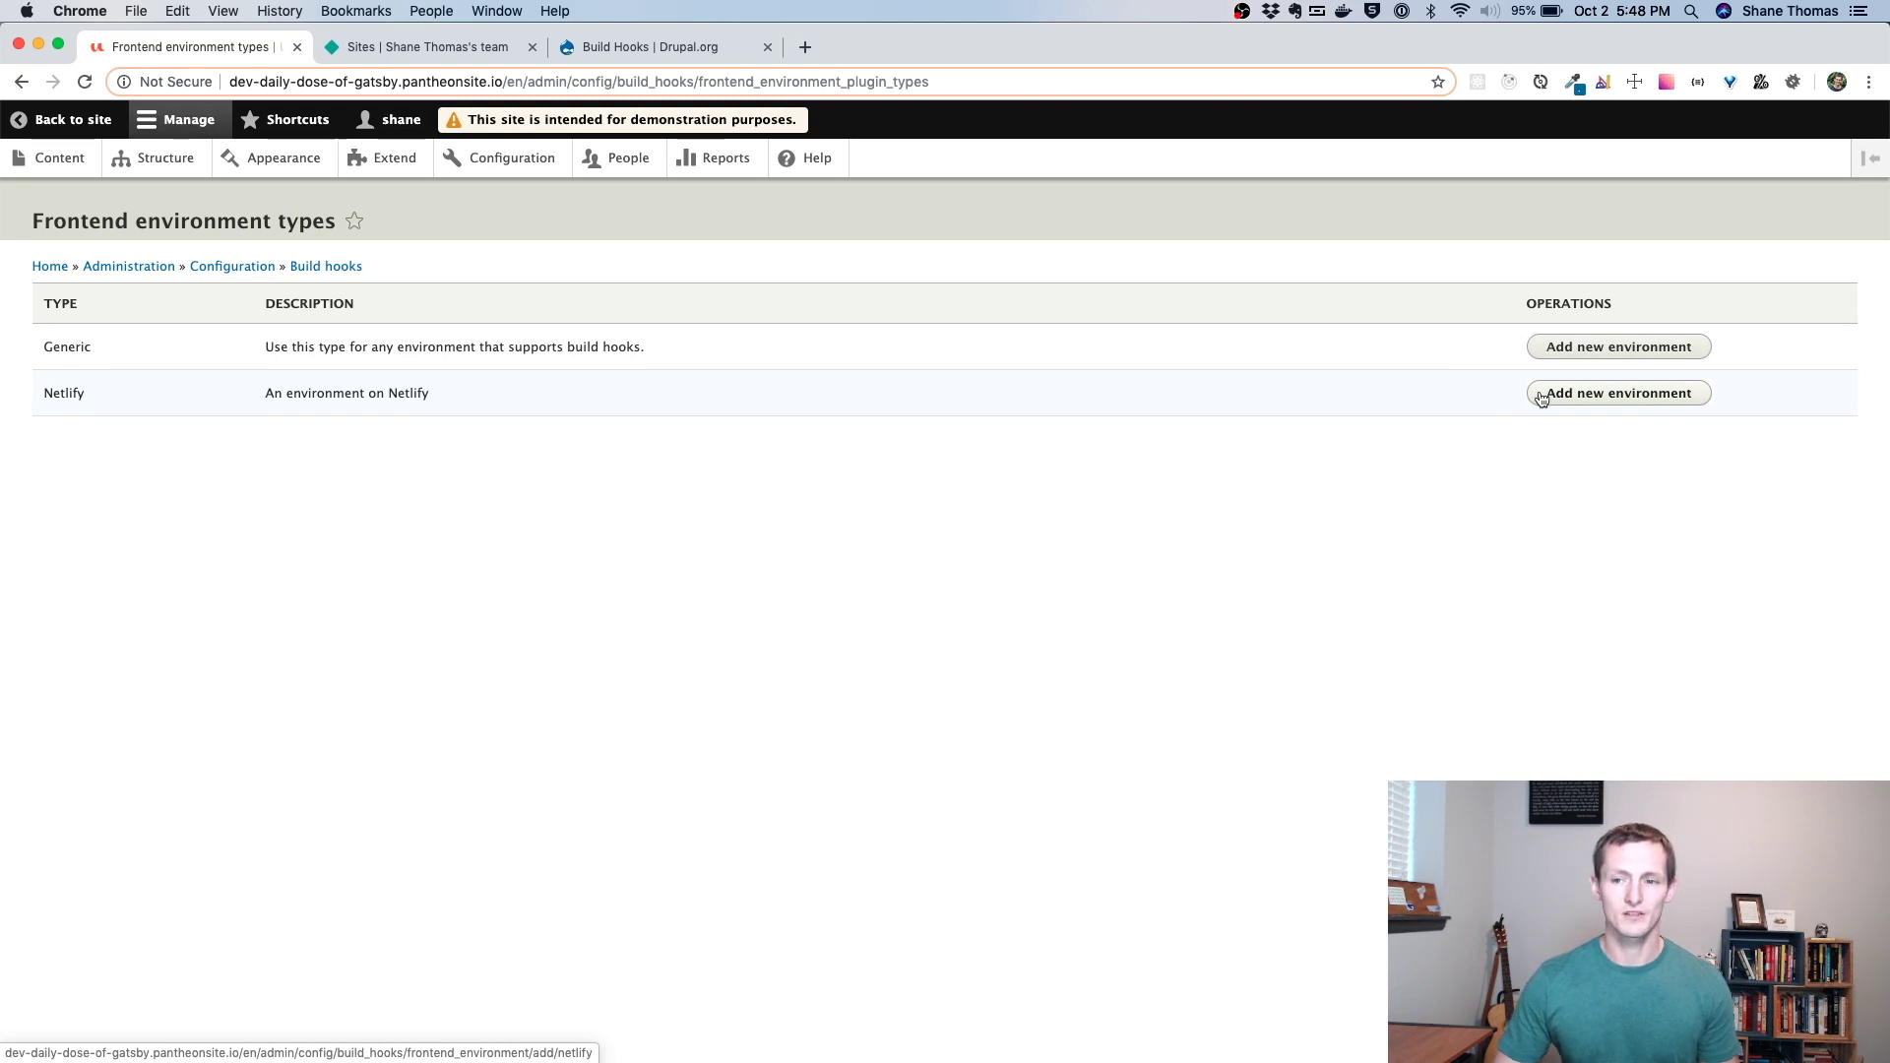
left_click(1542, 397)
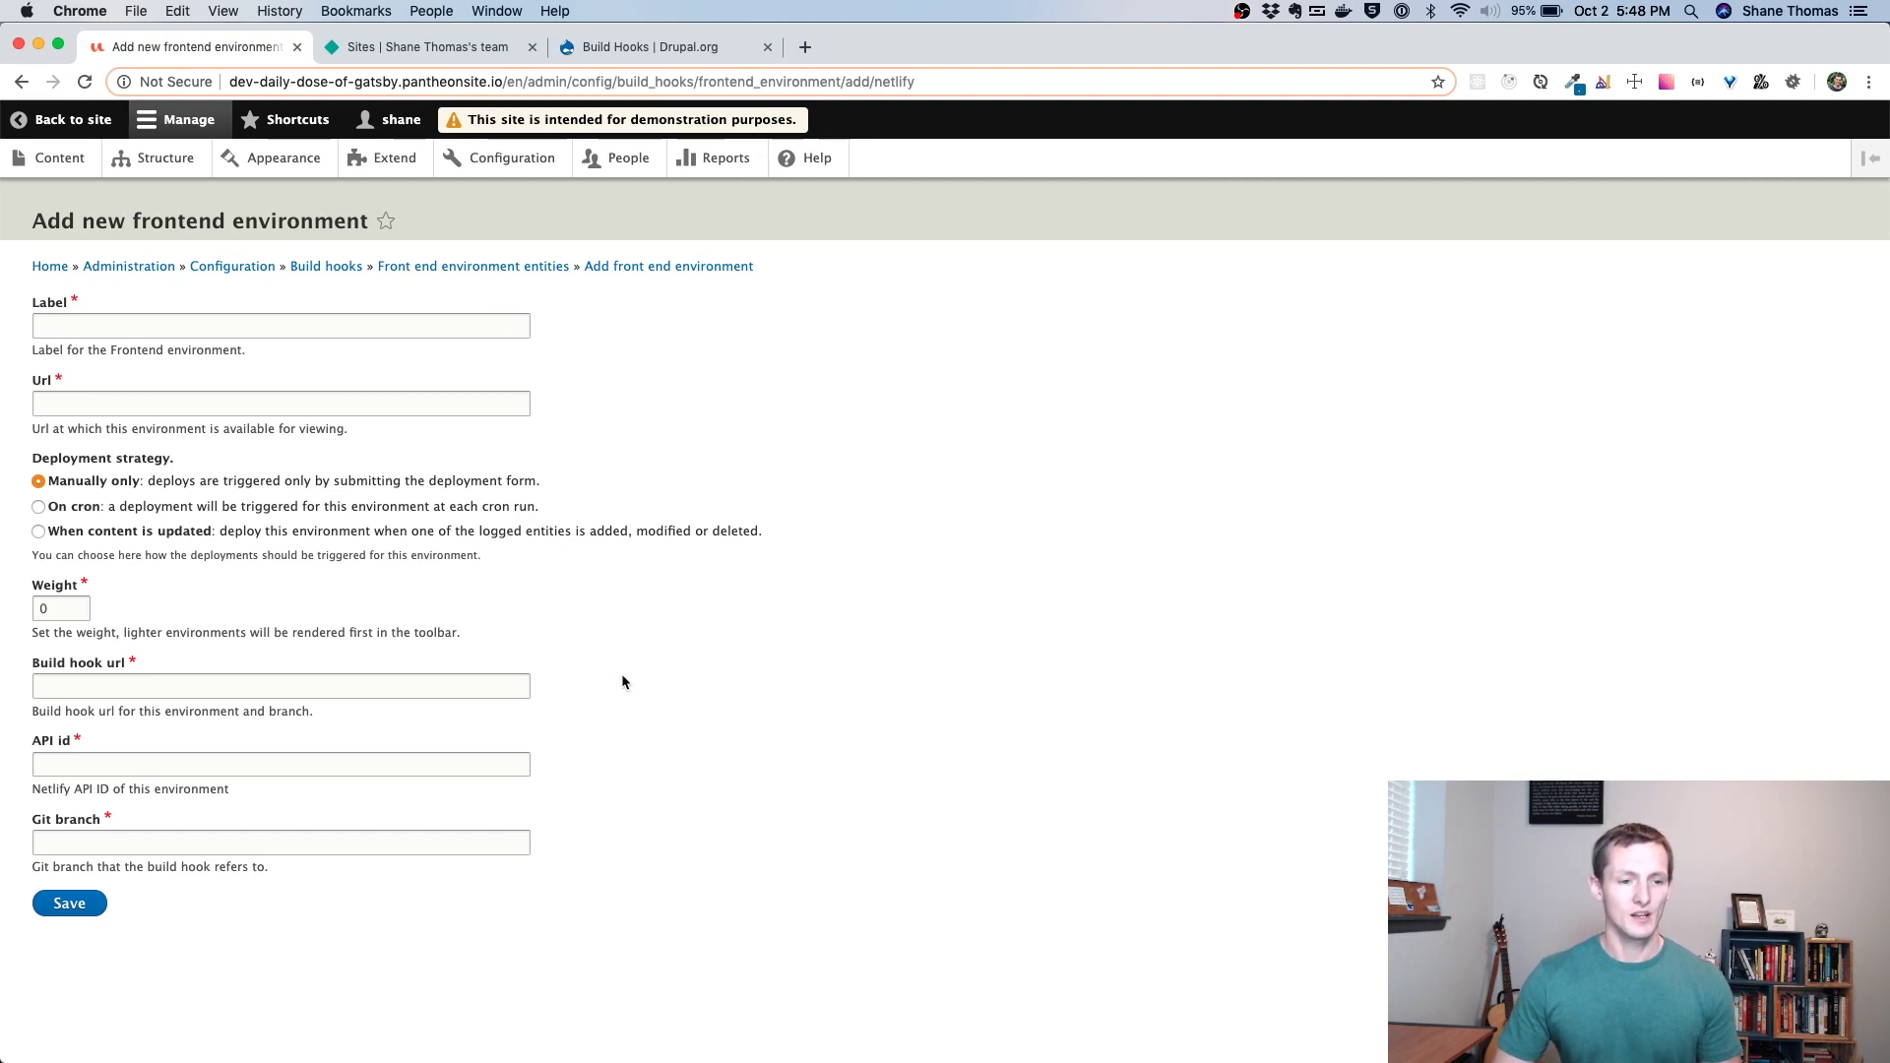
Label the new environment 'Netlify Prod' and switch to the Netlify sites list
left_click(428, 328)
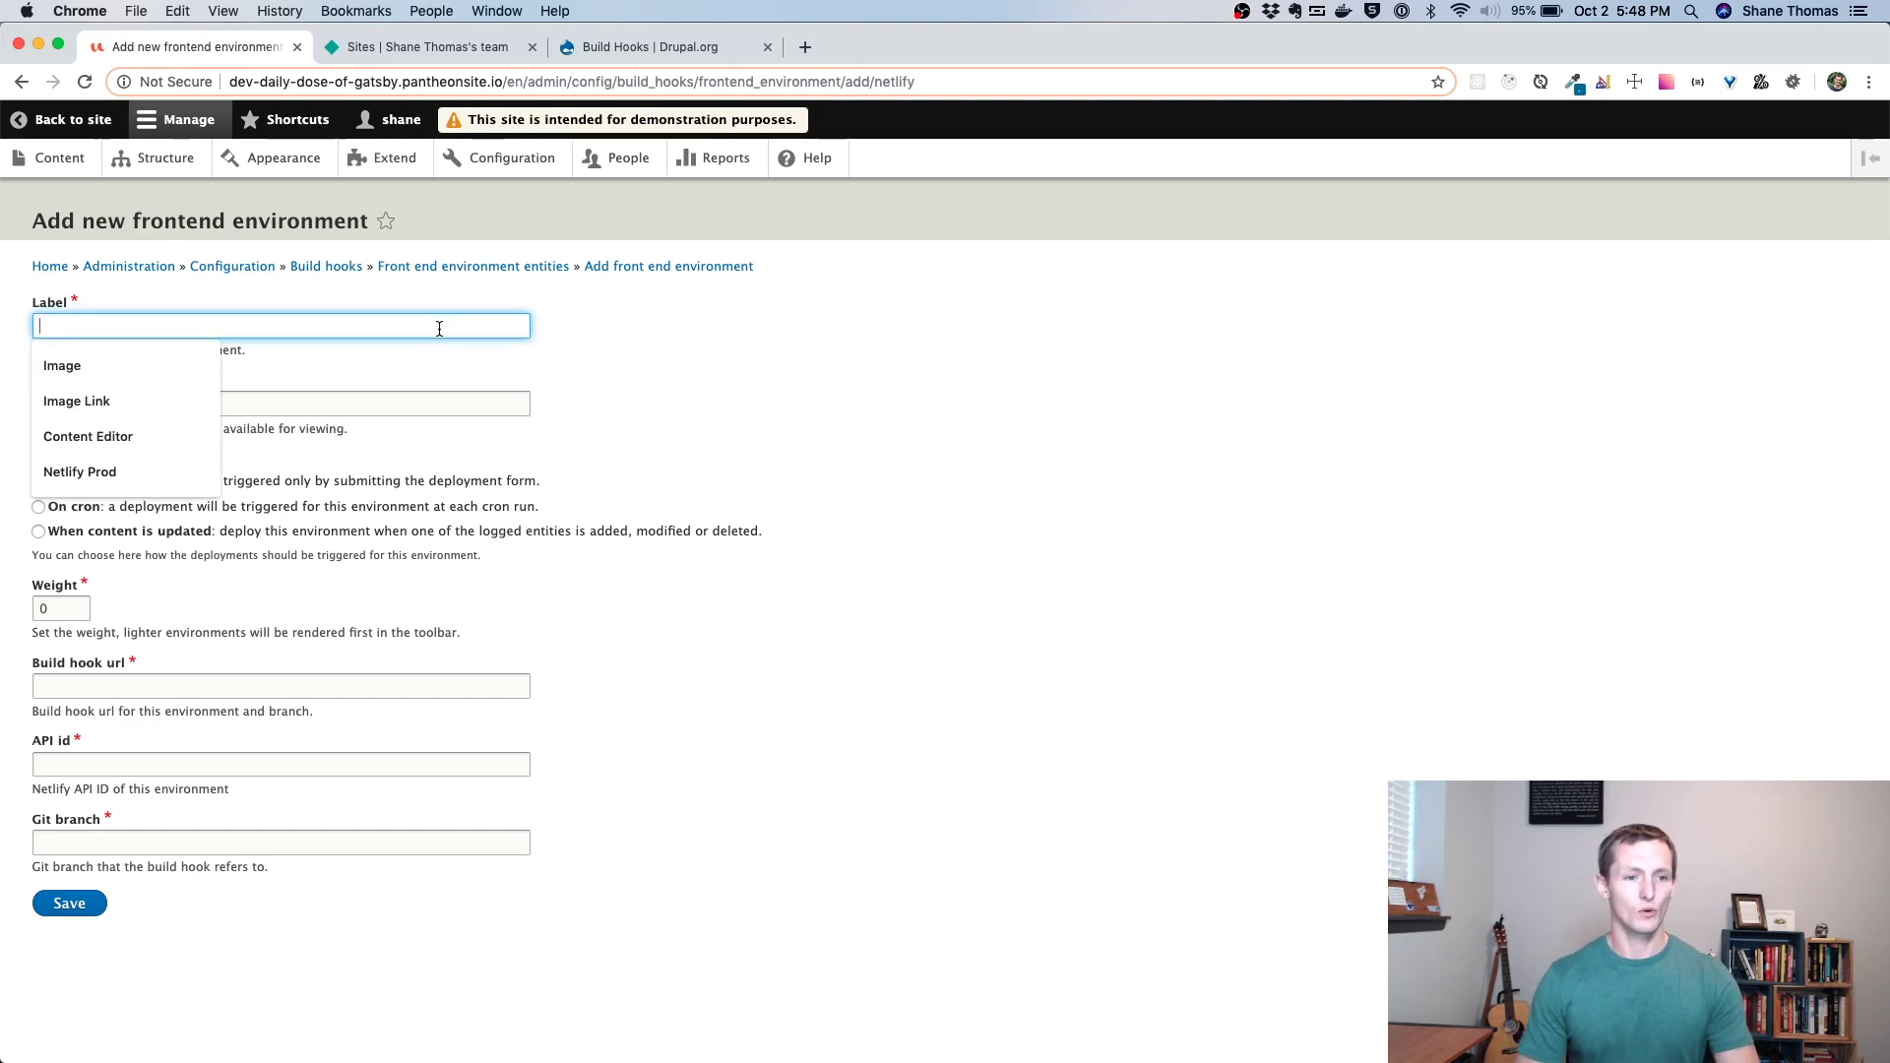
type("Net")
key("Down")
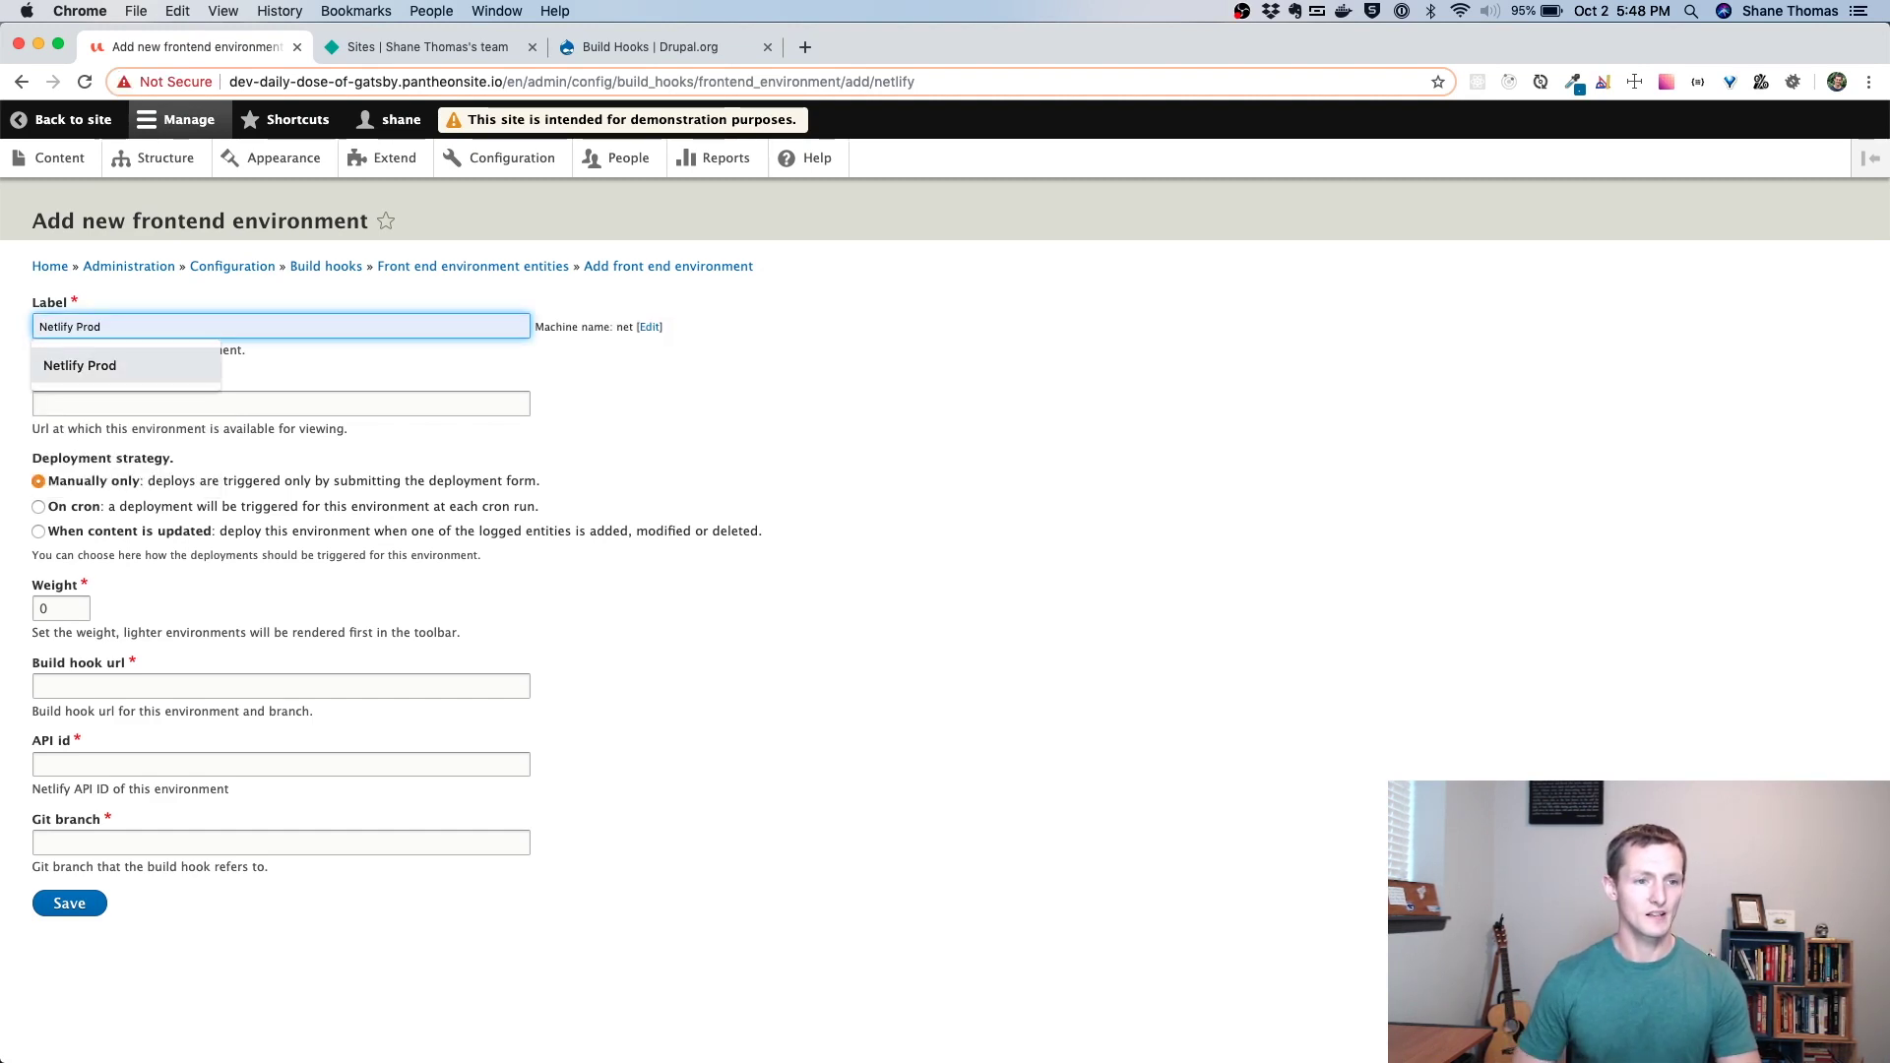
key("Return")
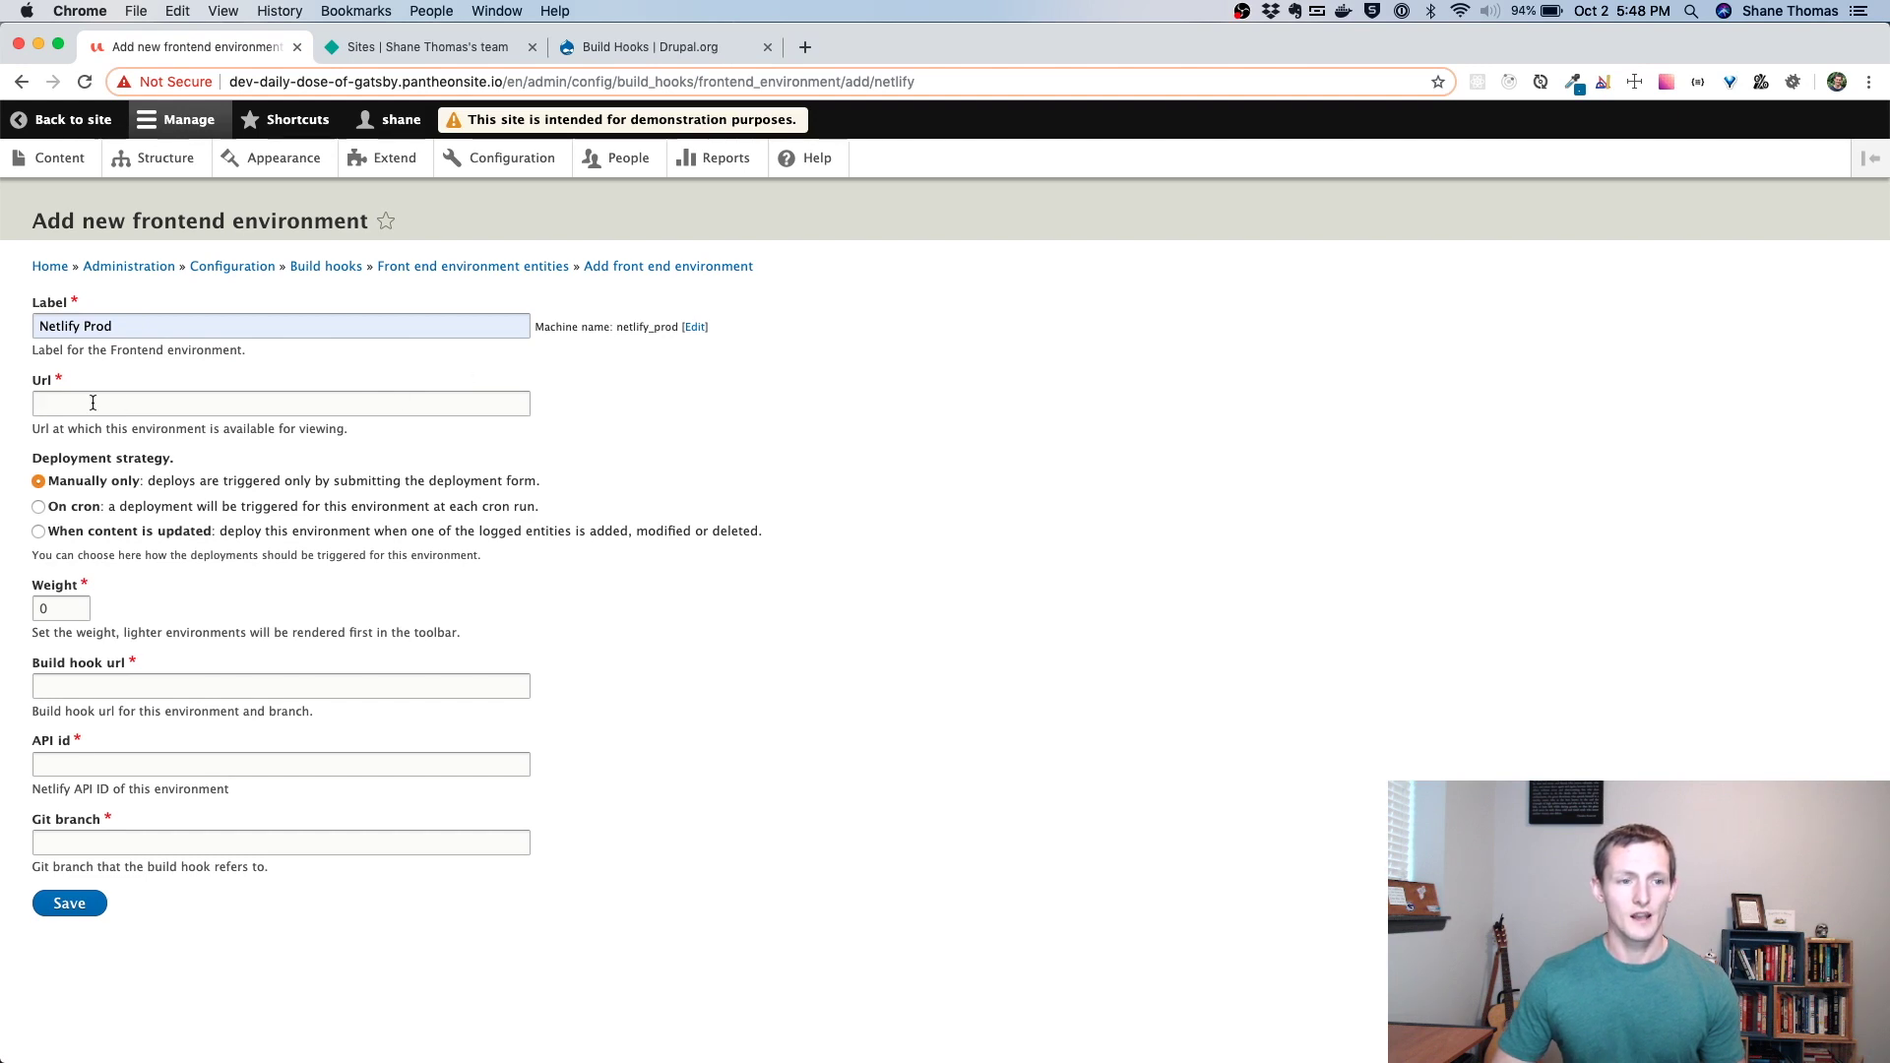
left_click(425, 49)
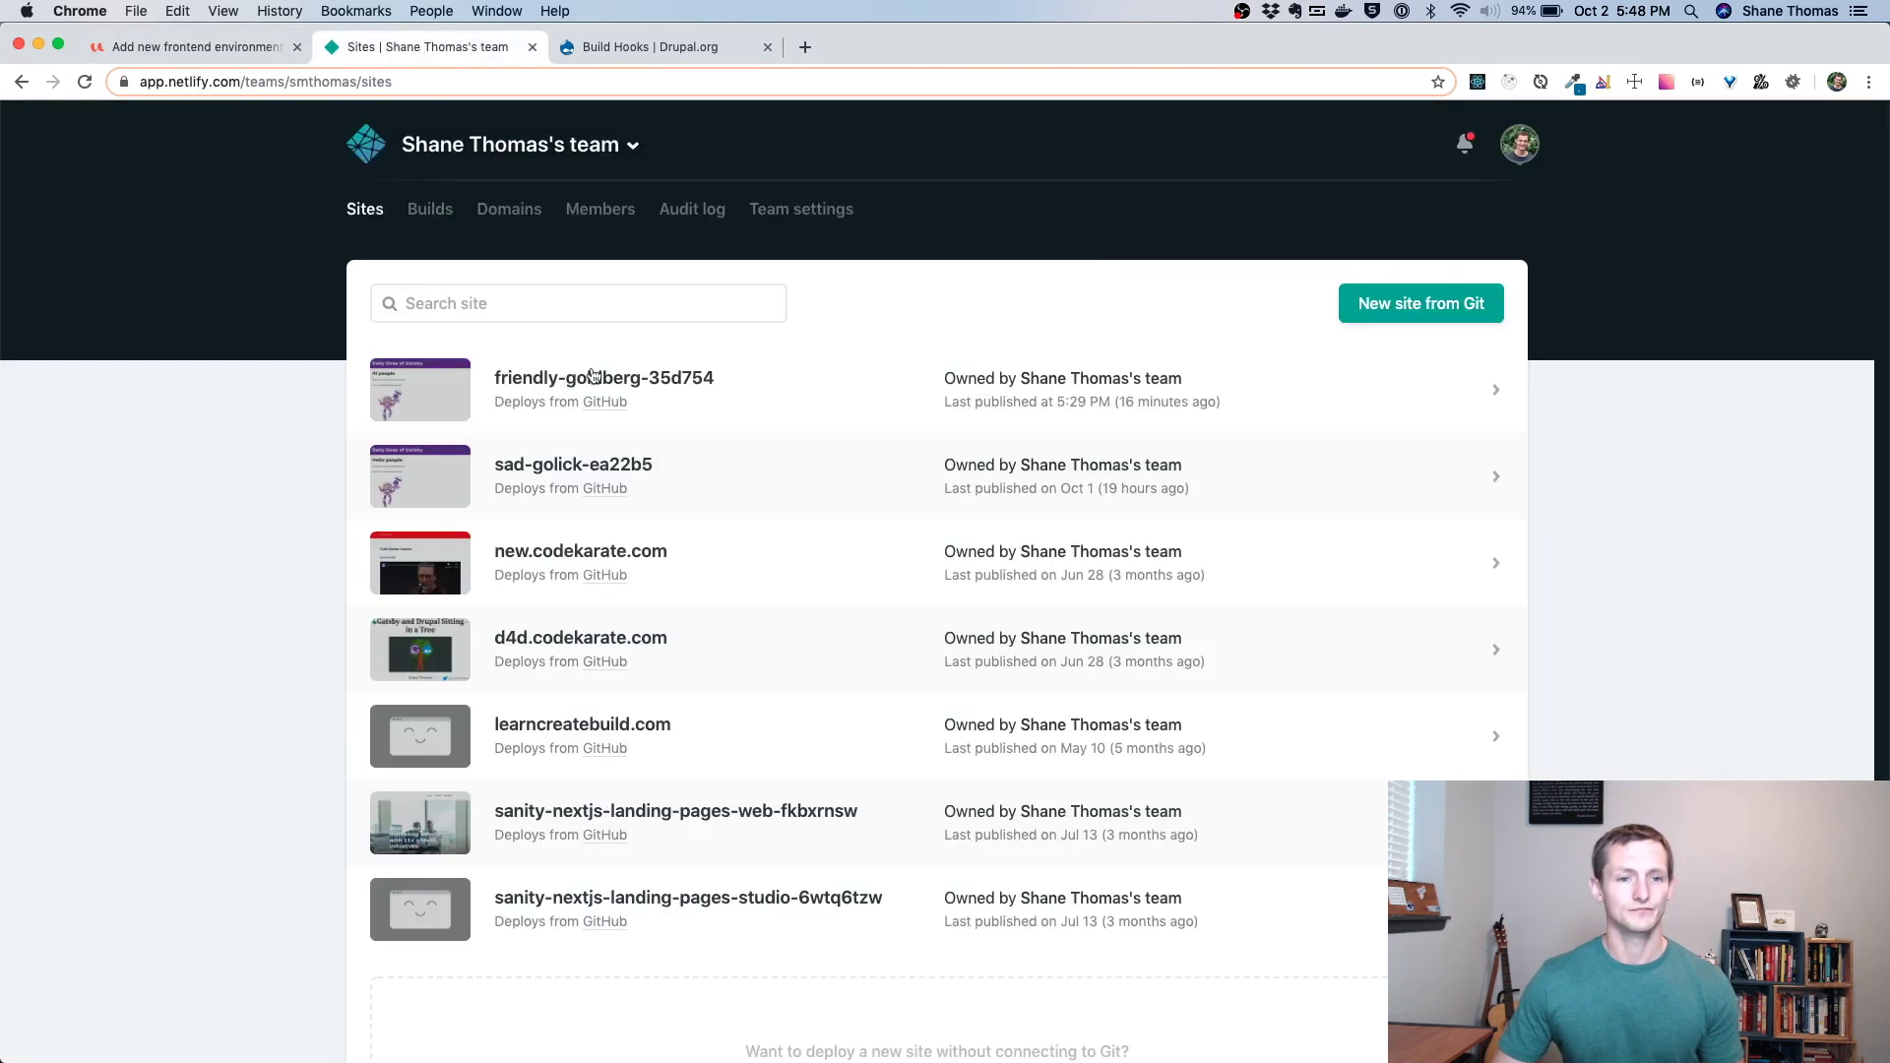
Copy the sad-golick-ea22b5 site's netlify.com address and return to the environment's Url field
left_click(541, 466)
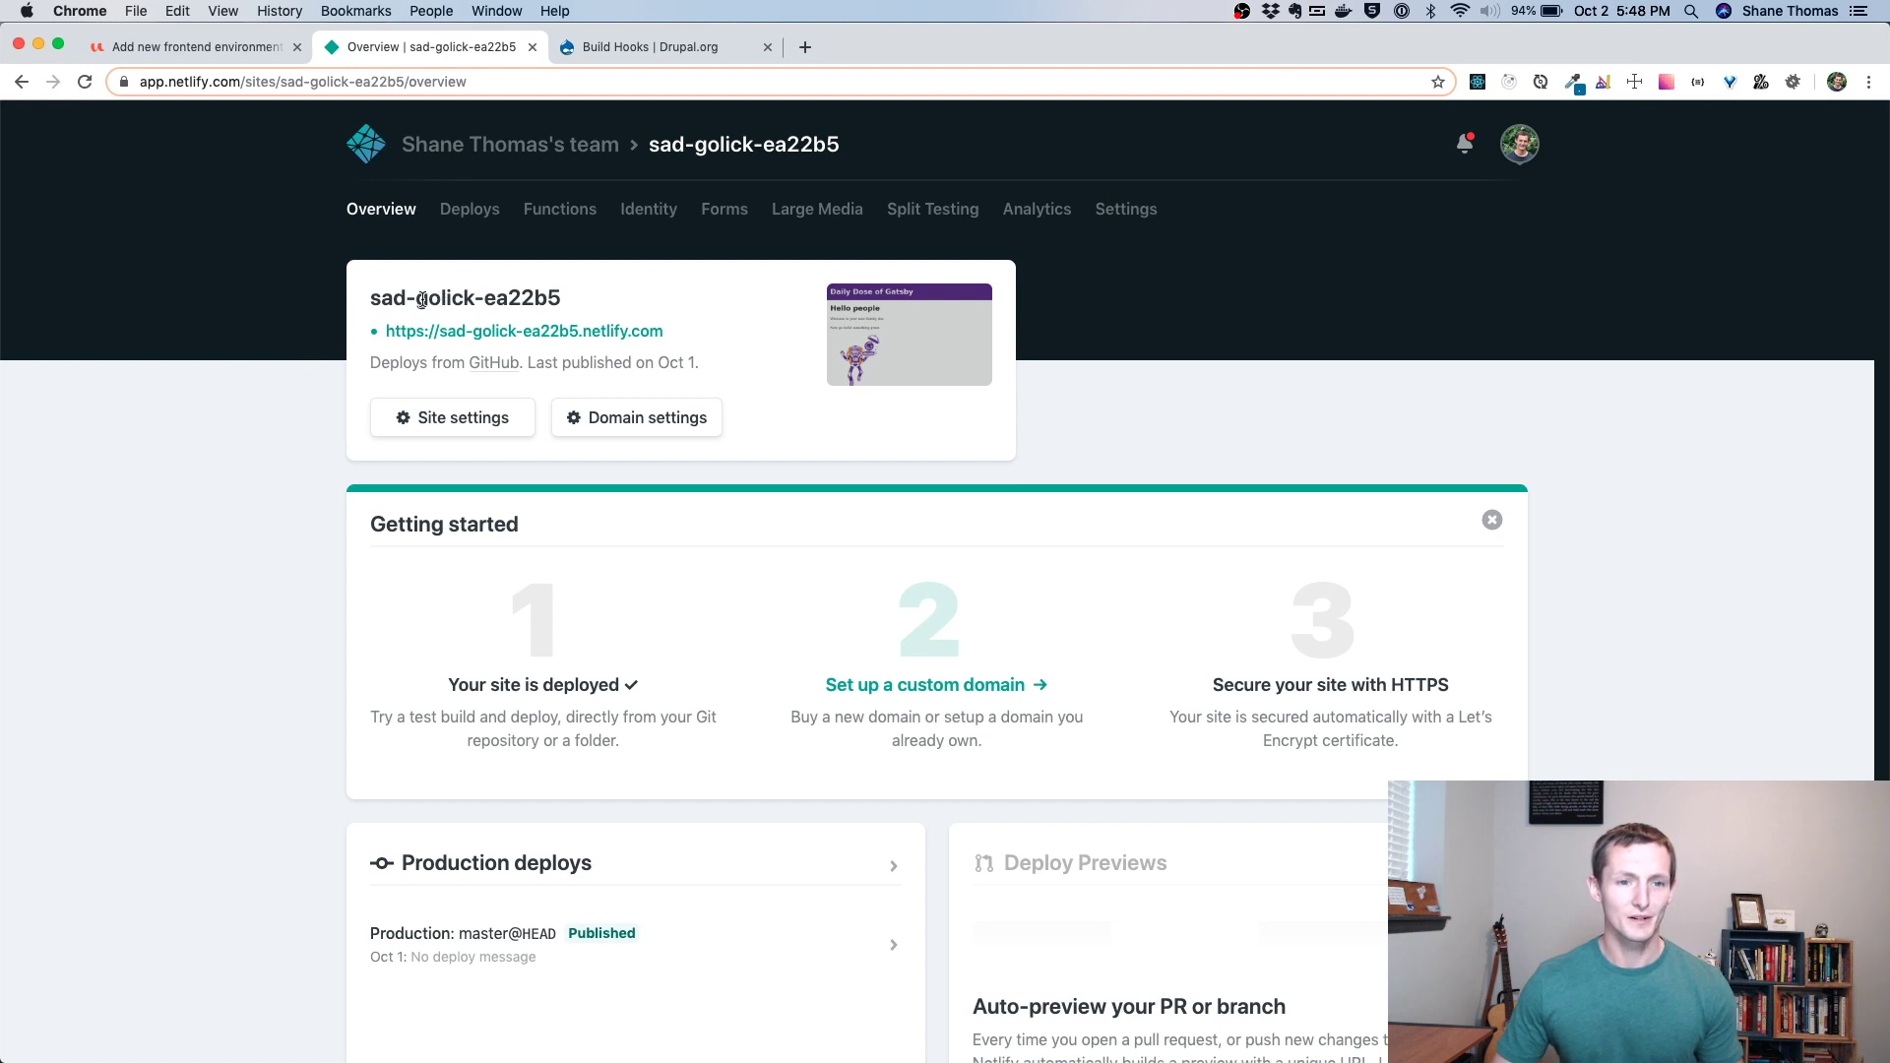
left_click_drag(705, 337, 383, 340)
key("super+c")
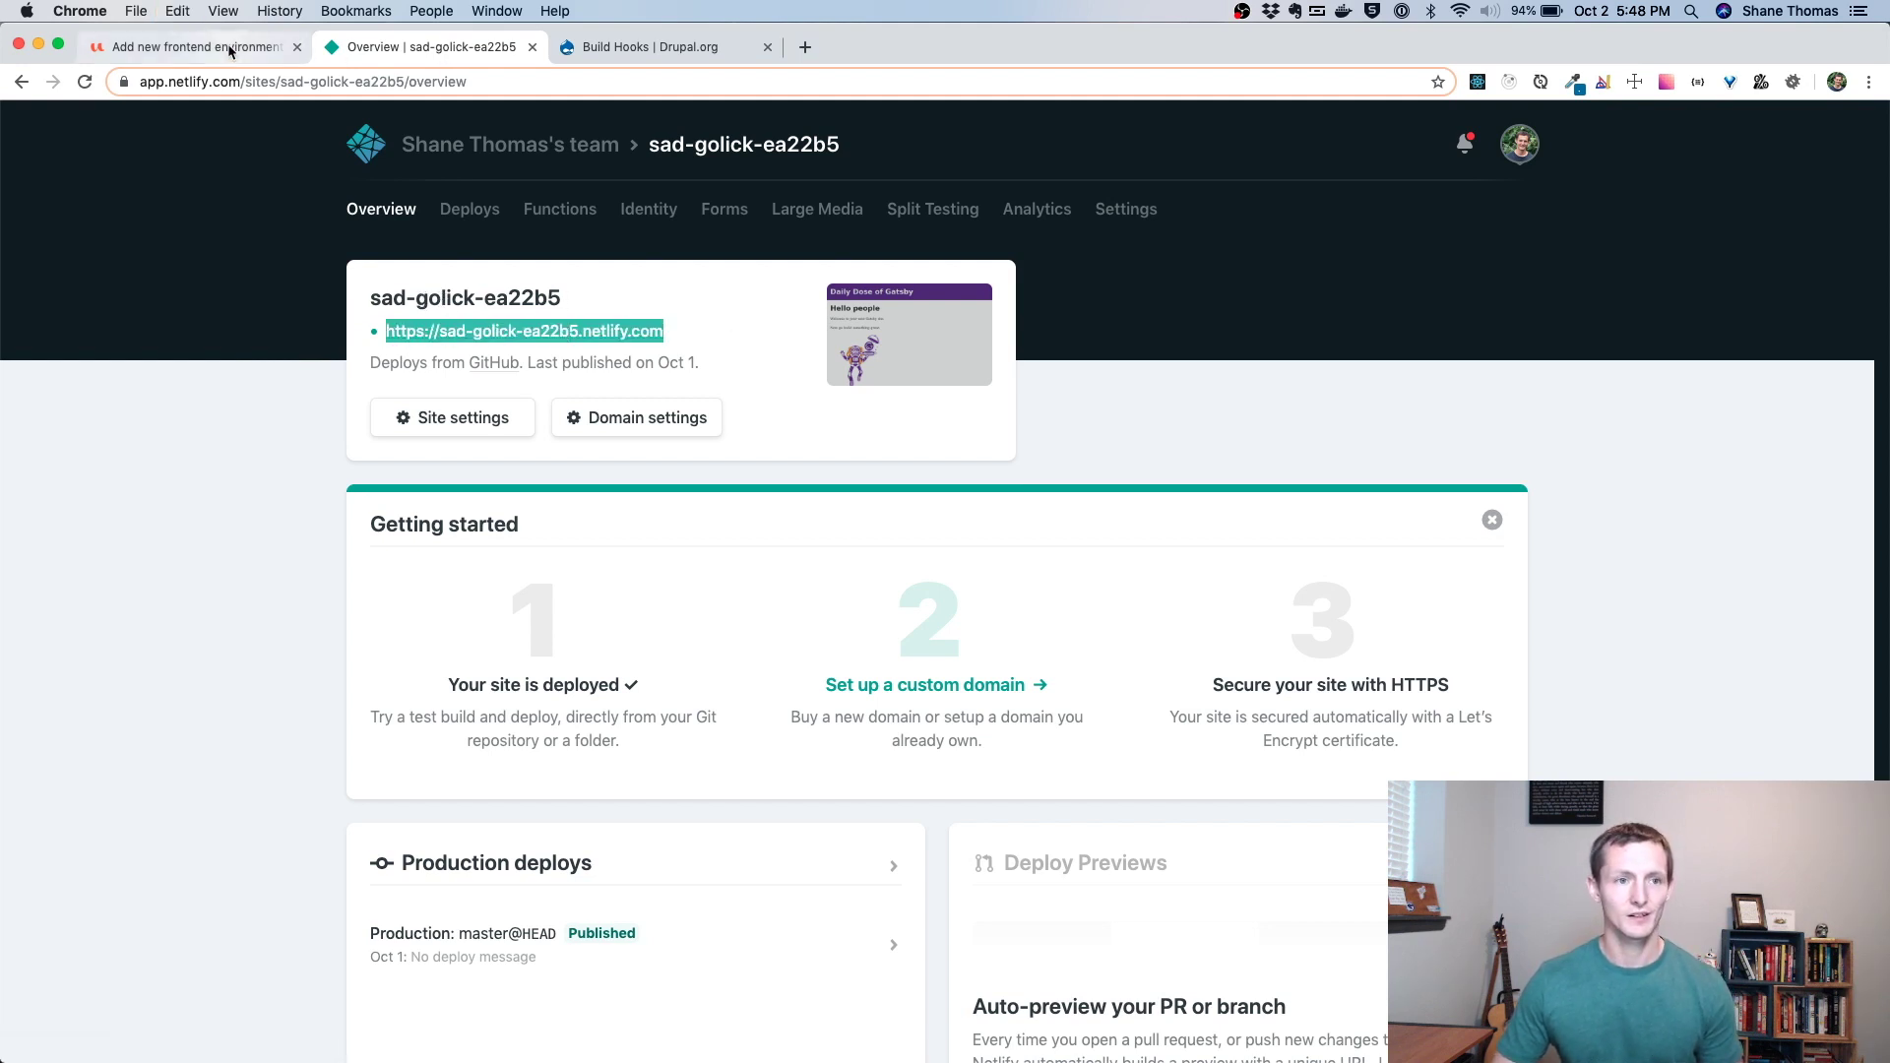
left_click(197, 46)
left_click(259, 406)
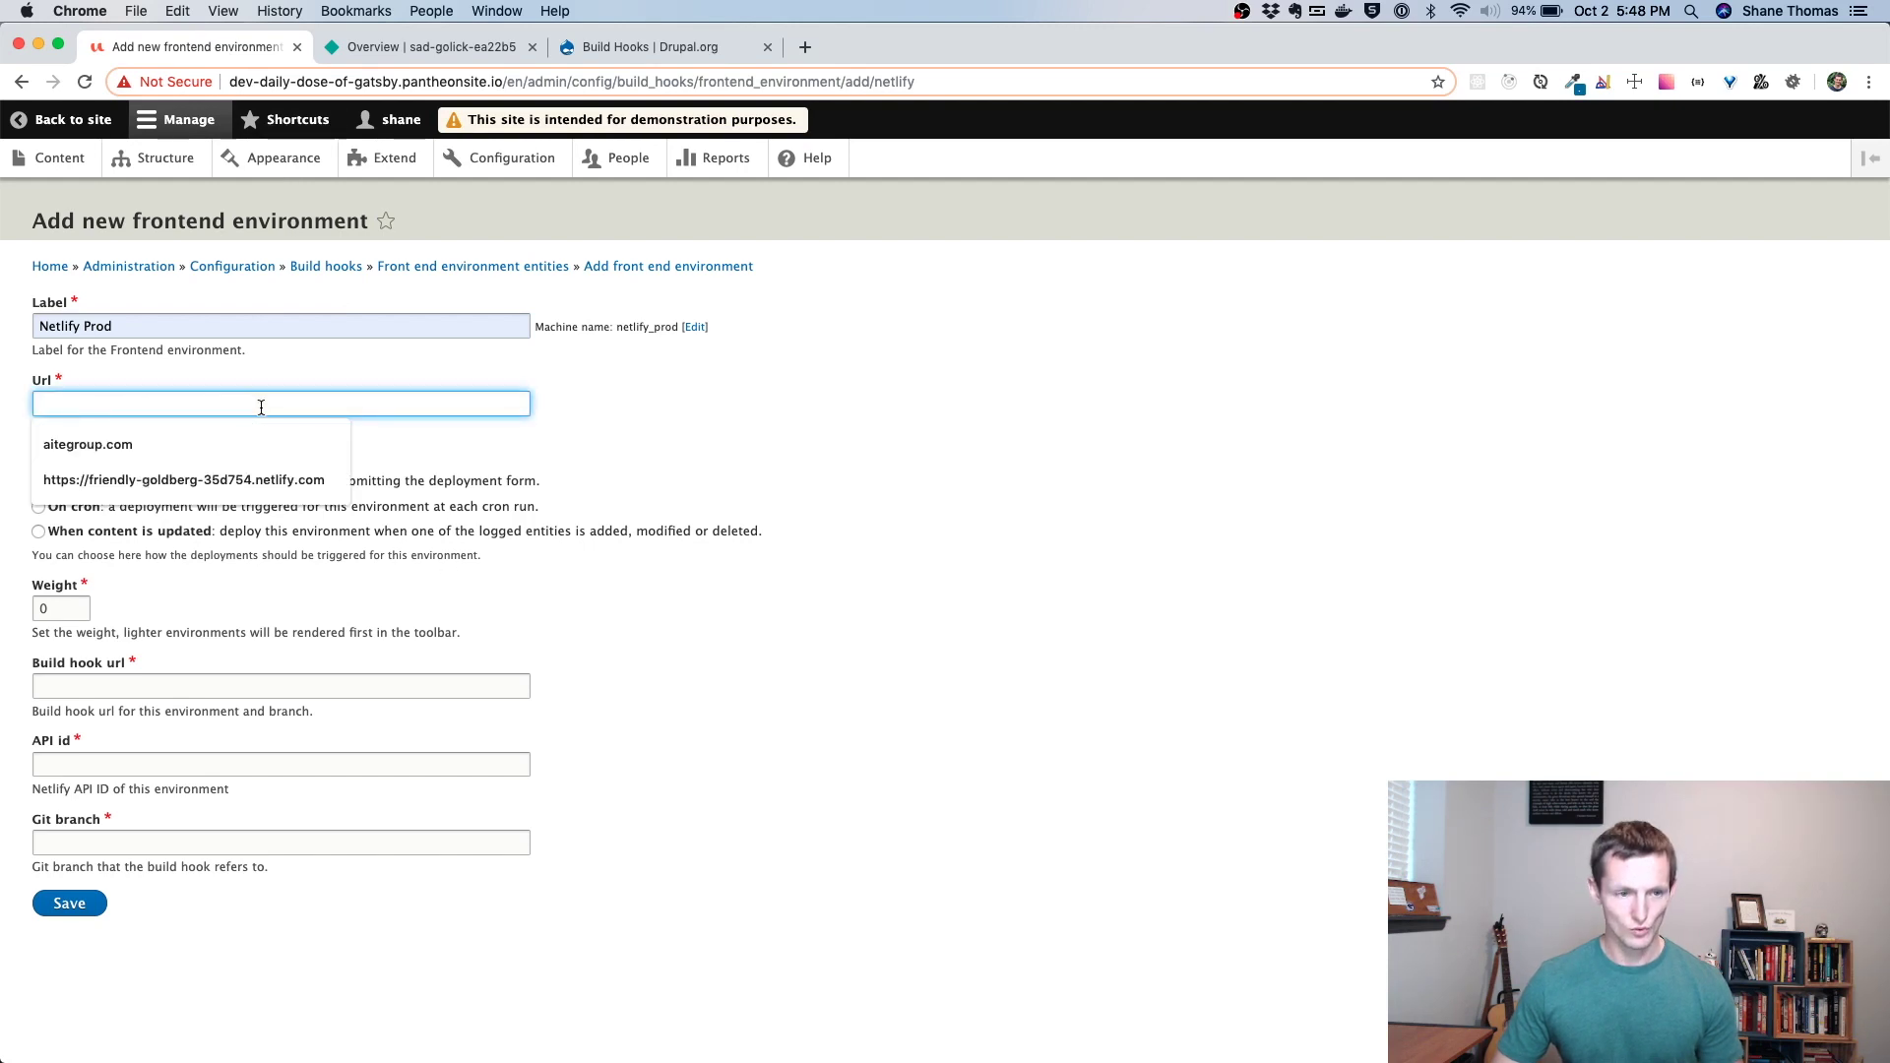
key("super+v")
left_click(624, 417)
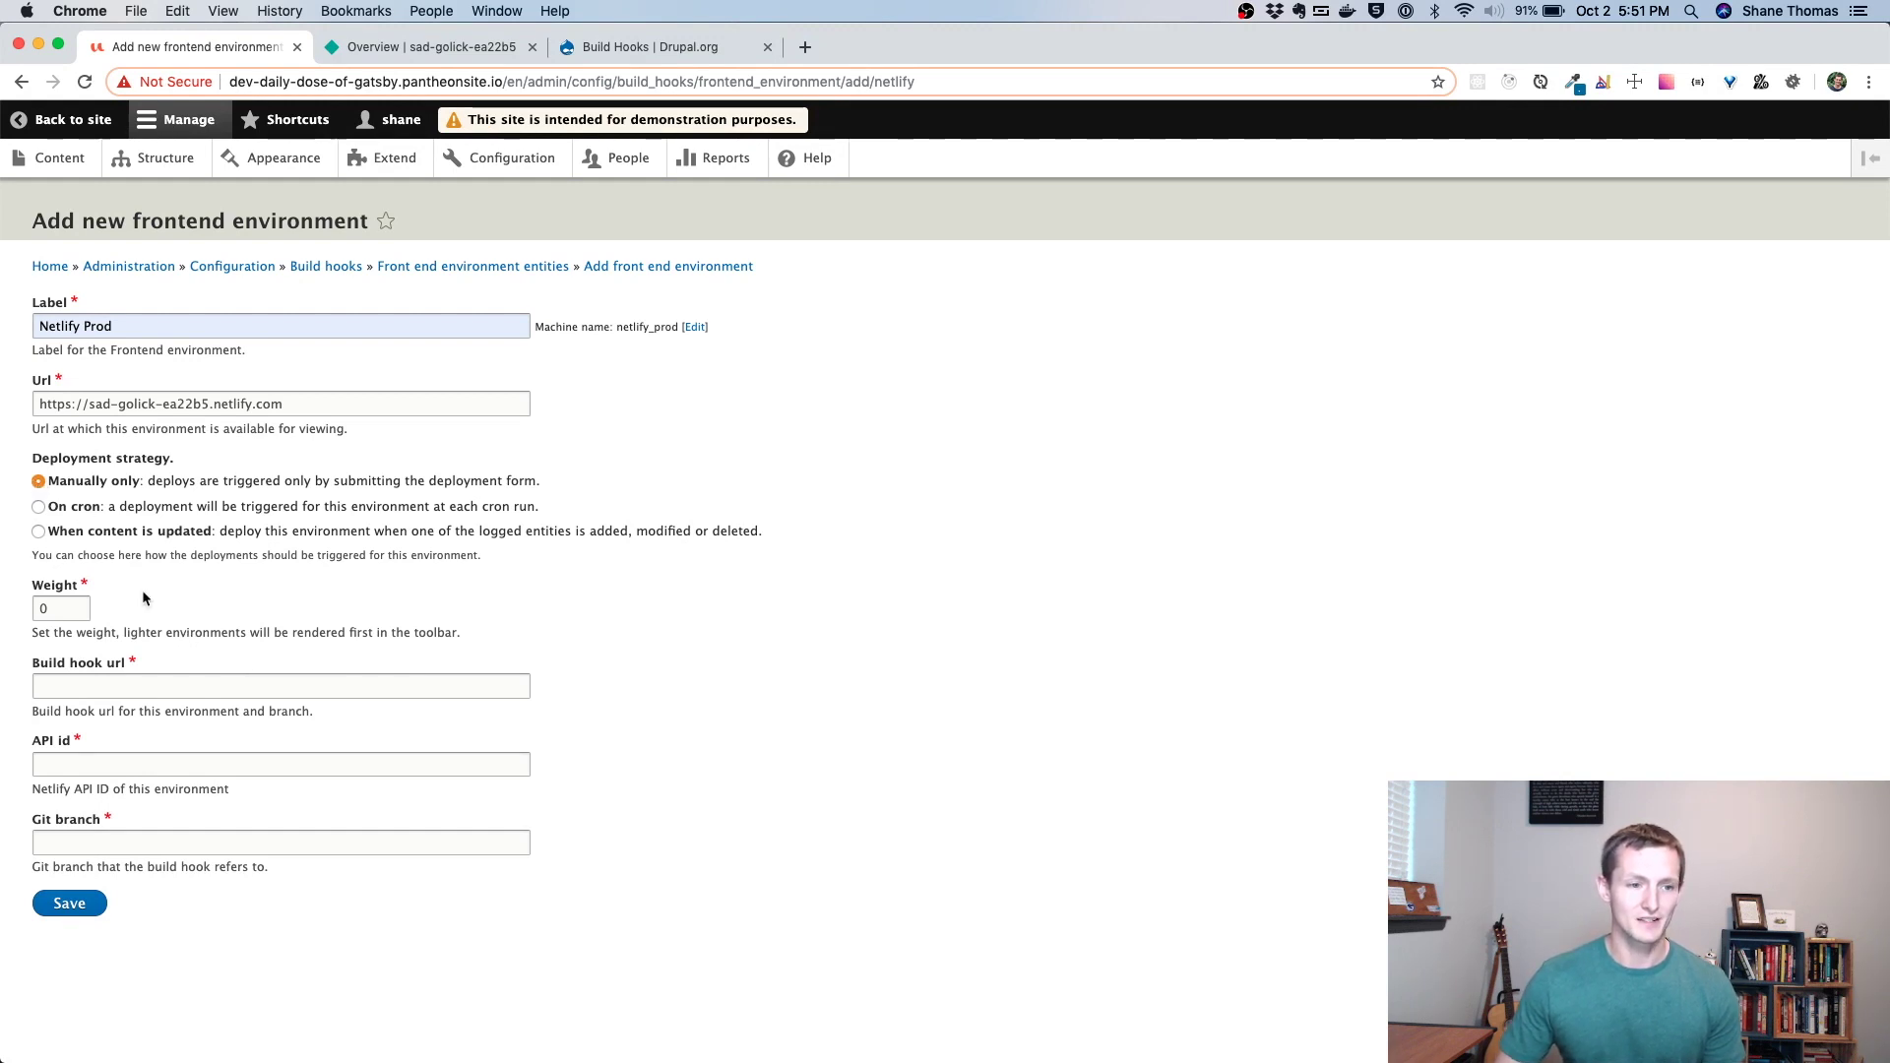
left_click(52, 611)
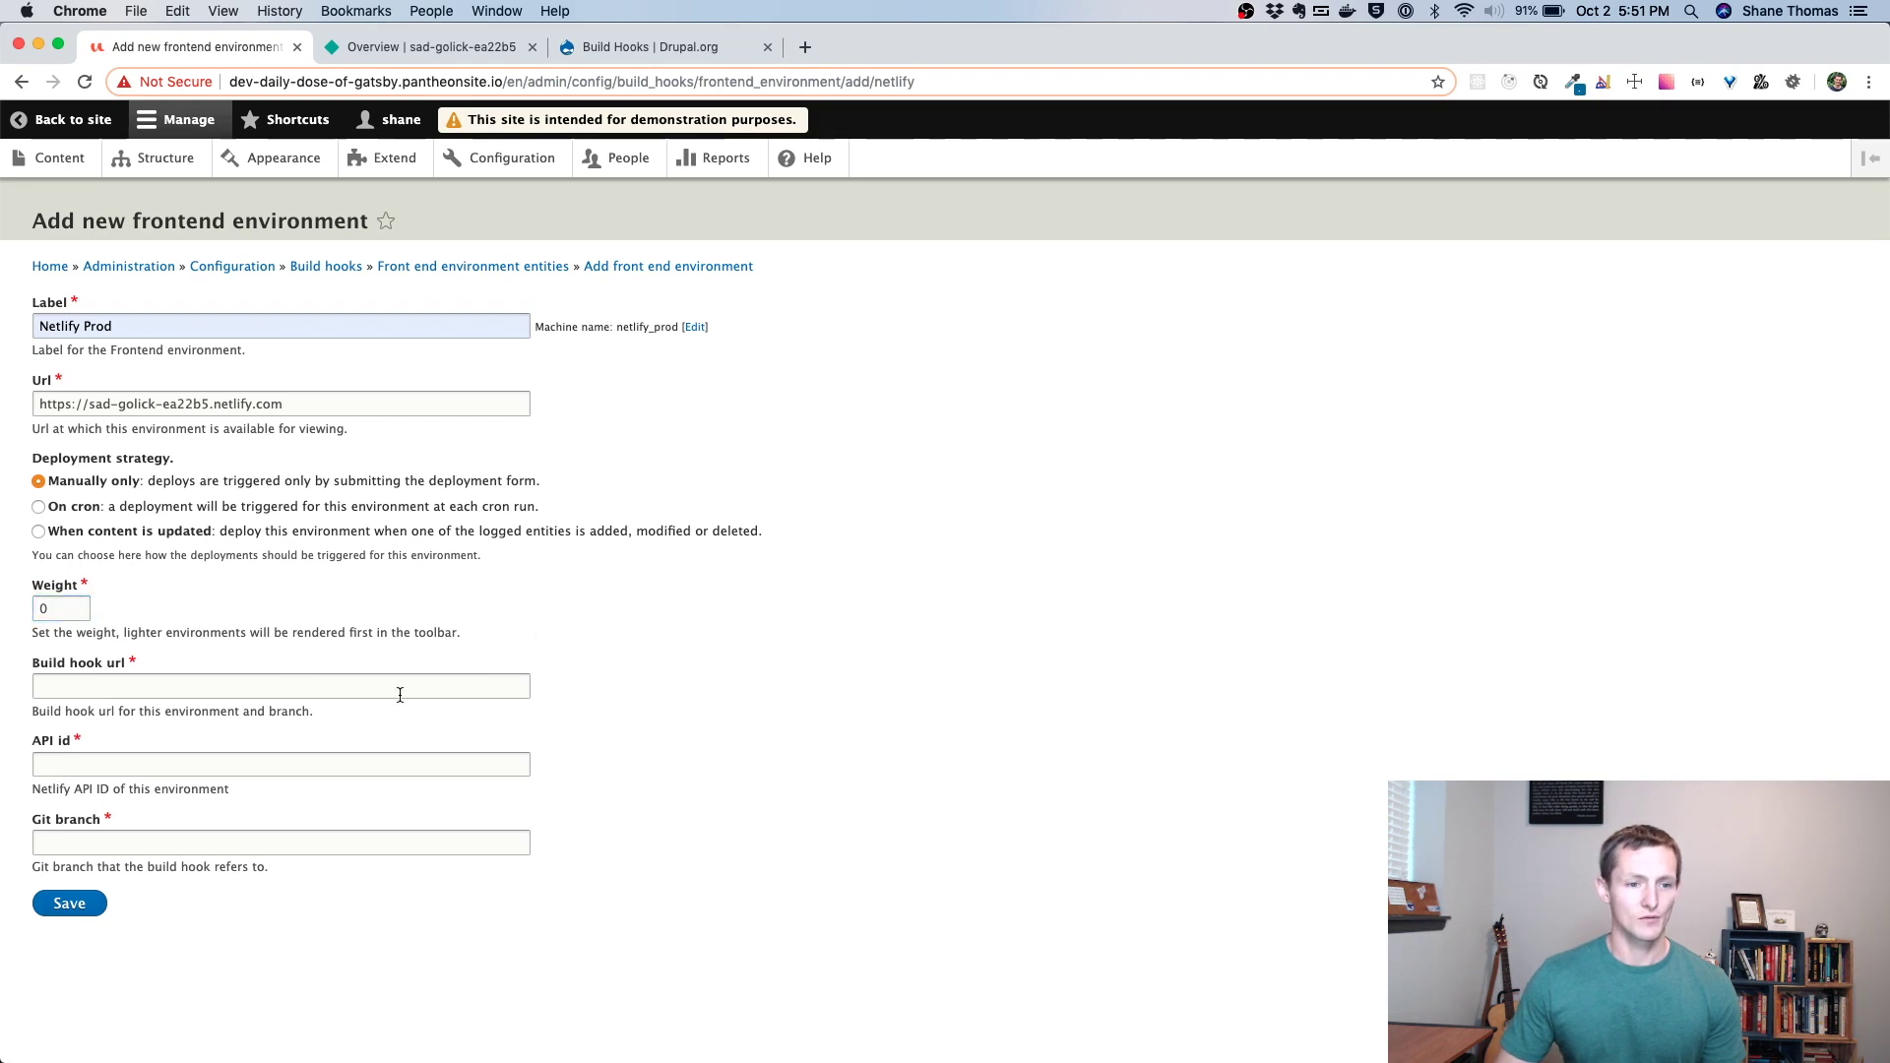
left_click(92, 685)
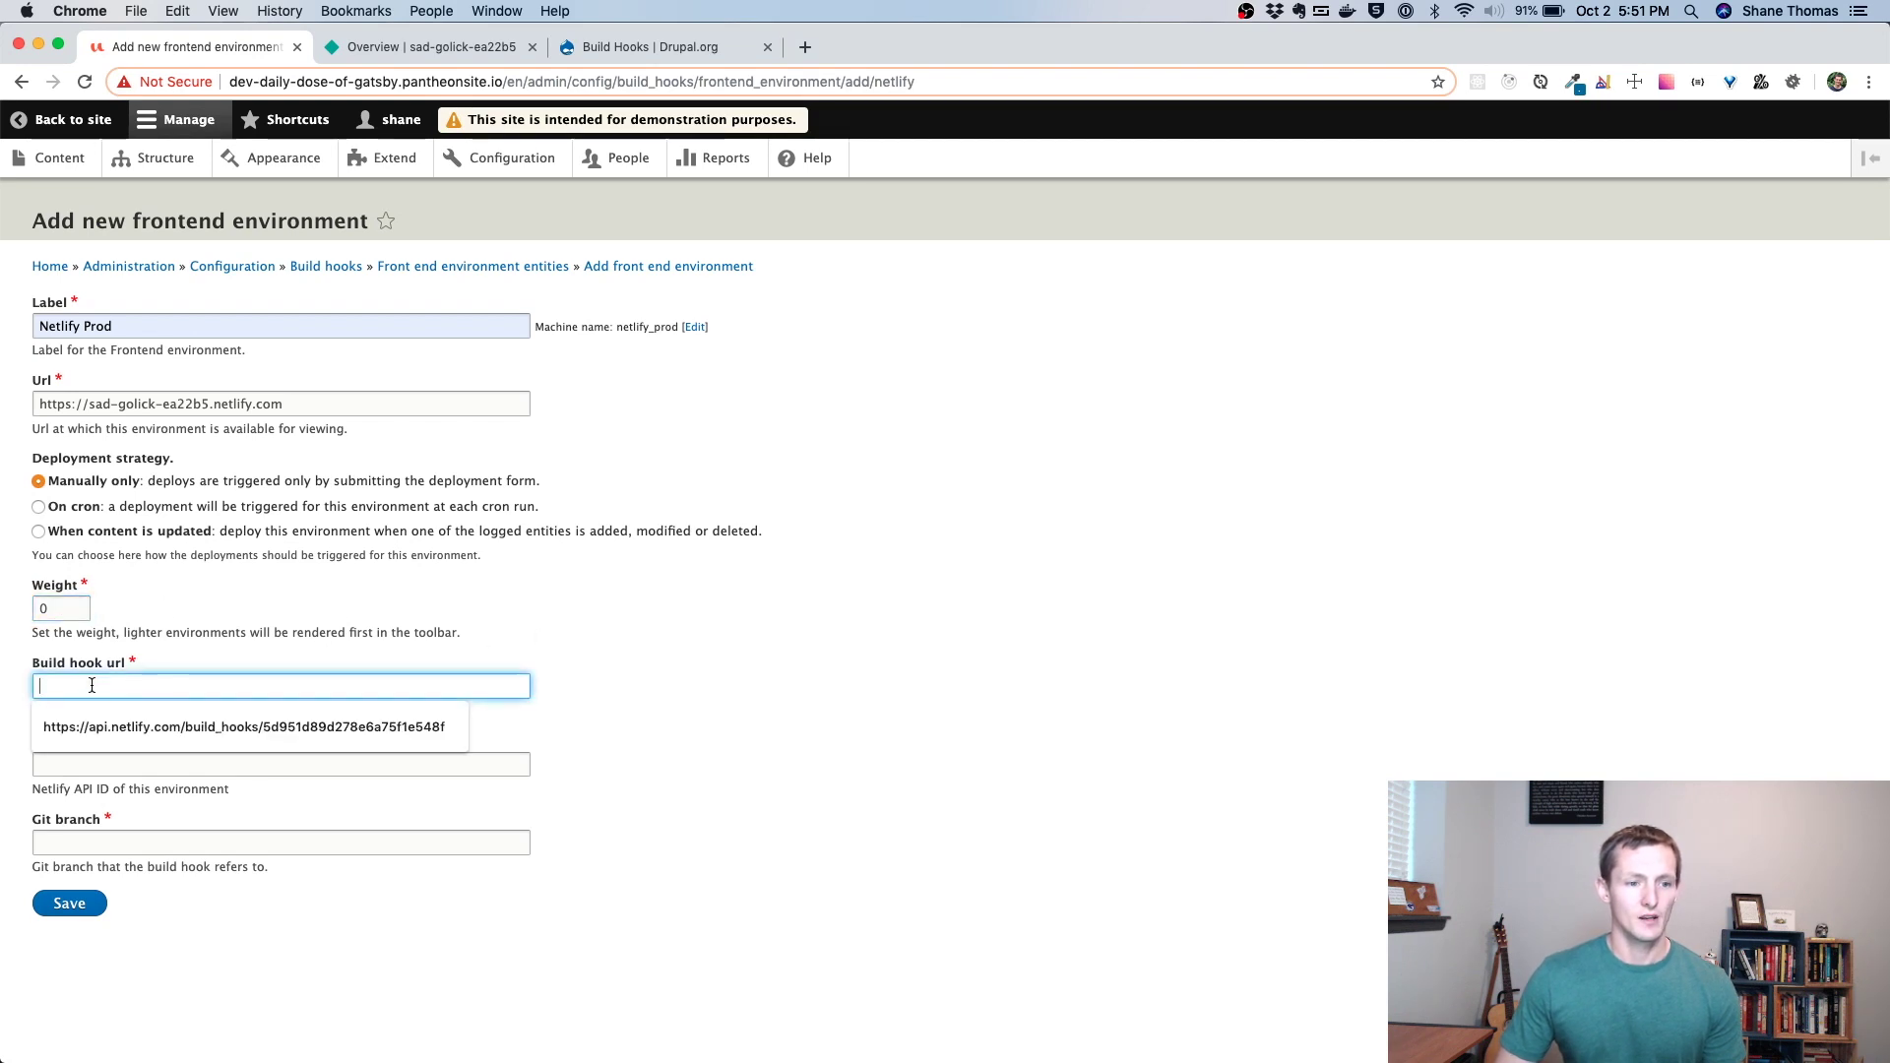
left_click(542, 654)
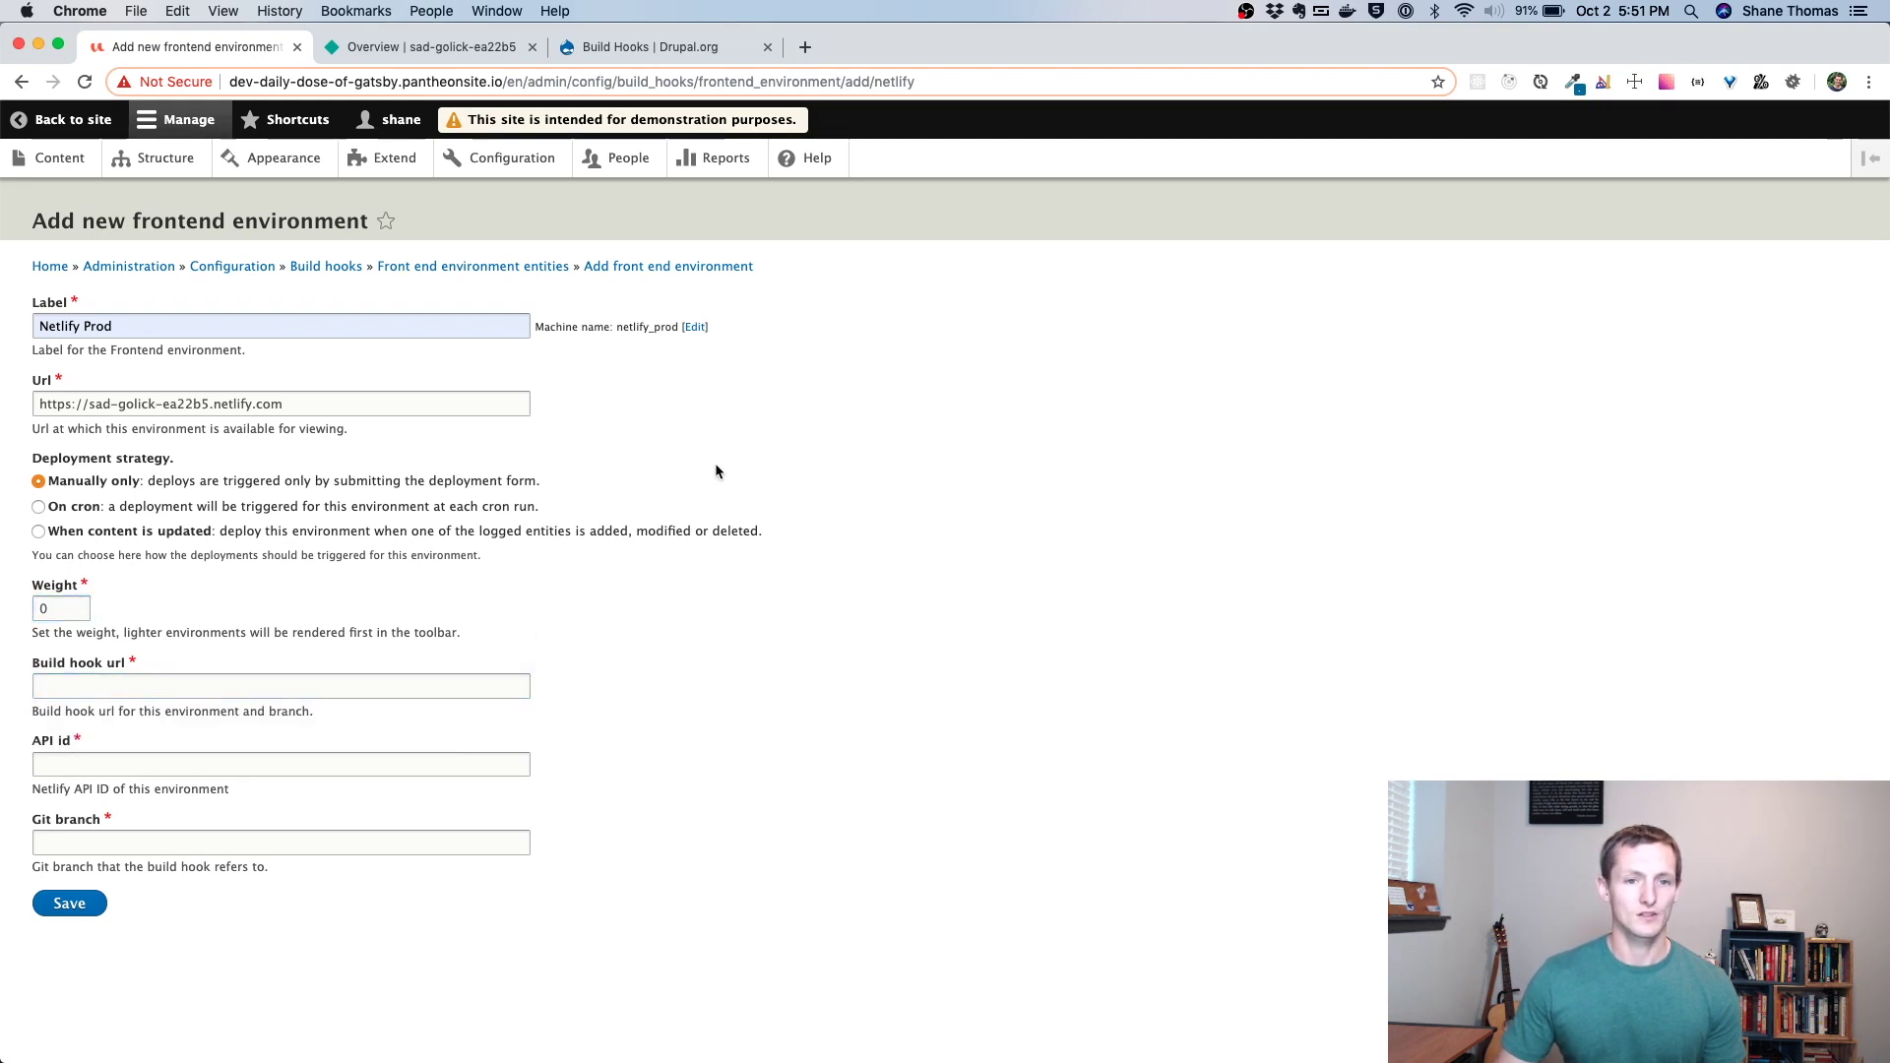
Open the sad-golick-ea22b5 site's Build & deploy settings in Netlify
left_click(483, 47)
left_click(1159, 434)
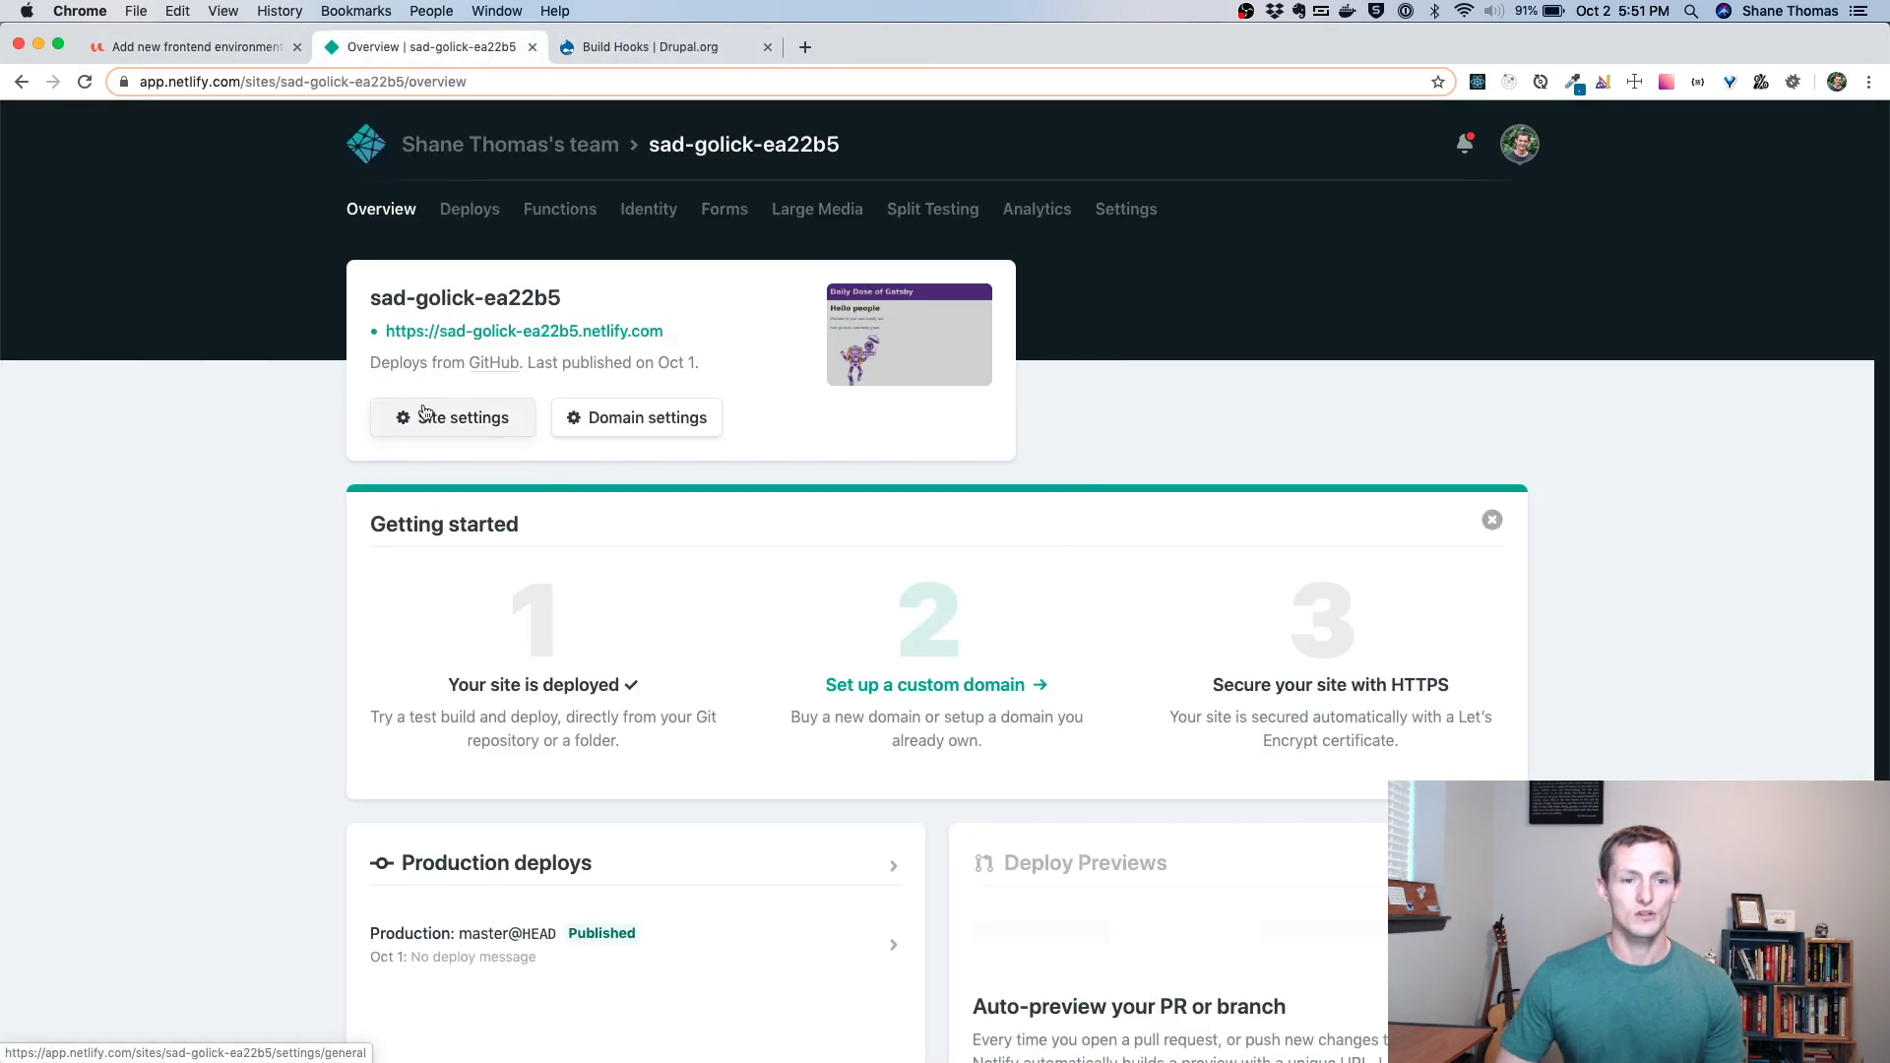
left_click(480, 429)
scroll(477, 635, "down", 1)
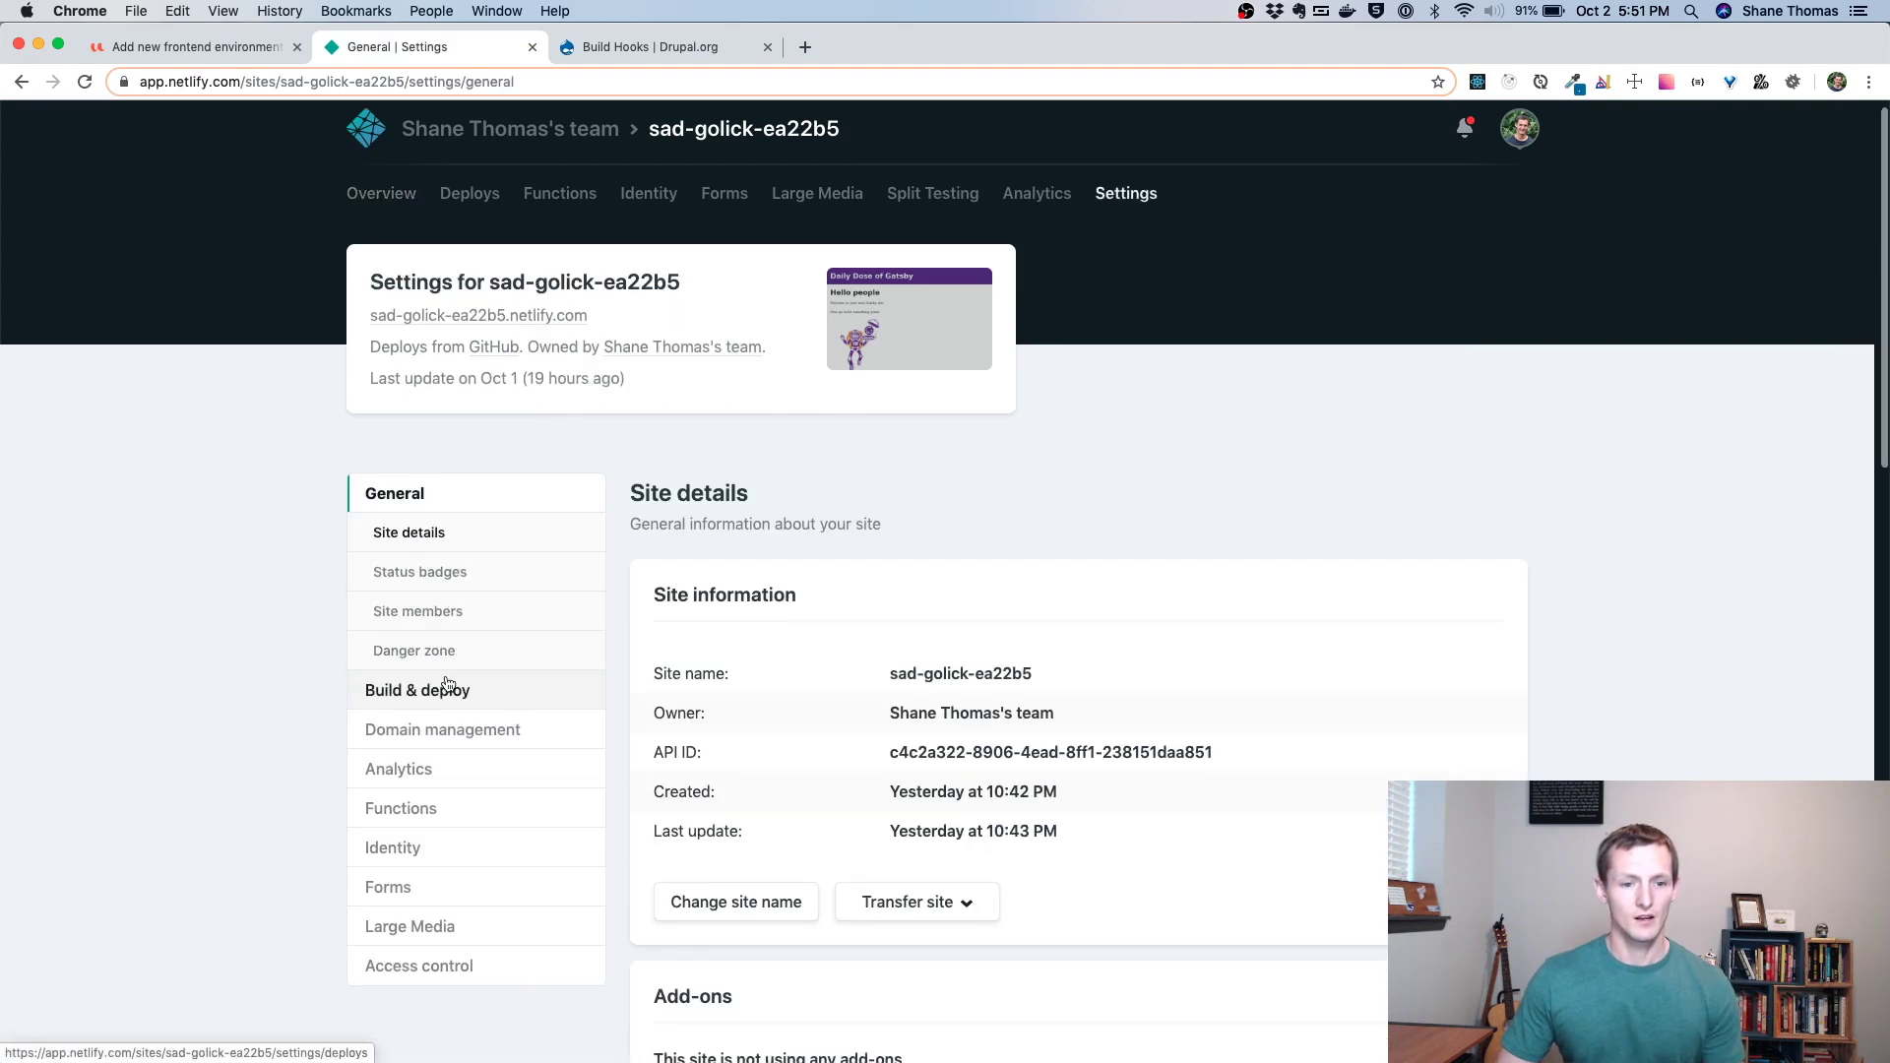
left_click(439, 692)
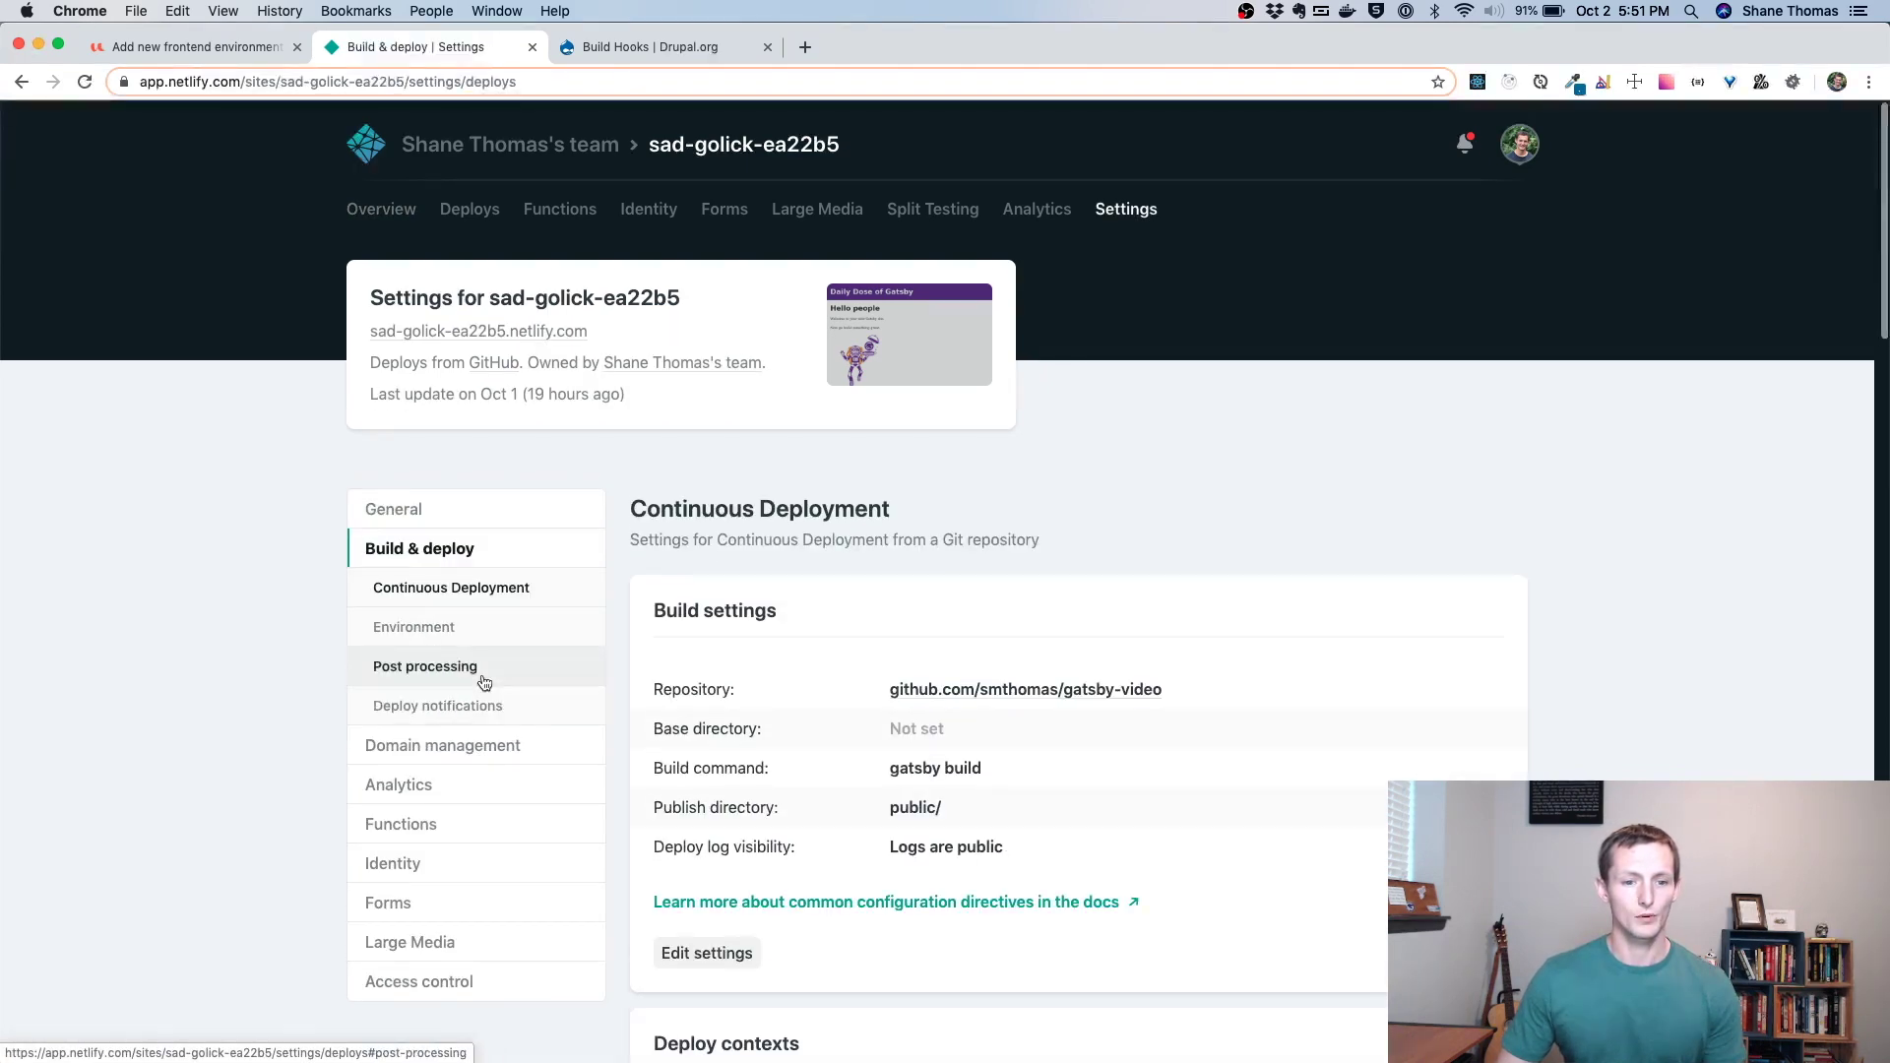
scroll(610, 665, "down", 5)
scroll(610, 669, "down", 5)
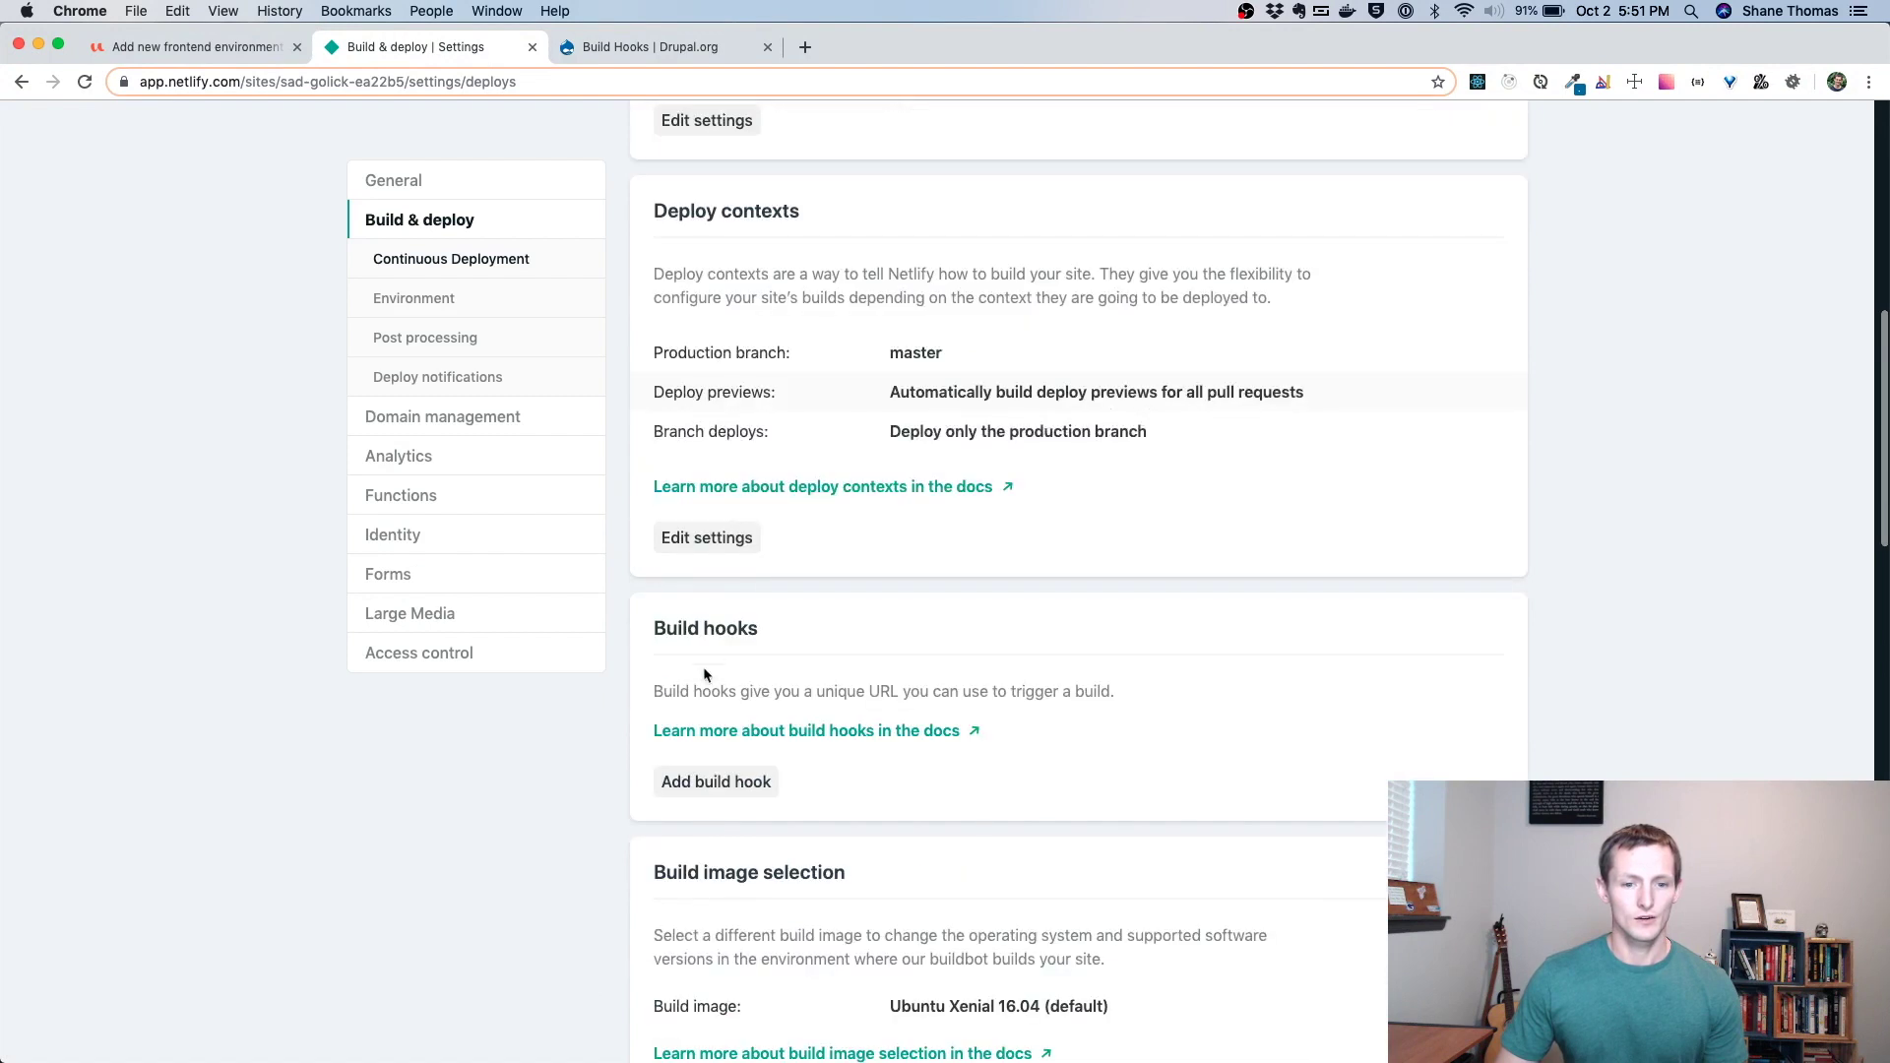
Add a master-branch build hook named Content Rebuild and copy its URL
left_click(743, 787)
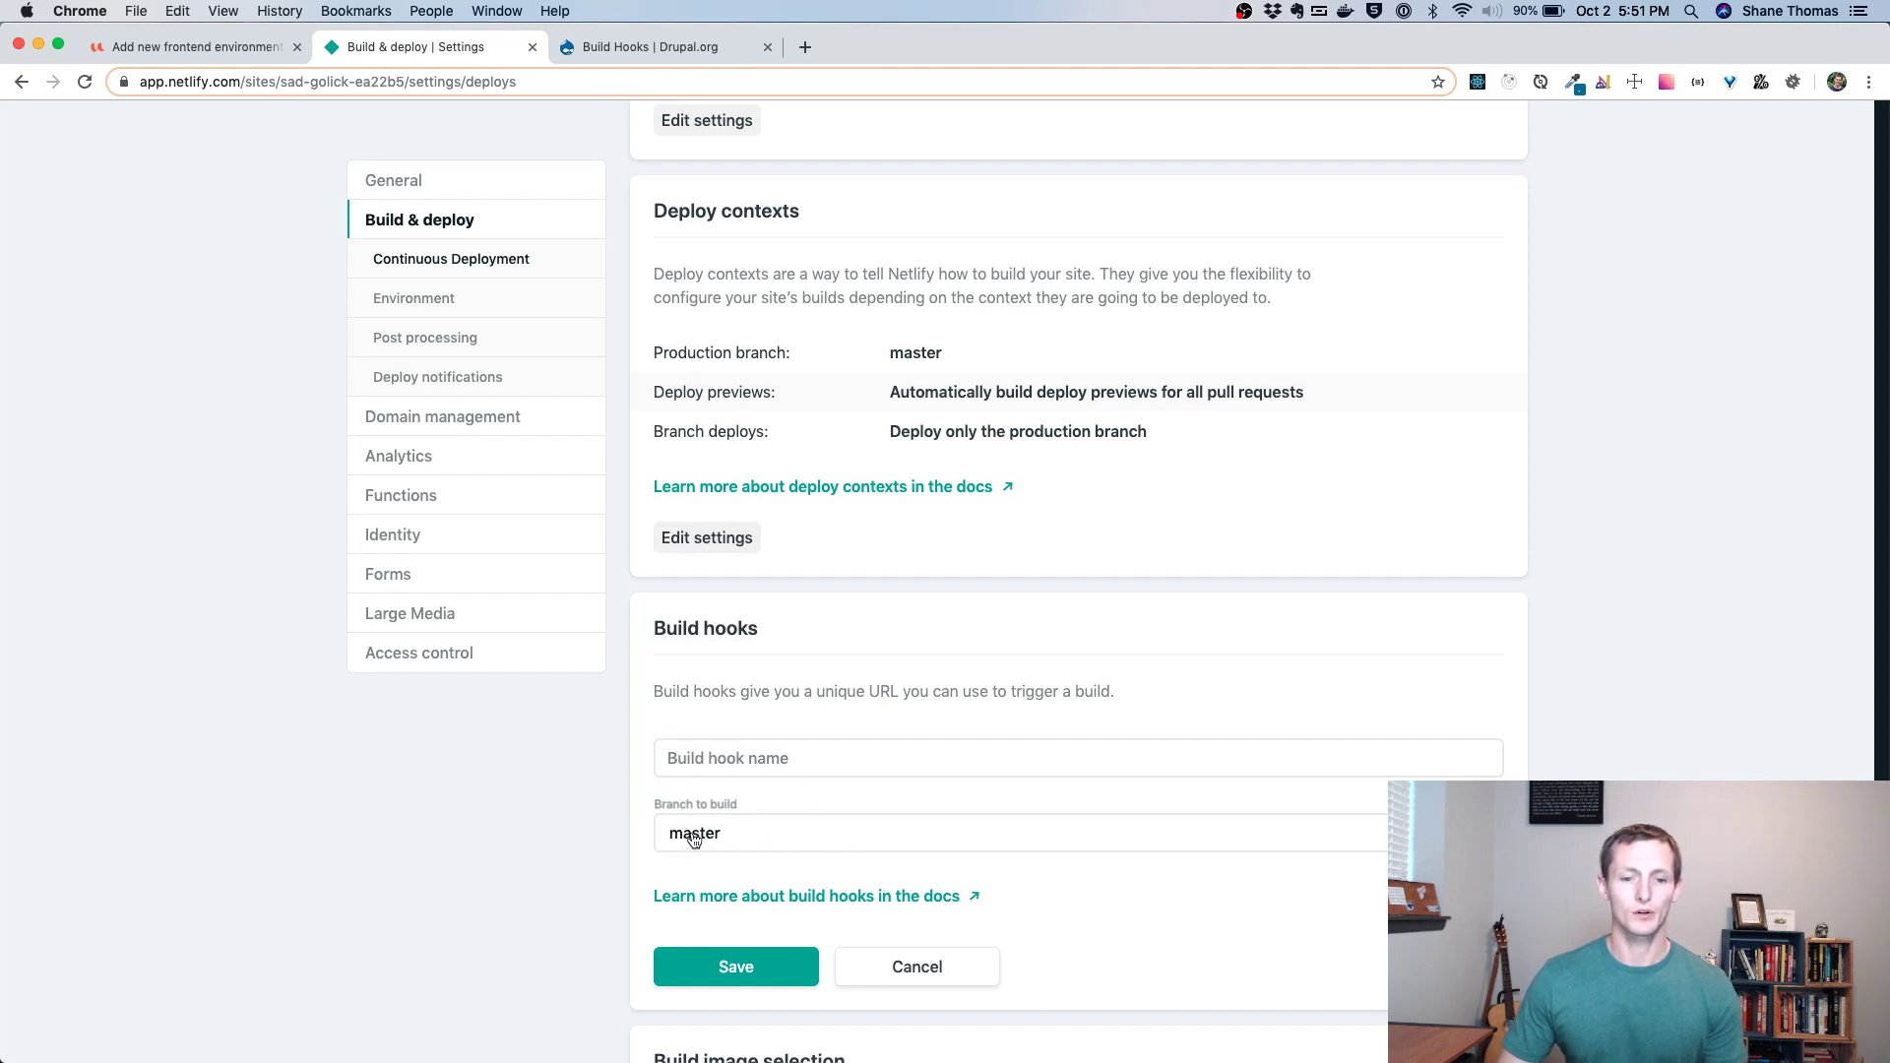
left_click(687, 755)
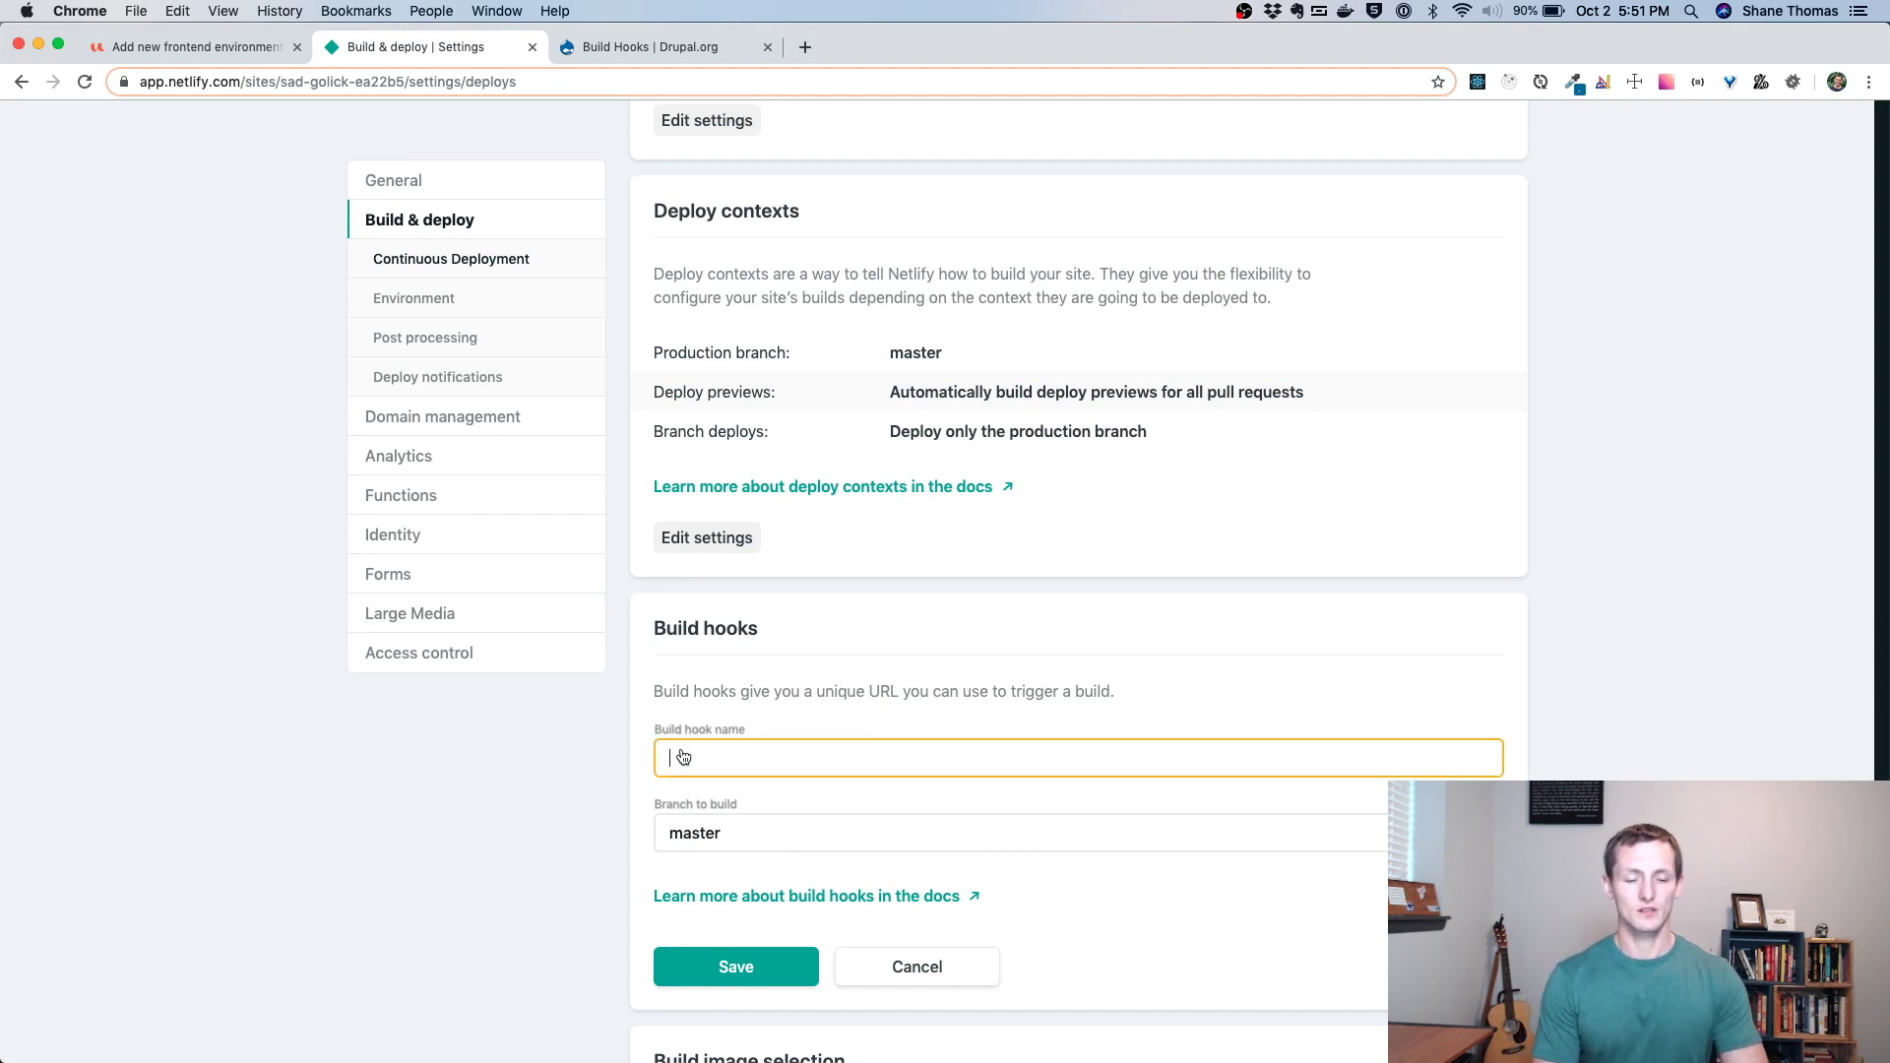
left_click(727, 962)
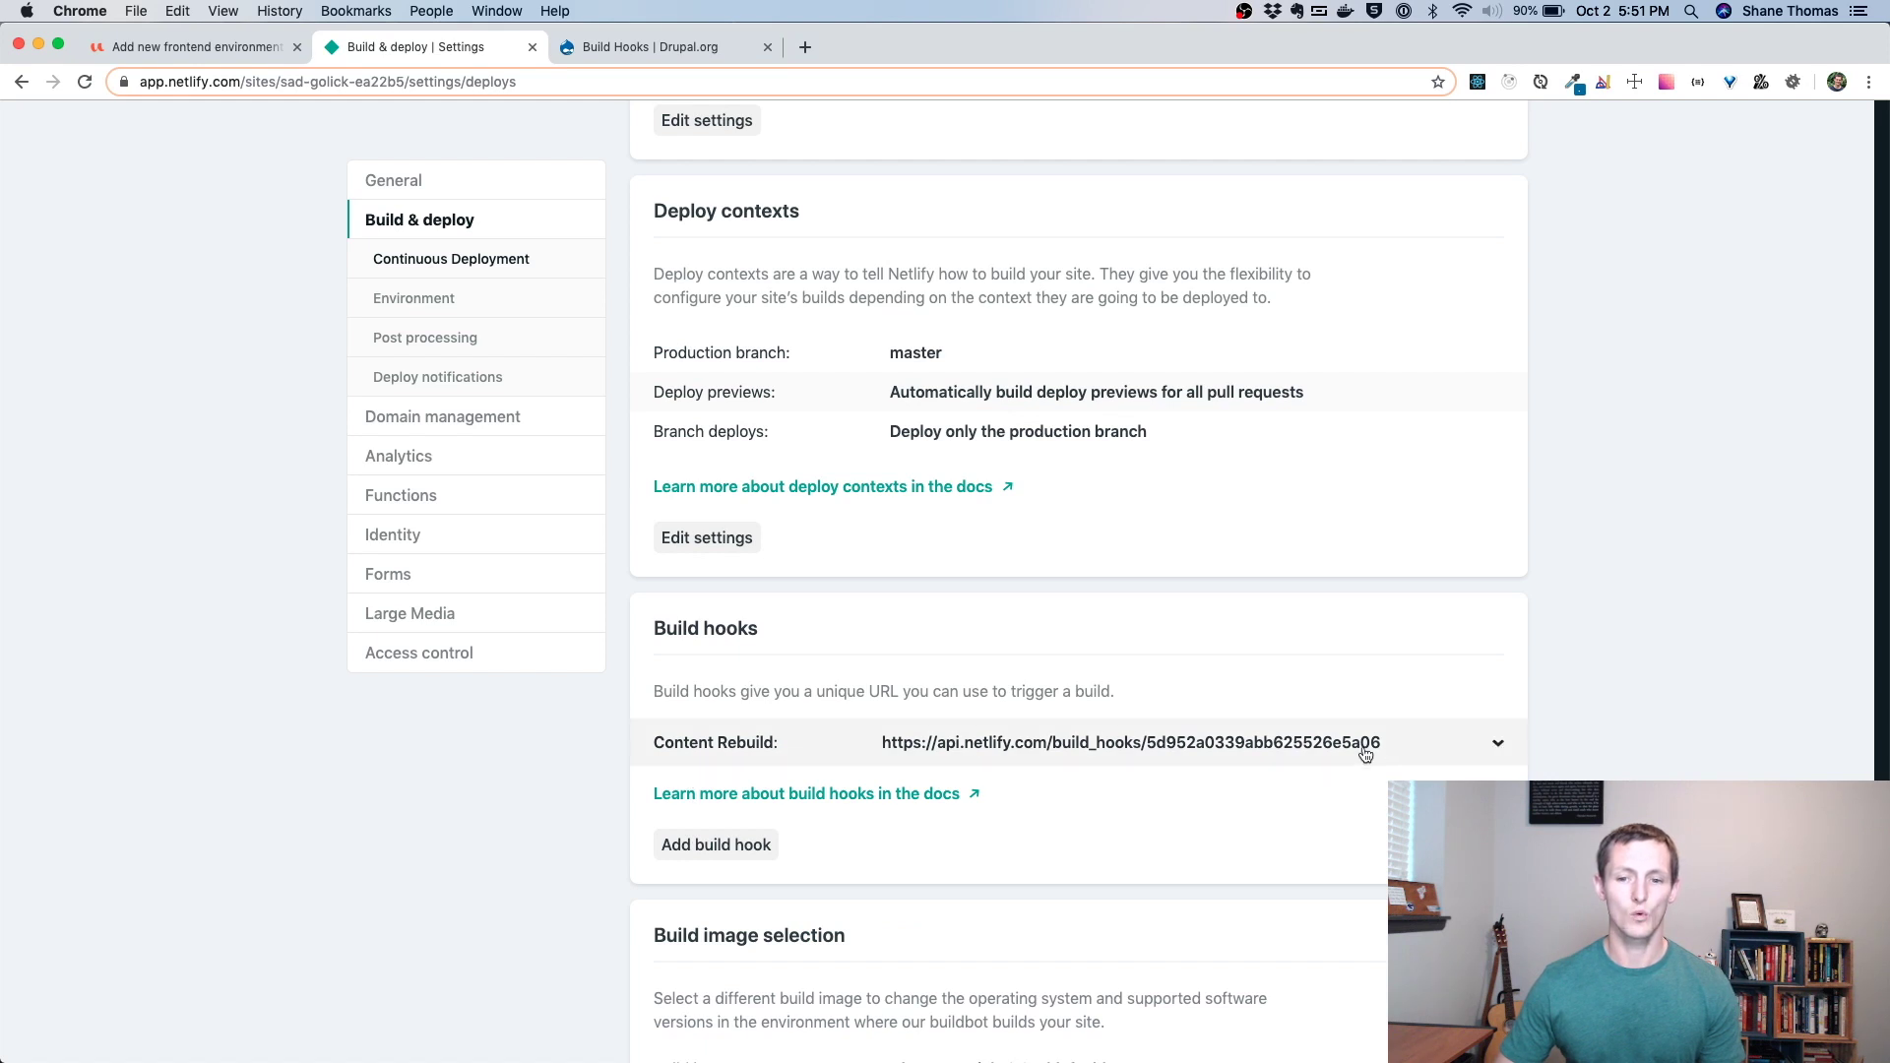
left_click_drag(1396, 746, 883, 743)
key("super+c")
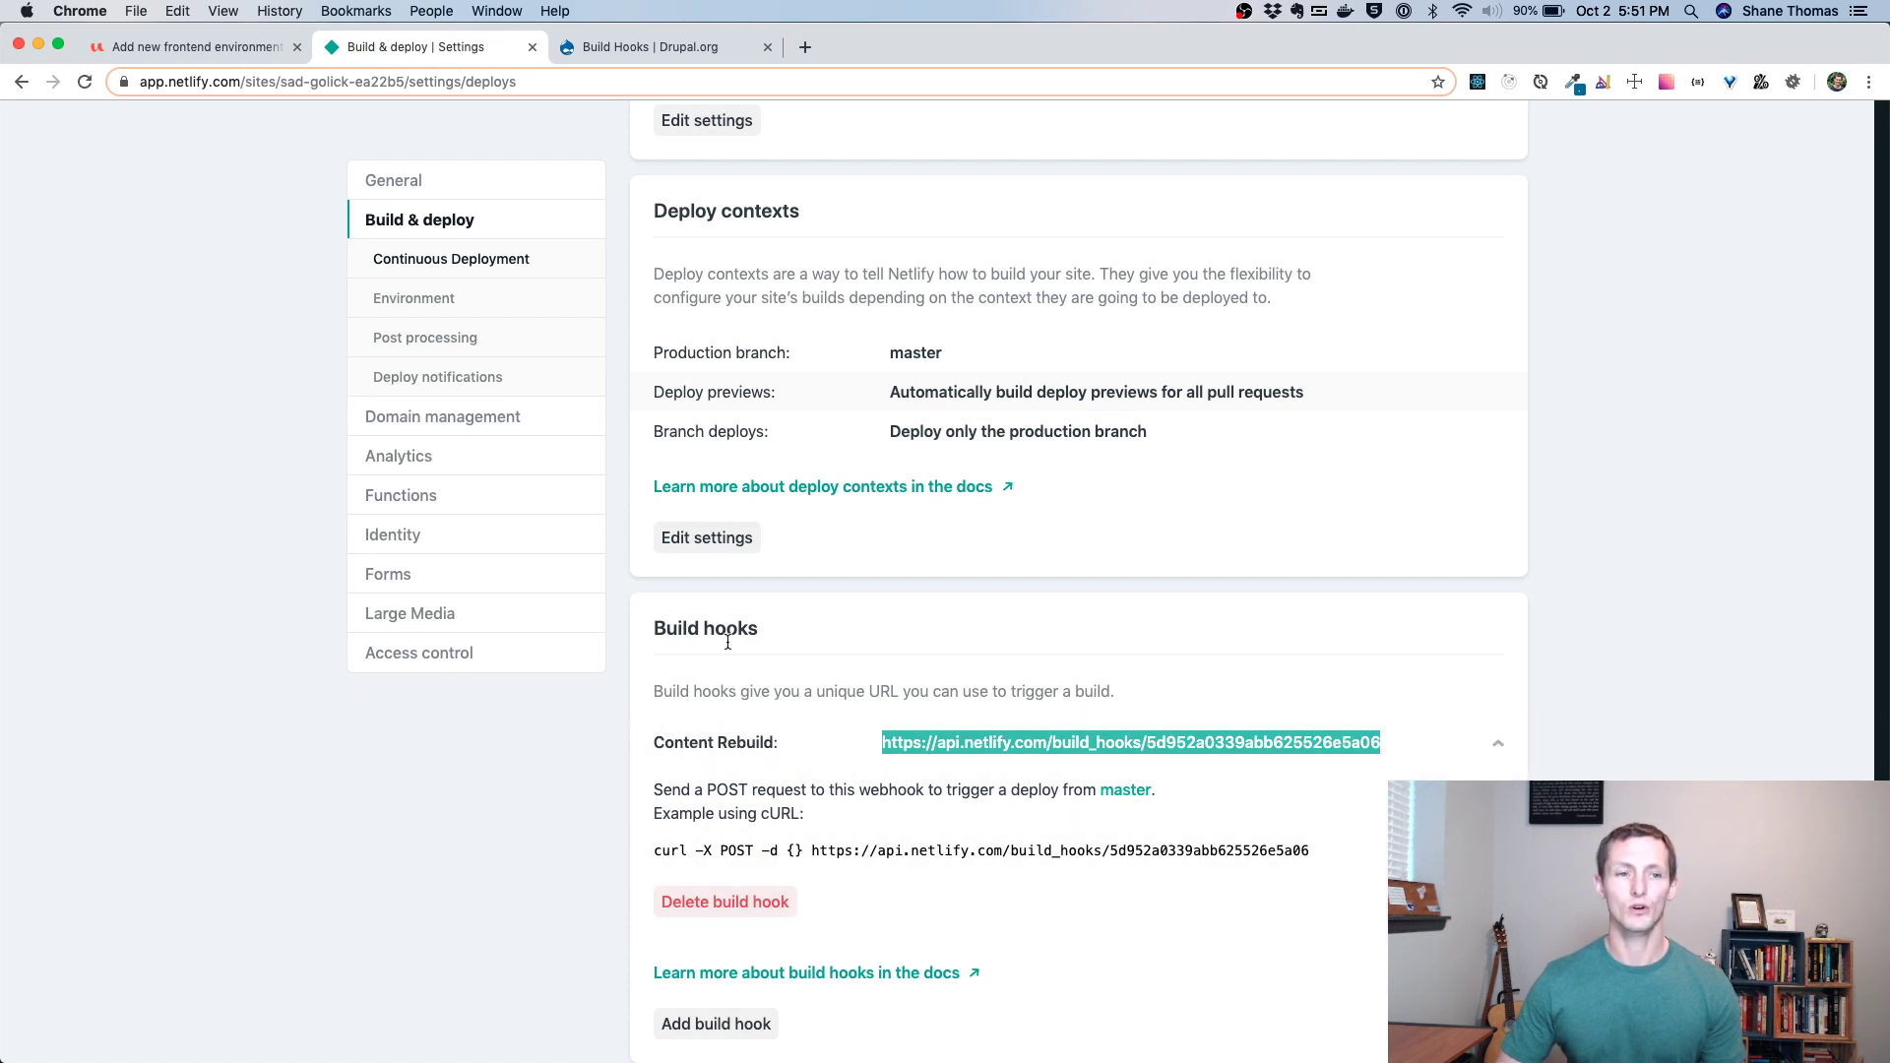
Paste the build hook URL into the Drupal form and set the Git branch to master
left_click(185, 51)
left_click(181, 682)
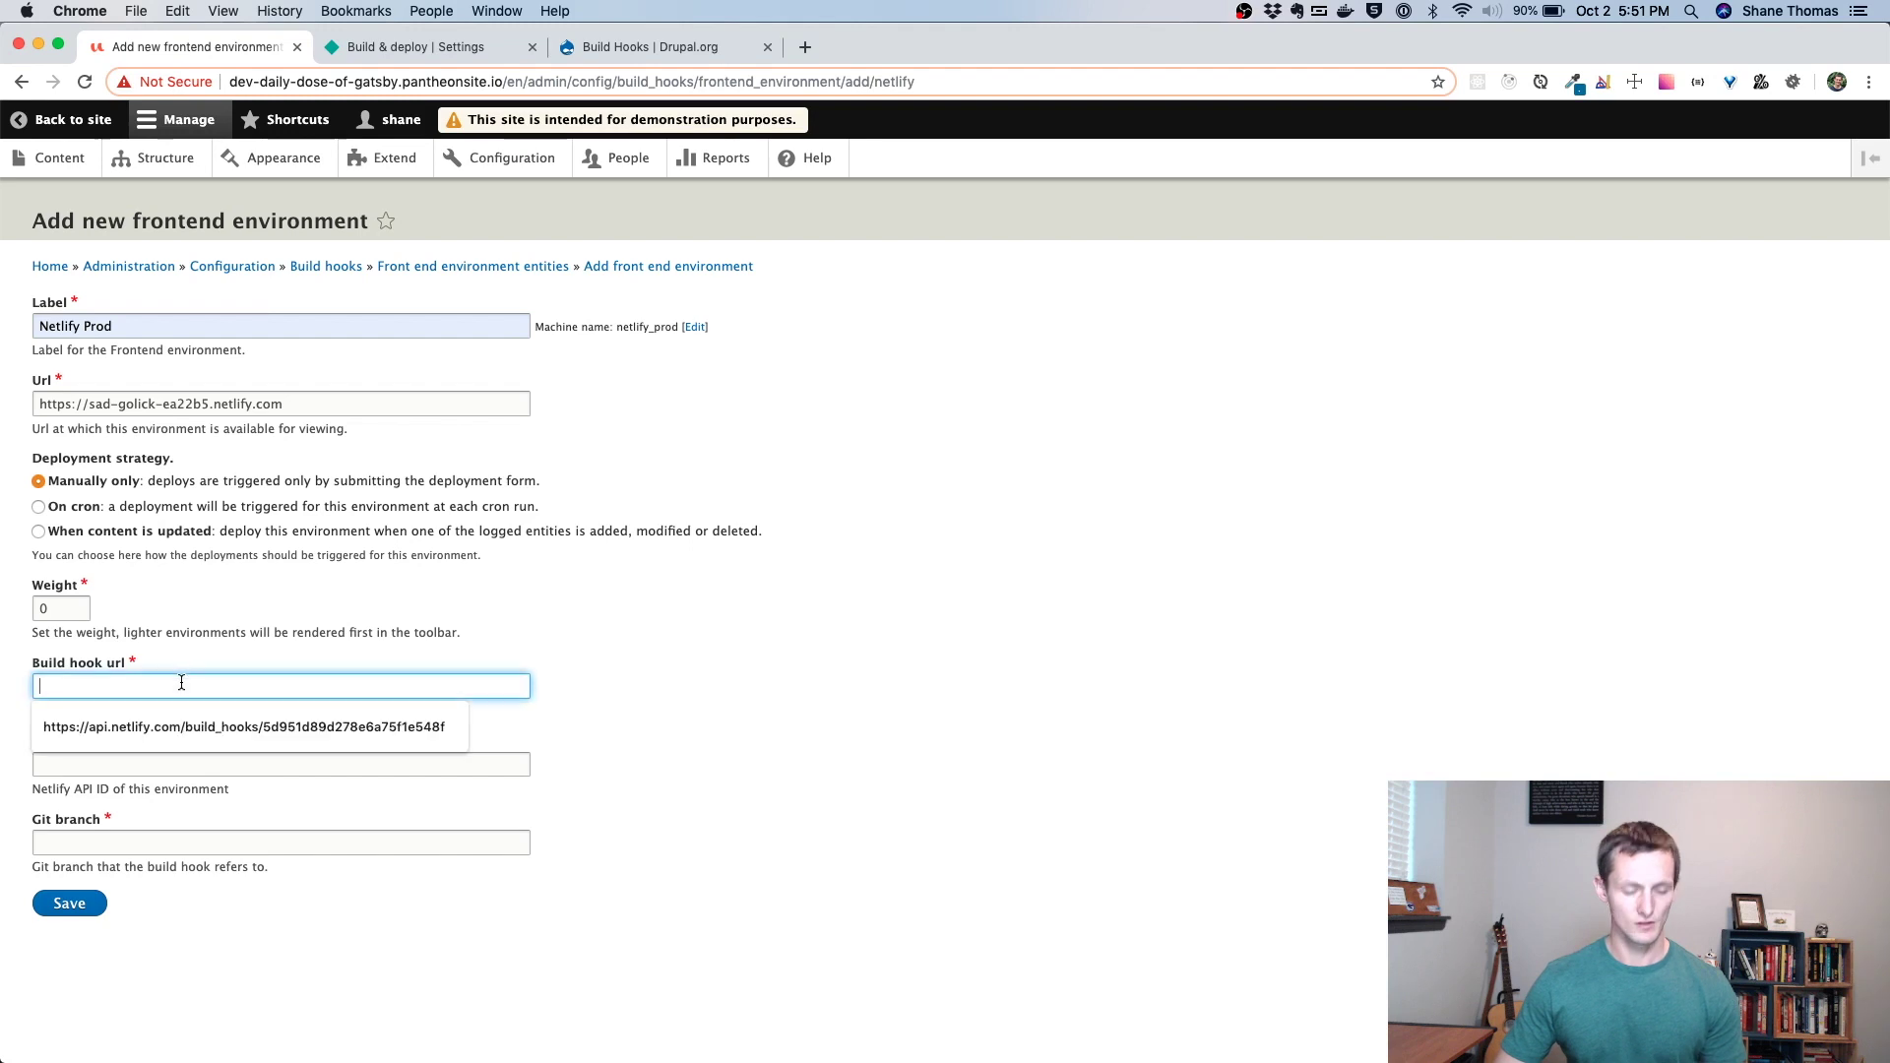
key("super+v")
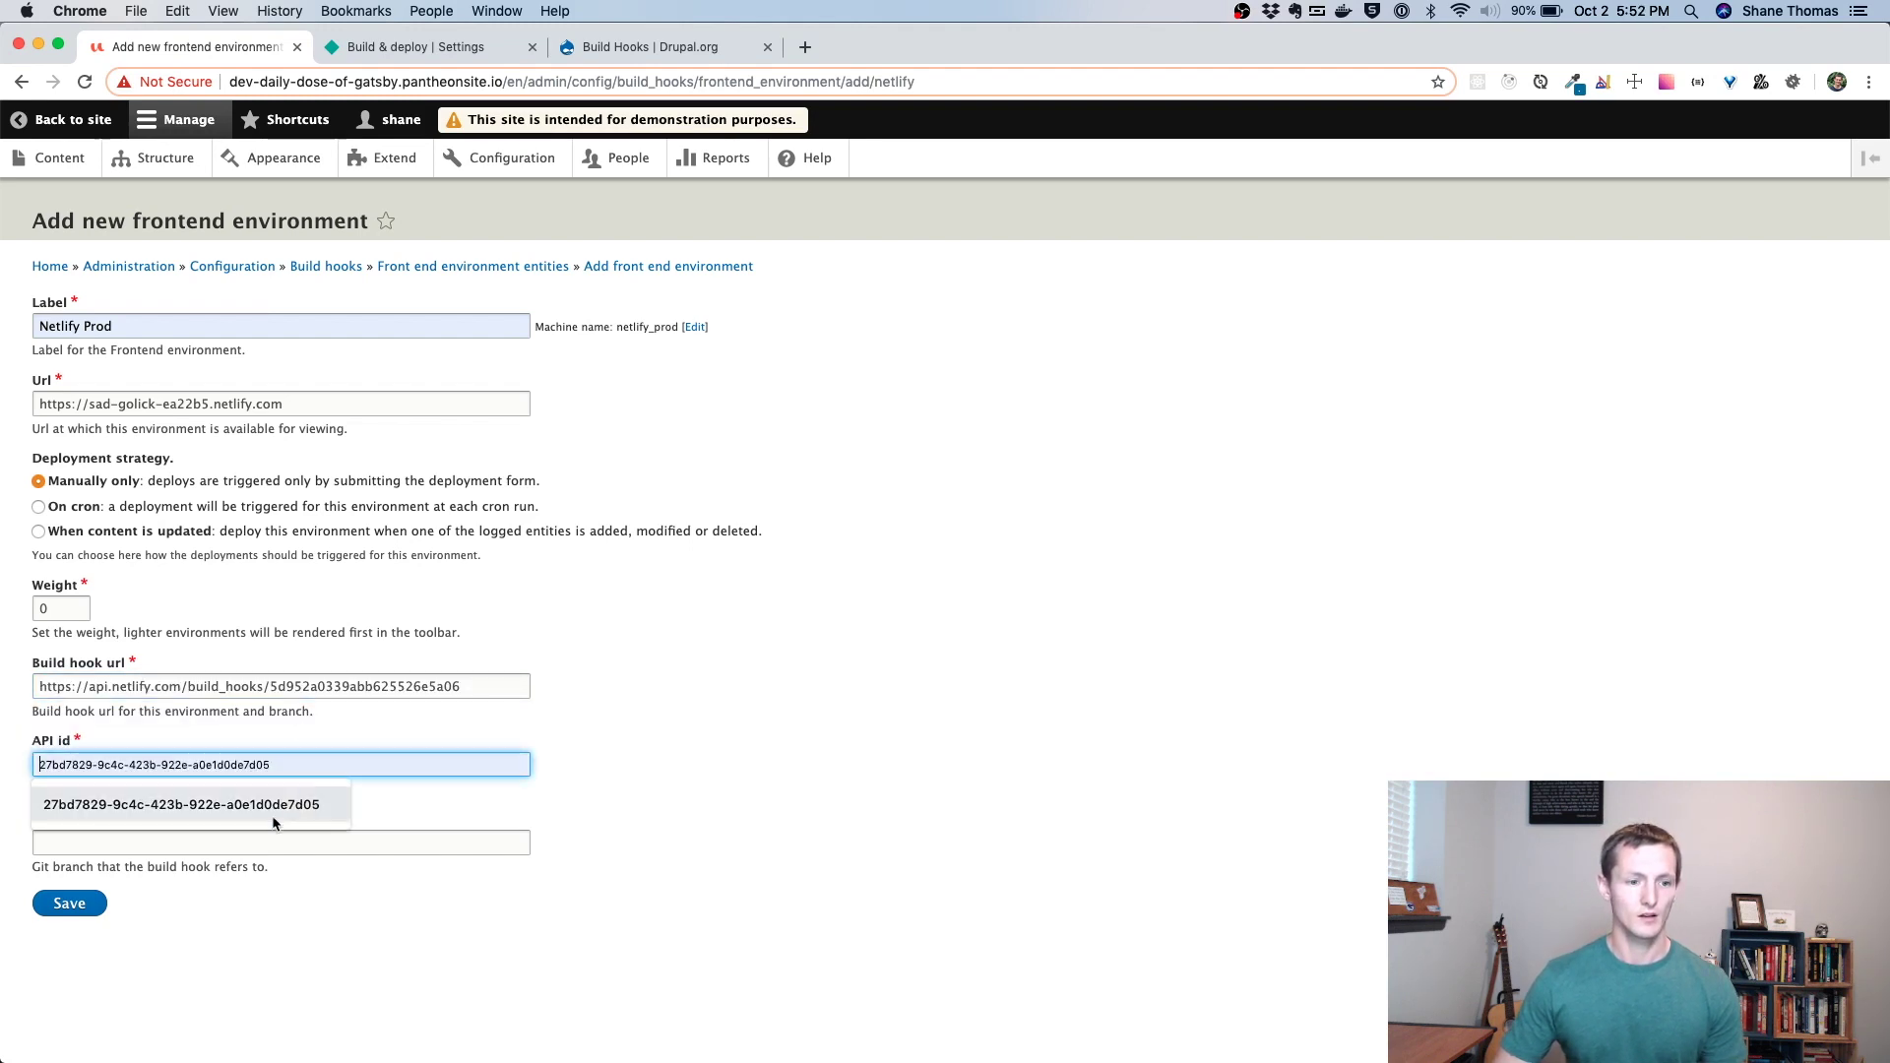
left_click(271, 839)
type("master")
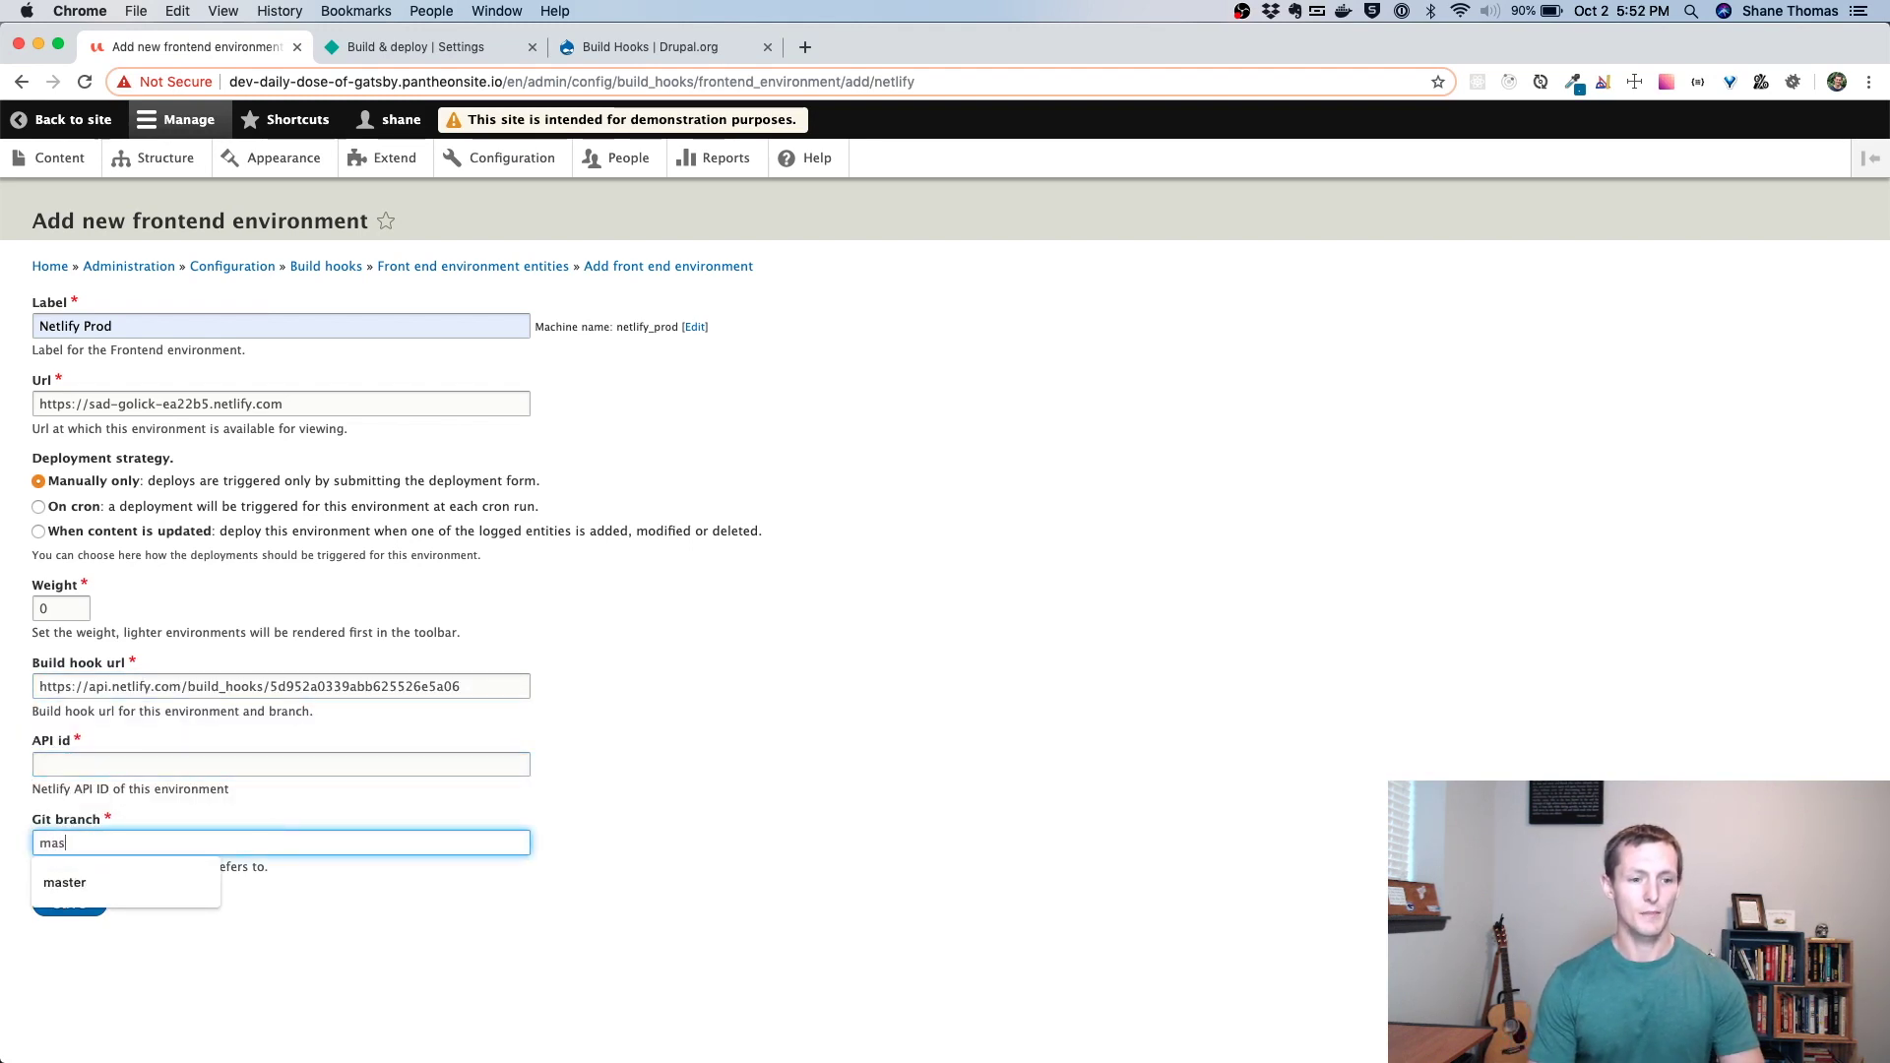
left_click(229, 822)
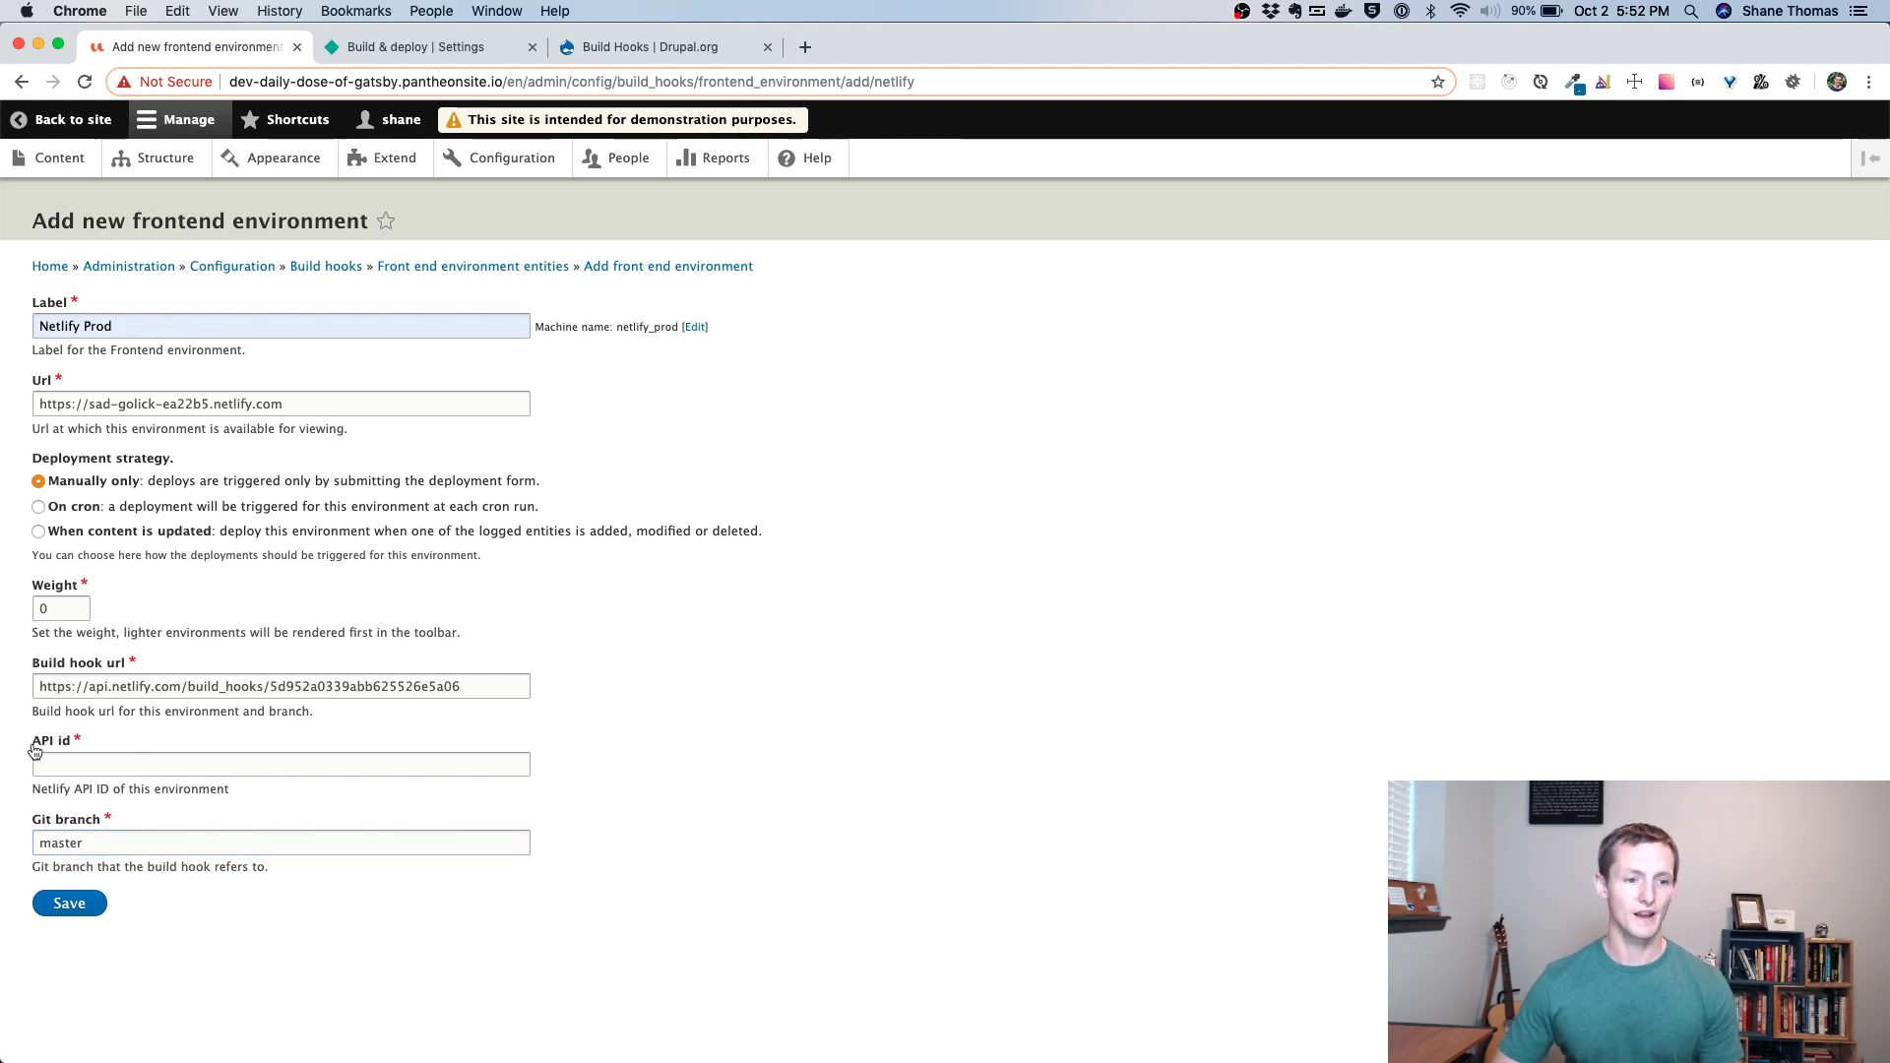
Copy the site's API ID from Netlify General settings into API id and save Netlify Prod
left_click(413, 47)
scroll(689, 414, "up", 1)
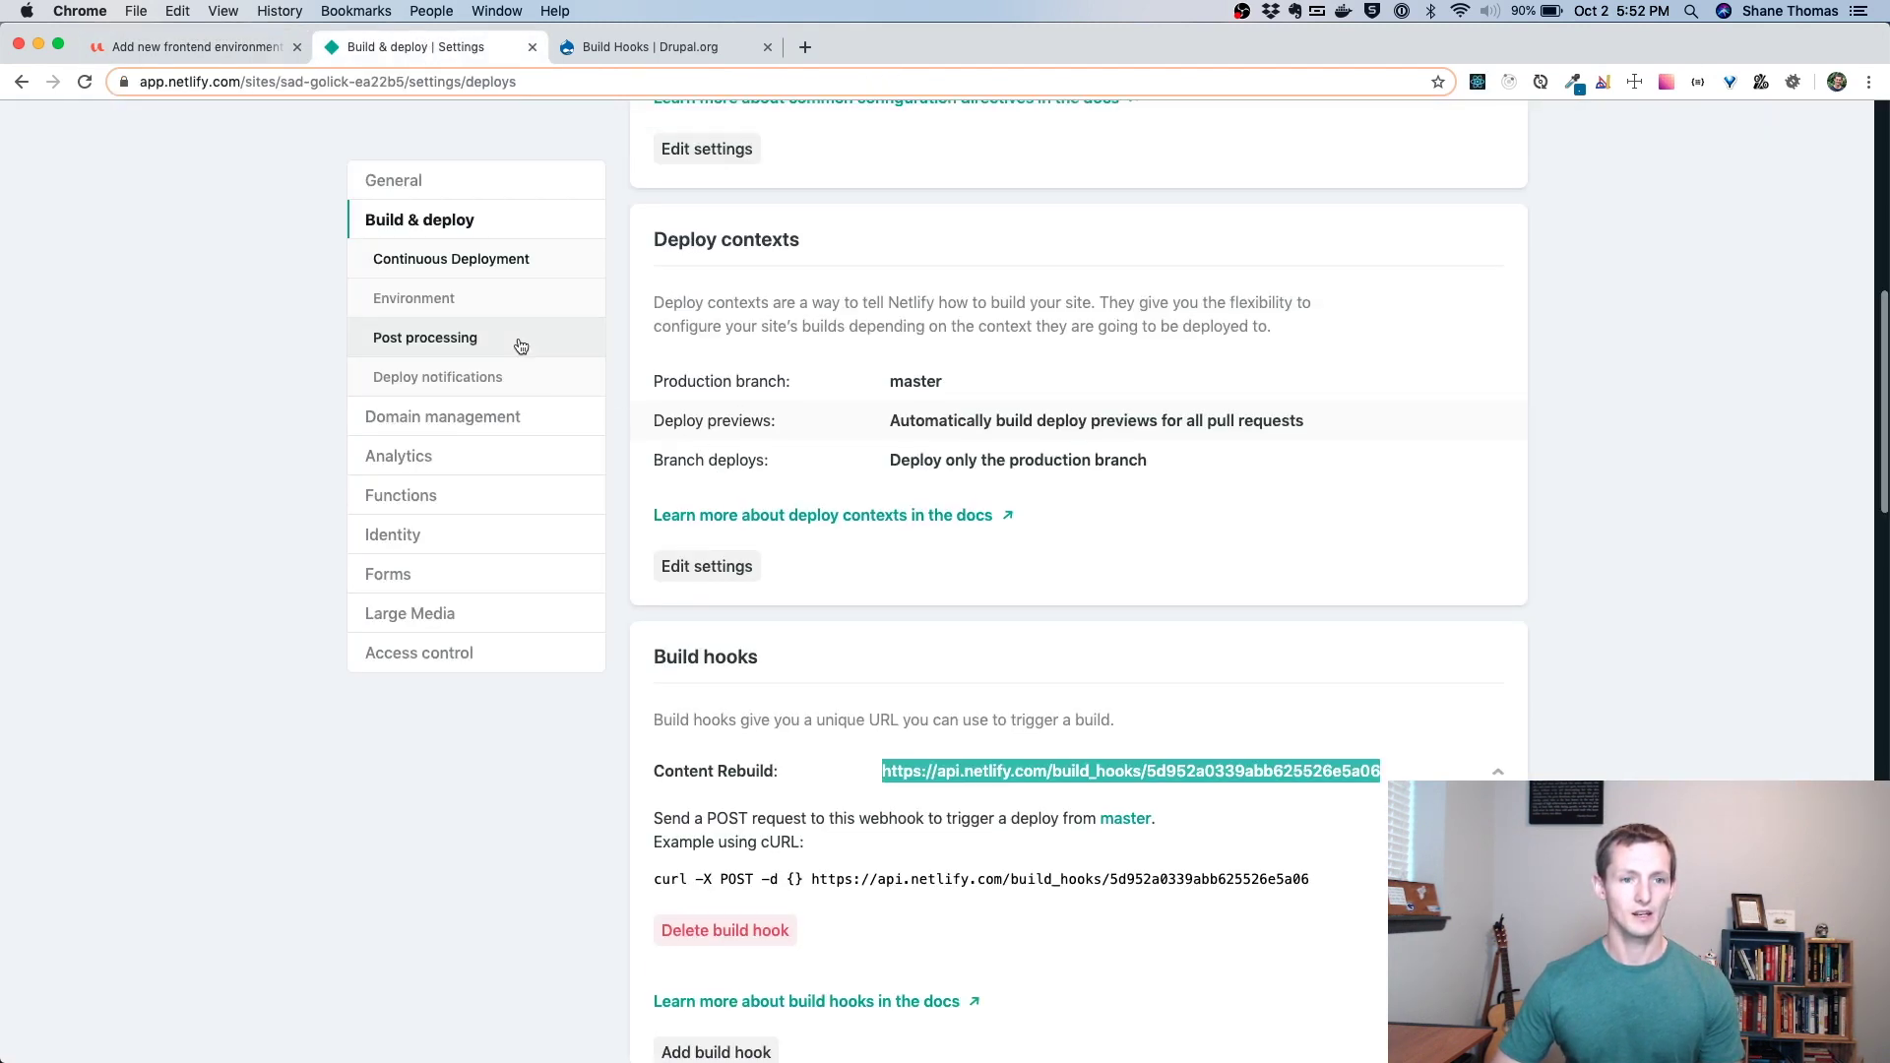
scroll(414, 227, "up", 1)
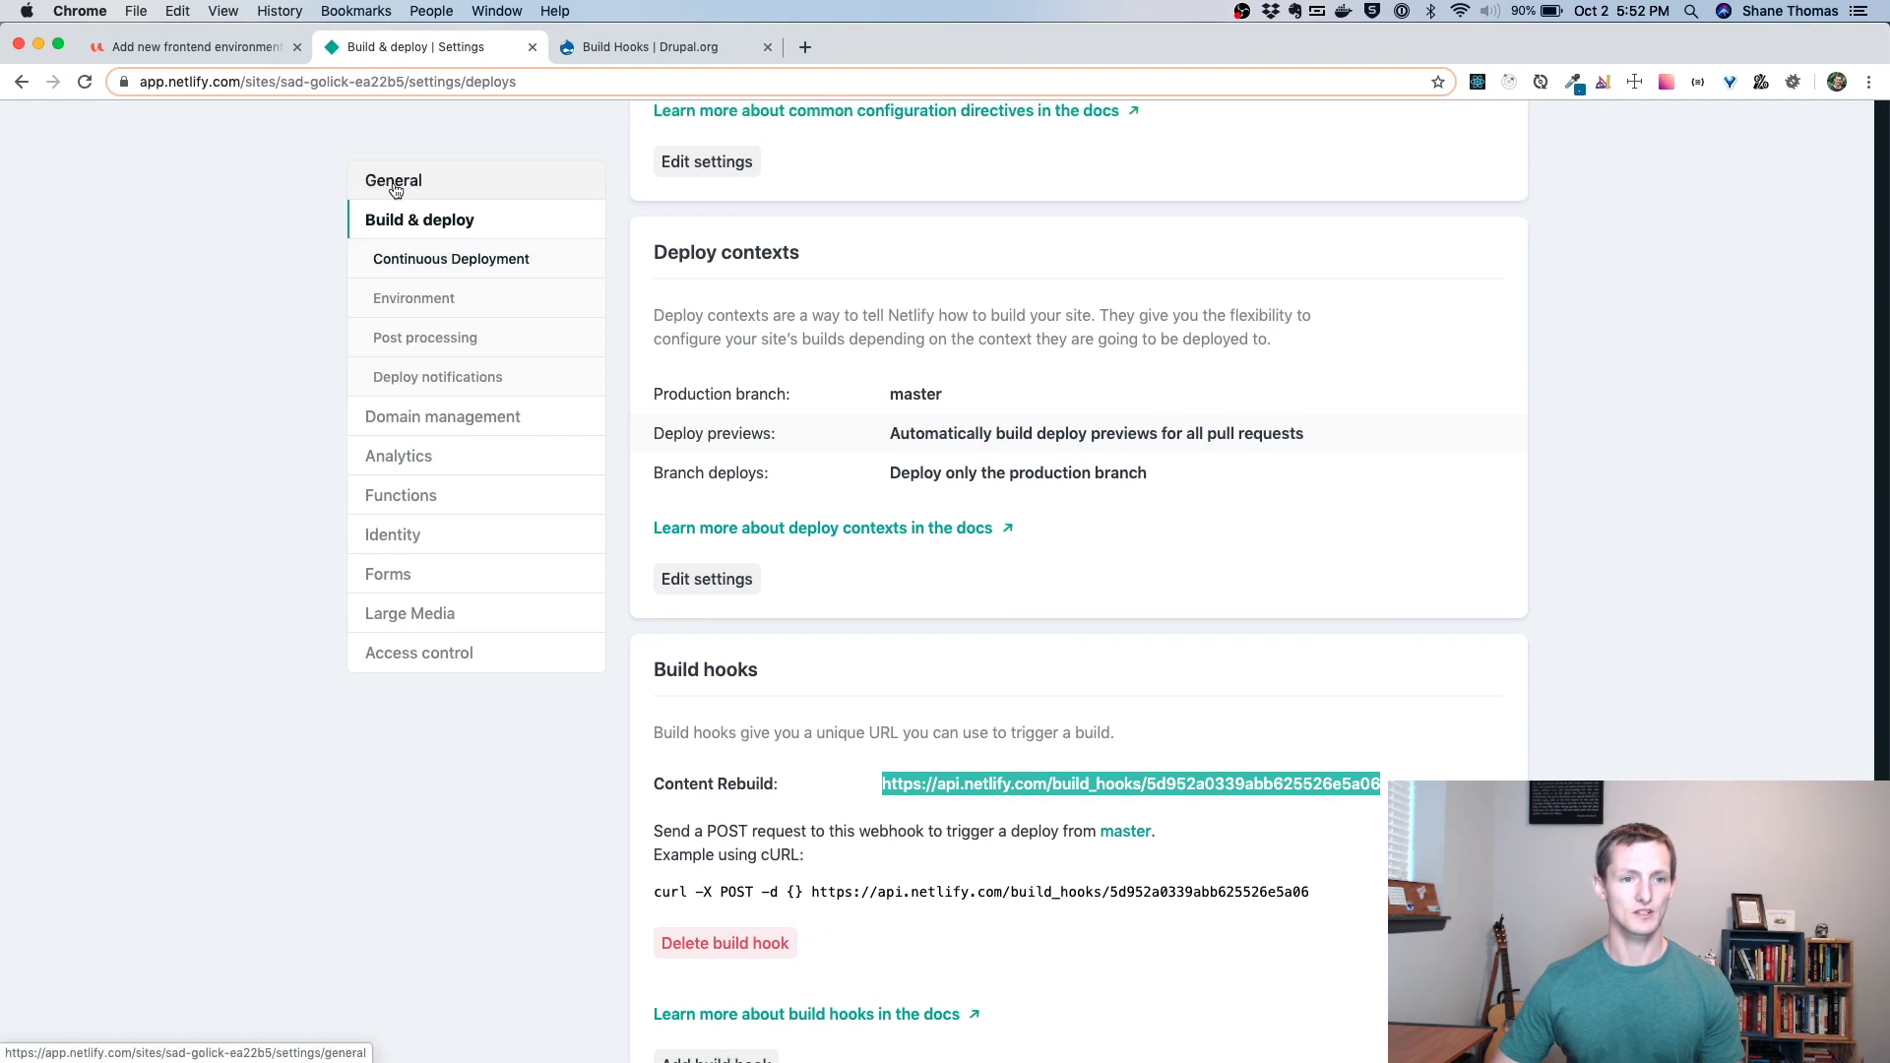
scroll(395, 189, "up", 2)
left_click(393, 185)
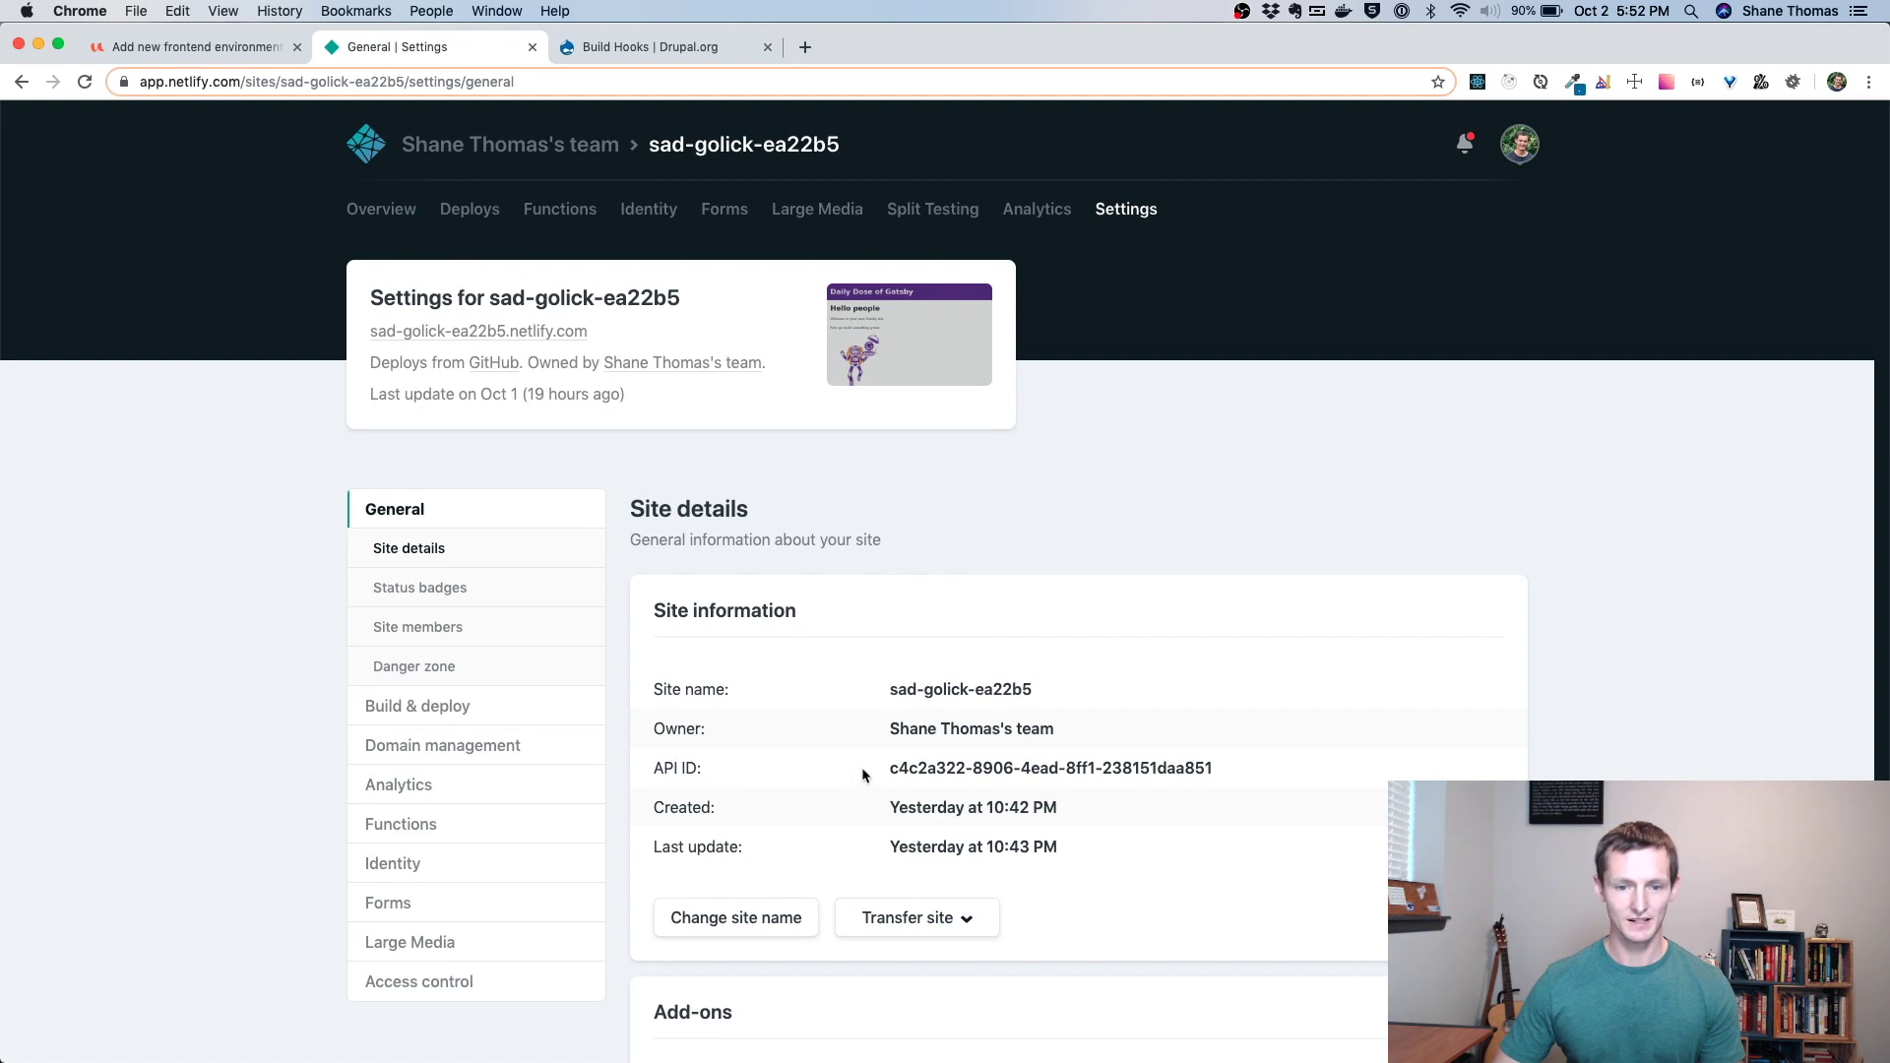
left_click_drag(894, 767, 1209, 767)
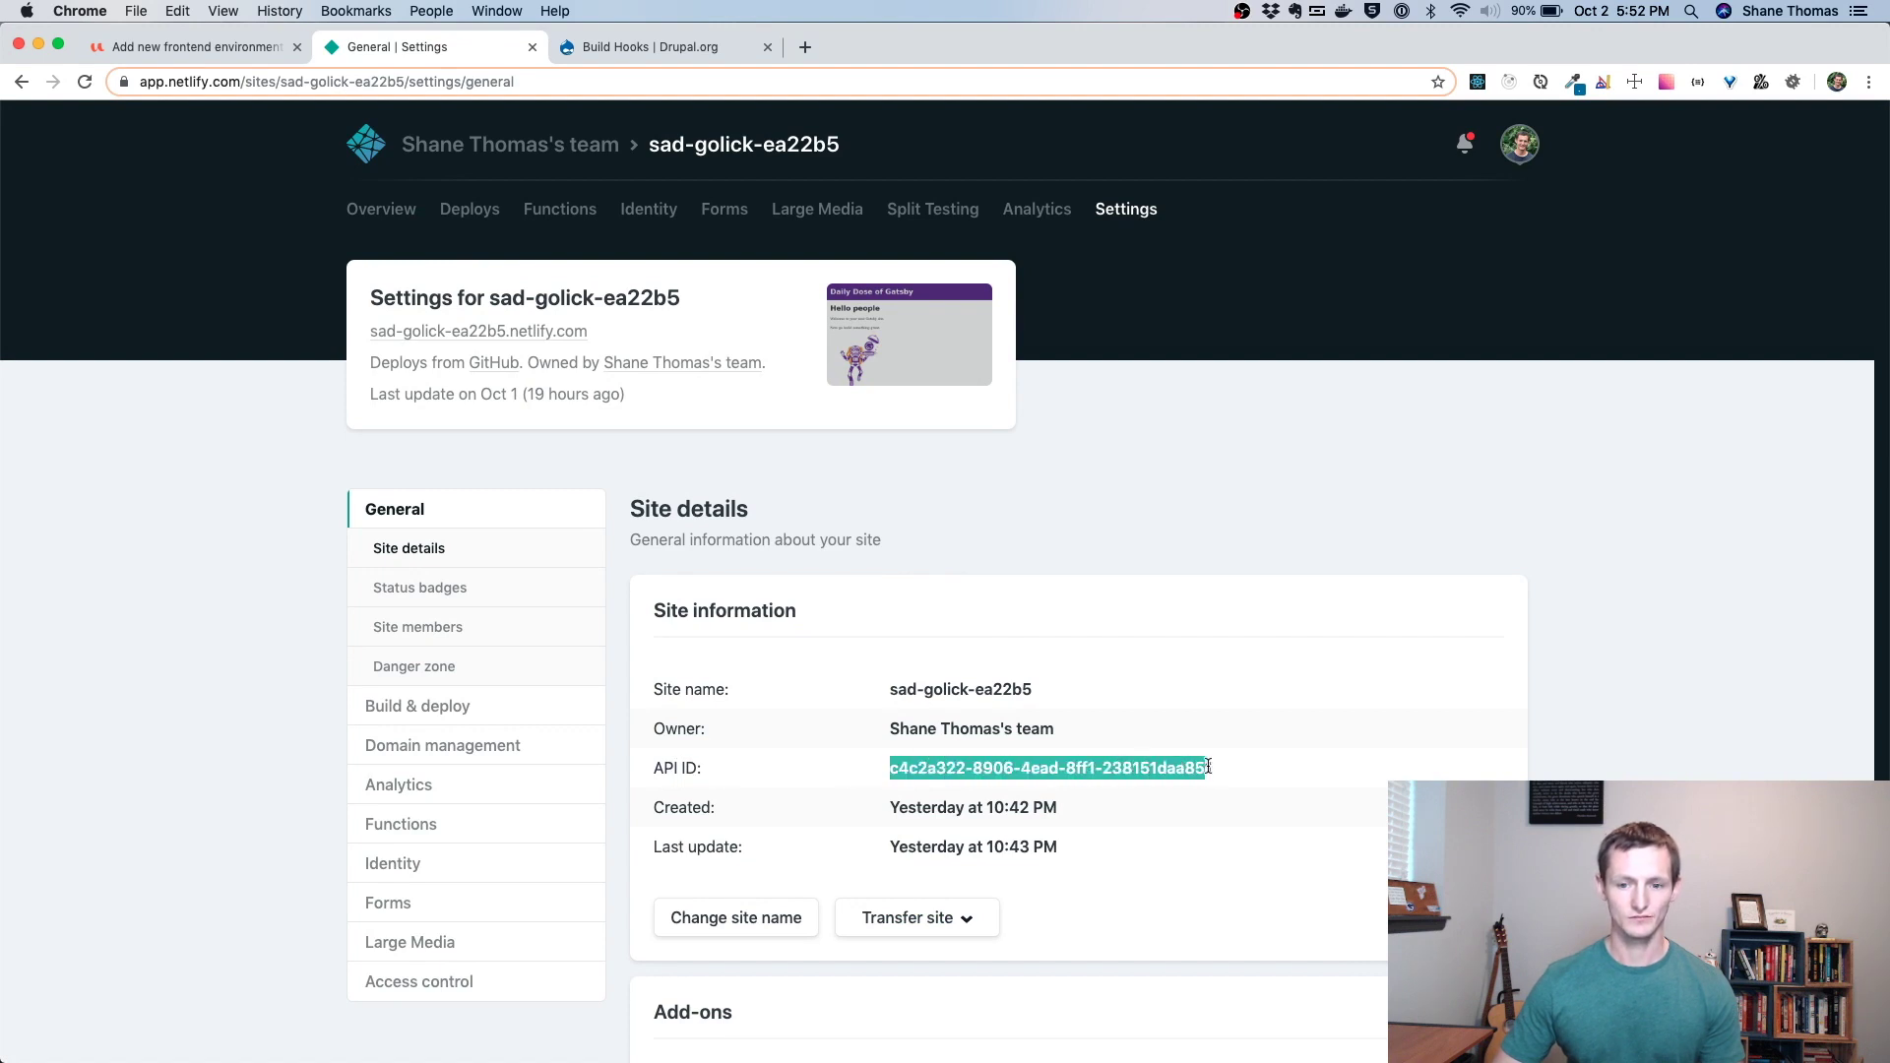
left_click(187, 46)
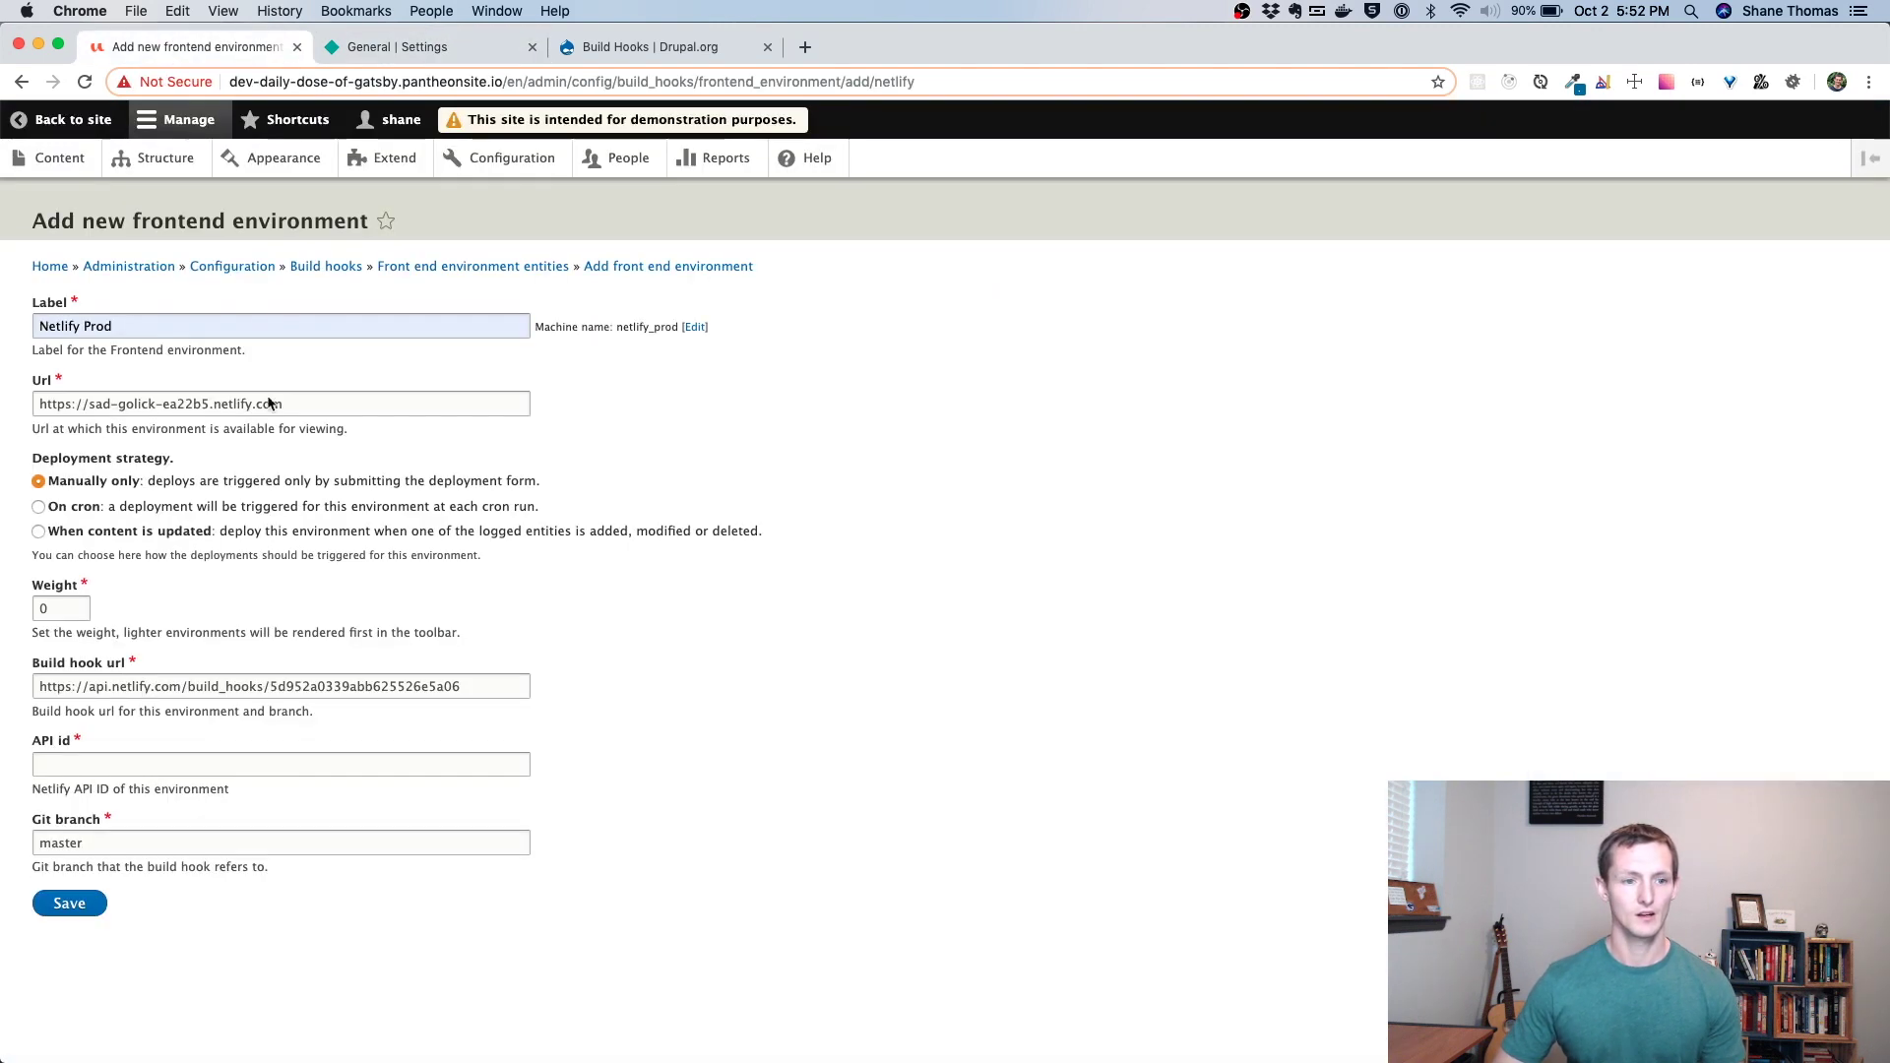
left_click(172, 761)
type("c4c2a322-8906-4ead-8ff1-238151daa851")
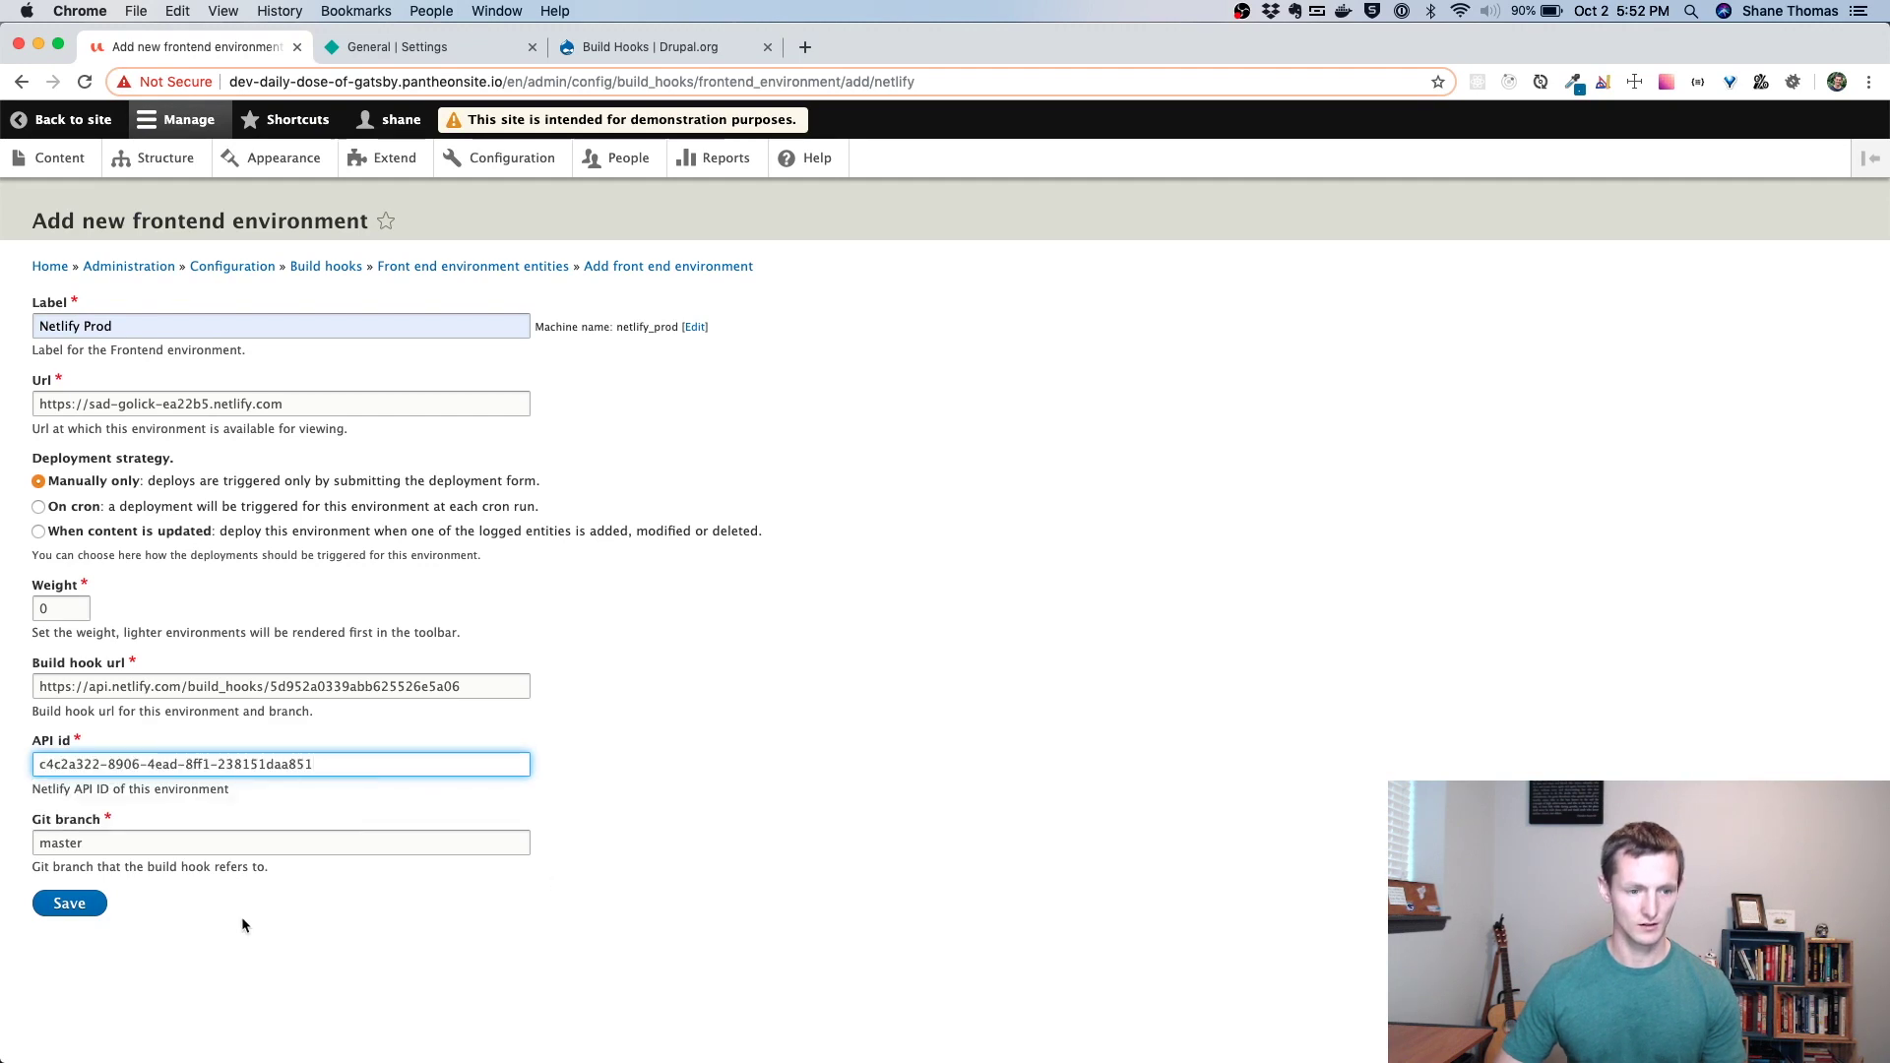
left_click(79, 904)
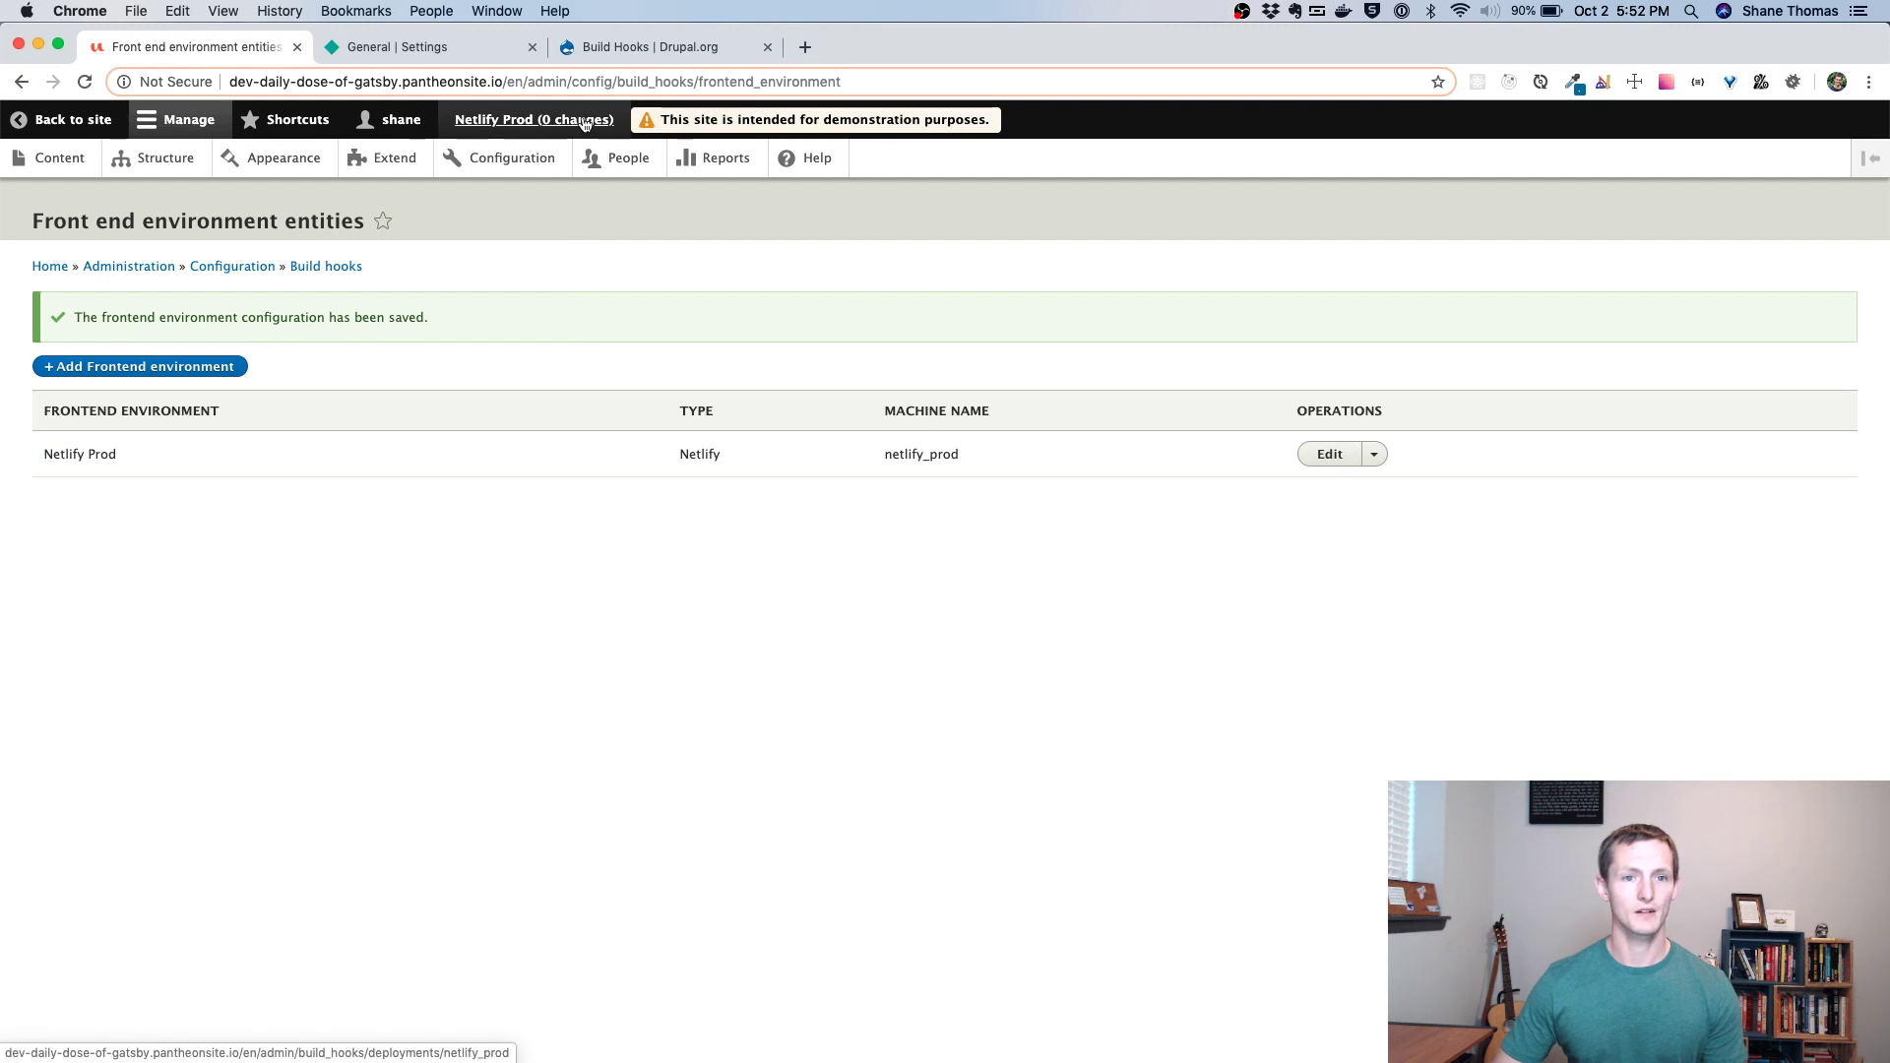
left_click(52, 172)
Change 'fruit' to 'vegetables' in the first article's title and save the article
scroll(984, 621, "down", 2)
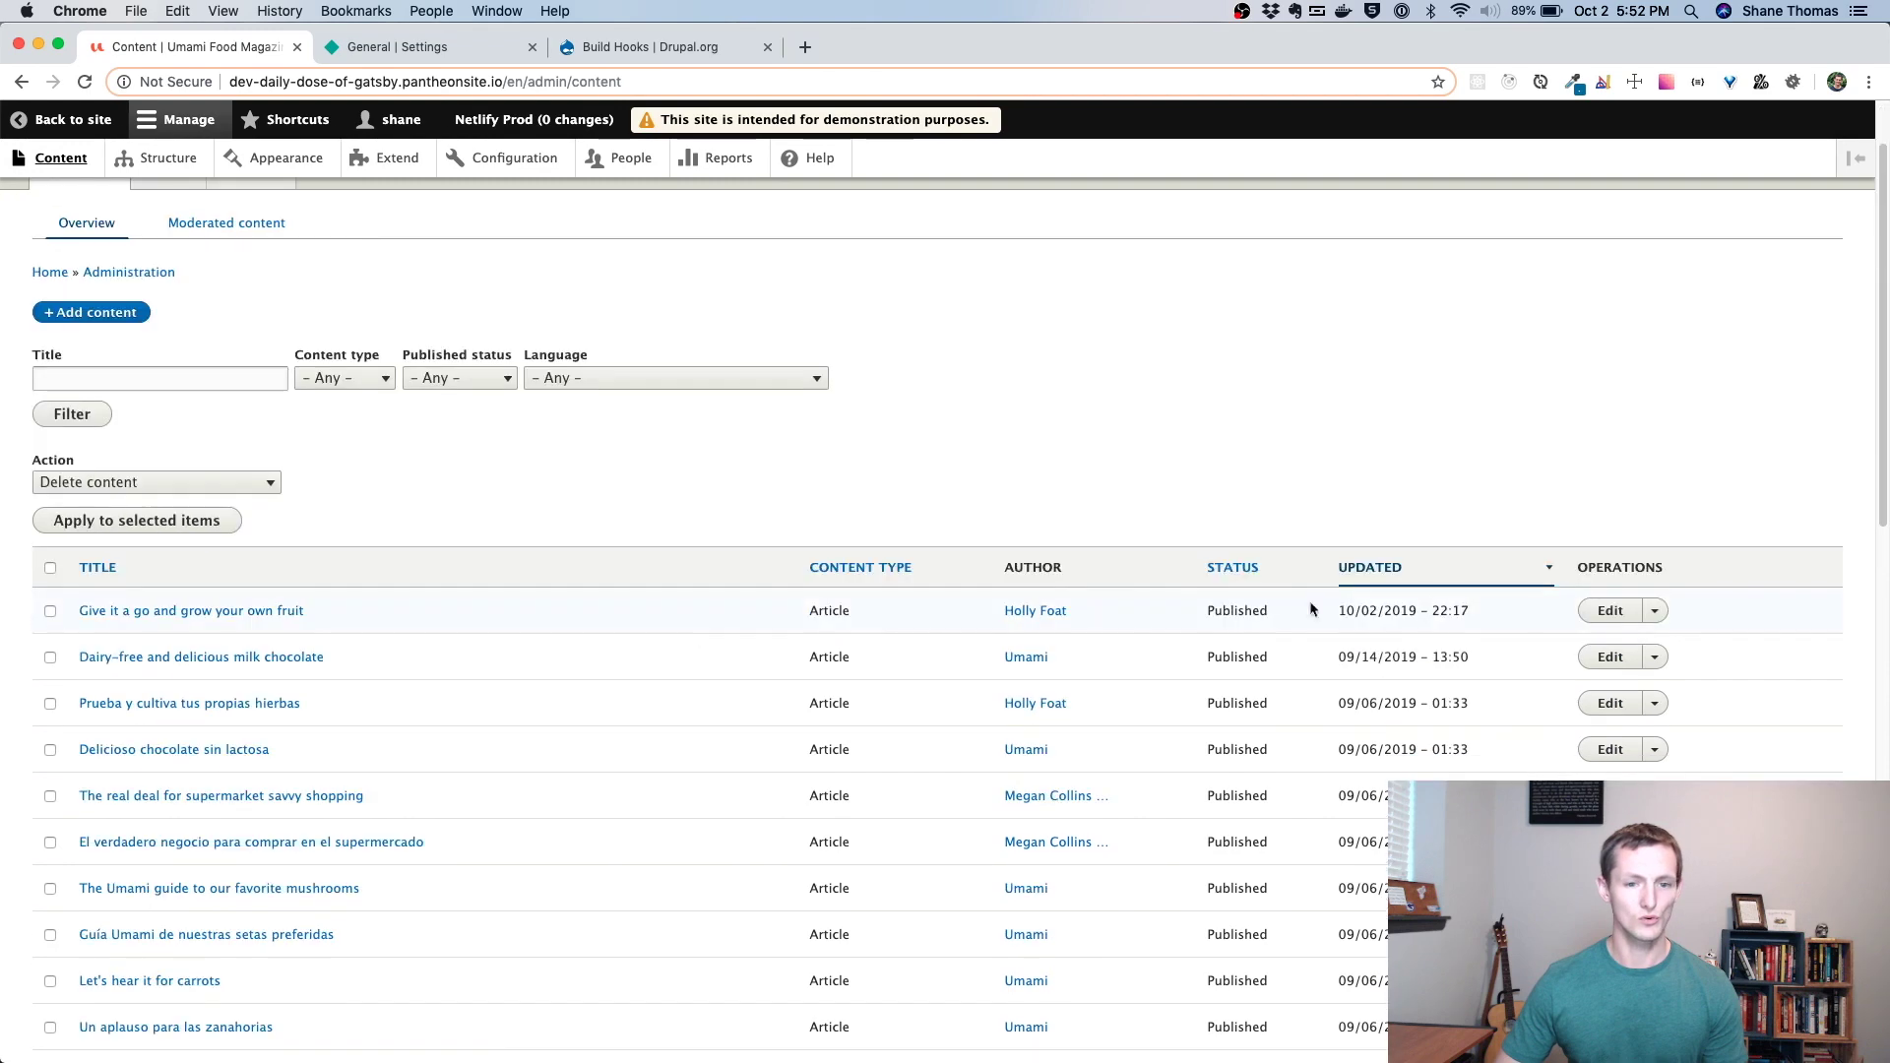
left_click(1617, 617)
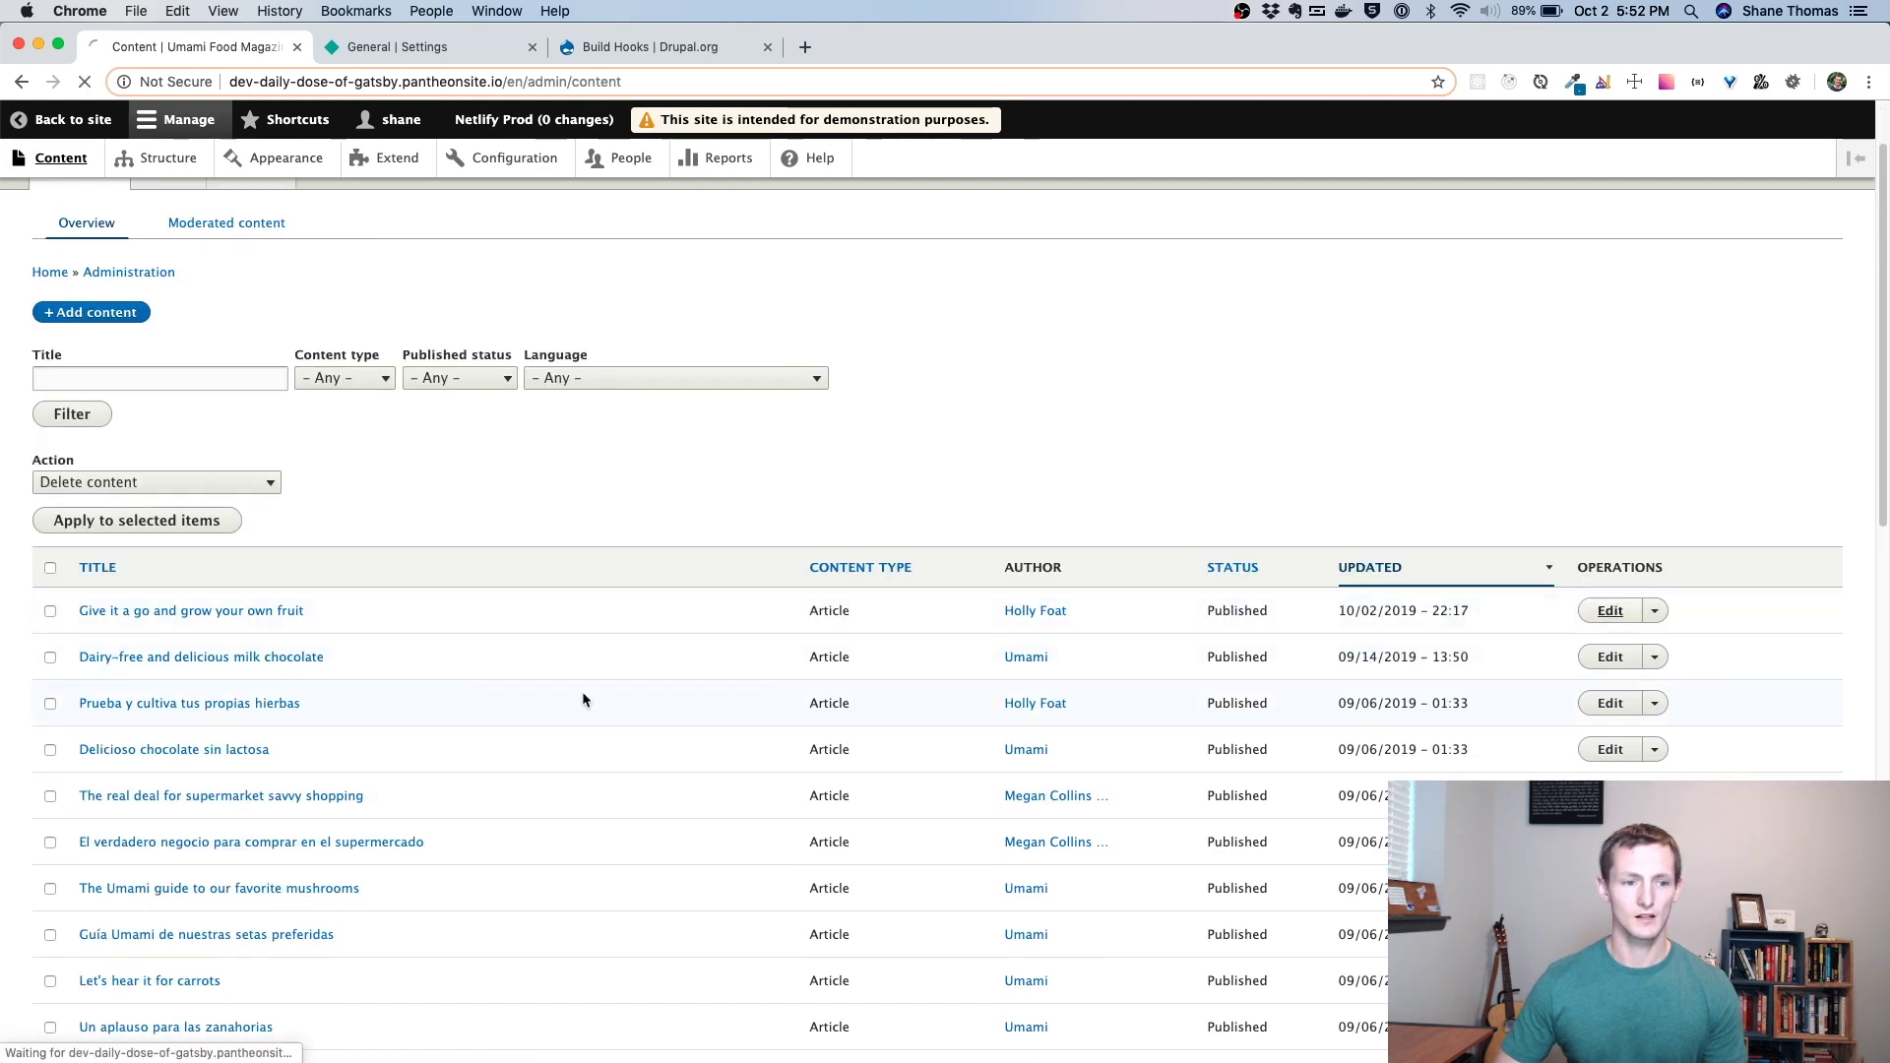
double_click(250, 376)
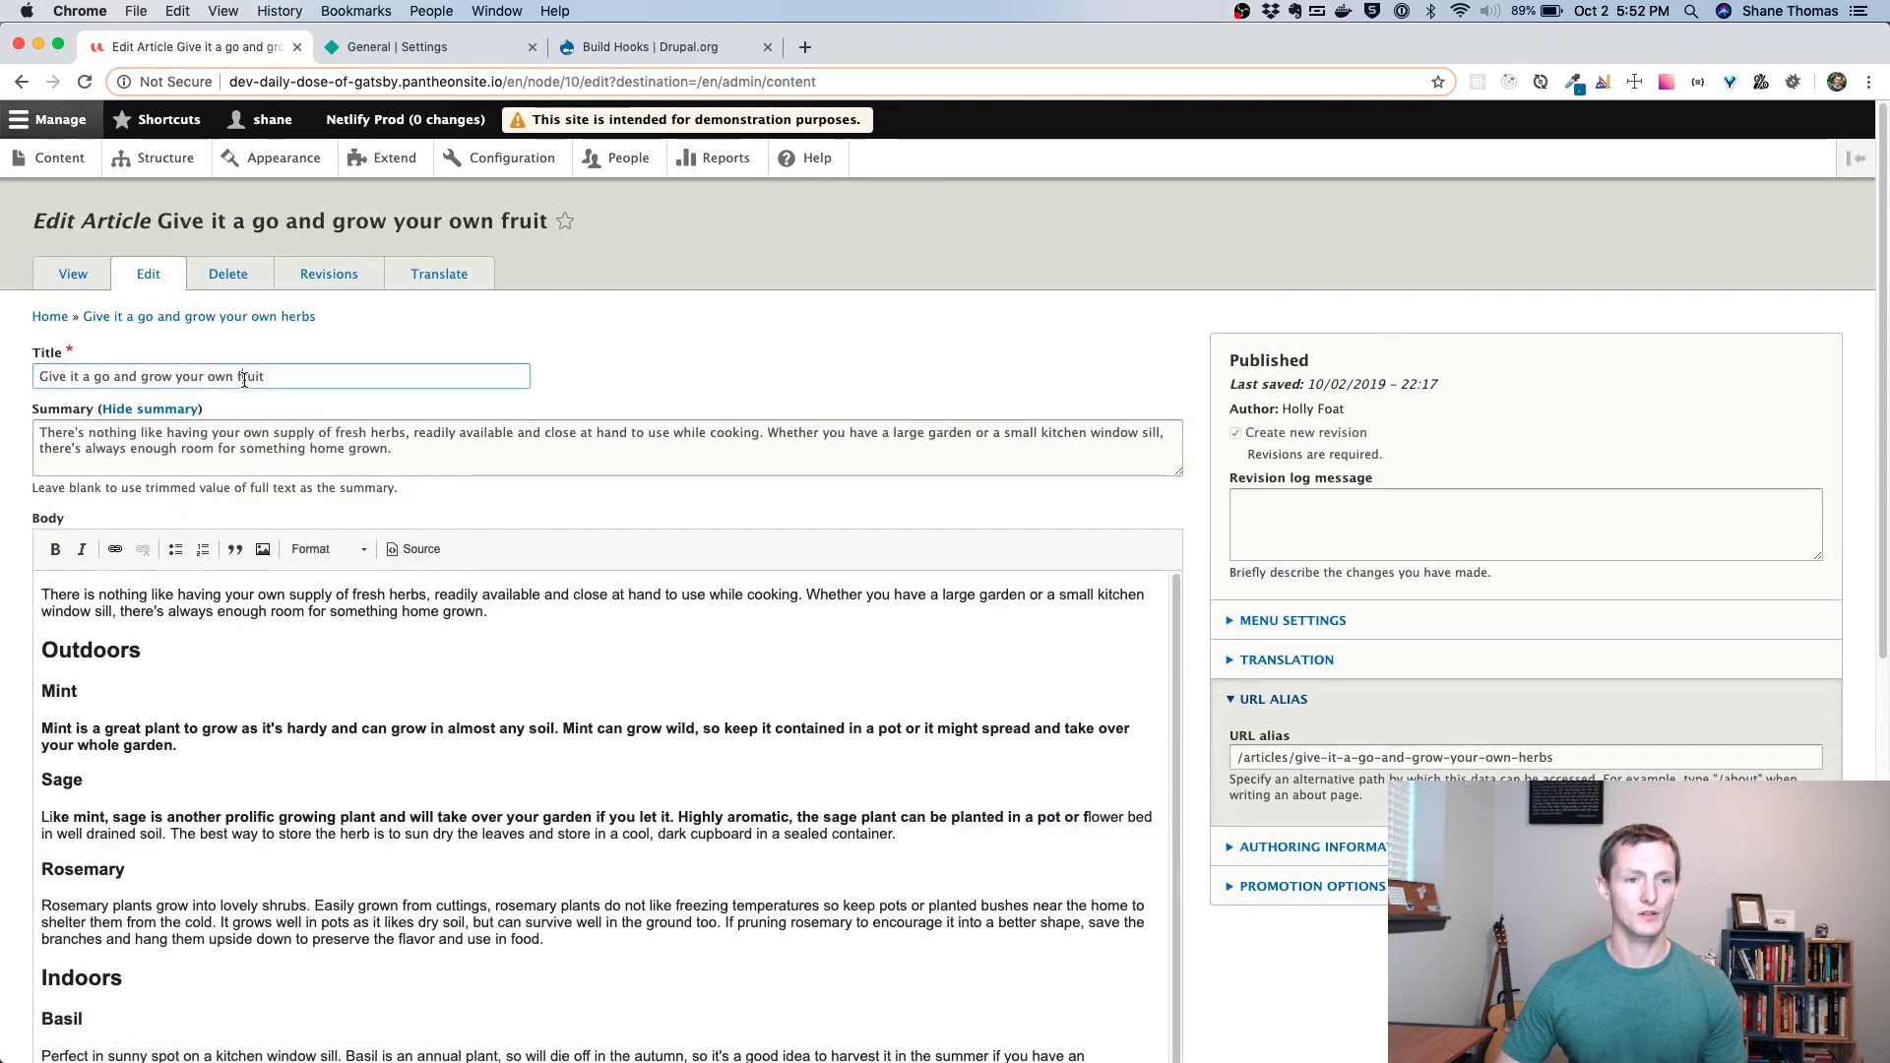
type("veg")
key("Down")
key("Return")
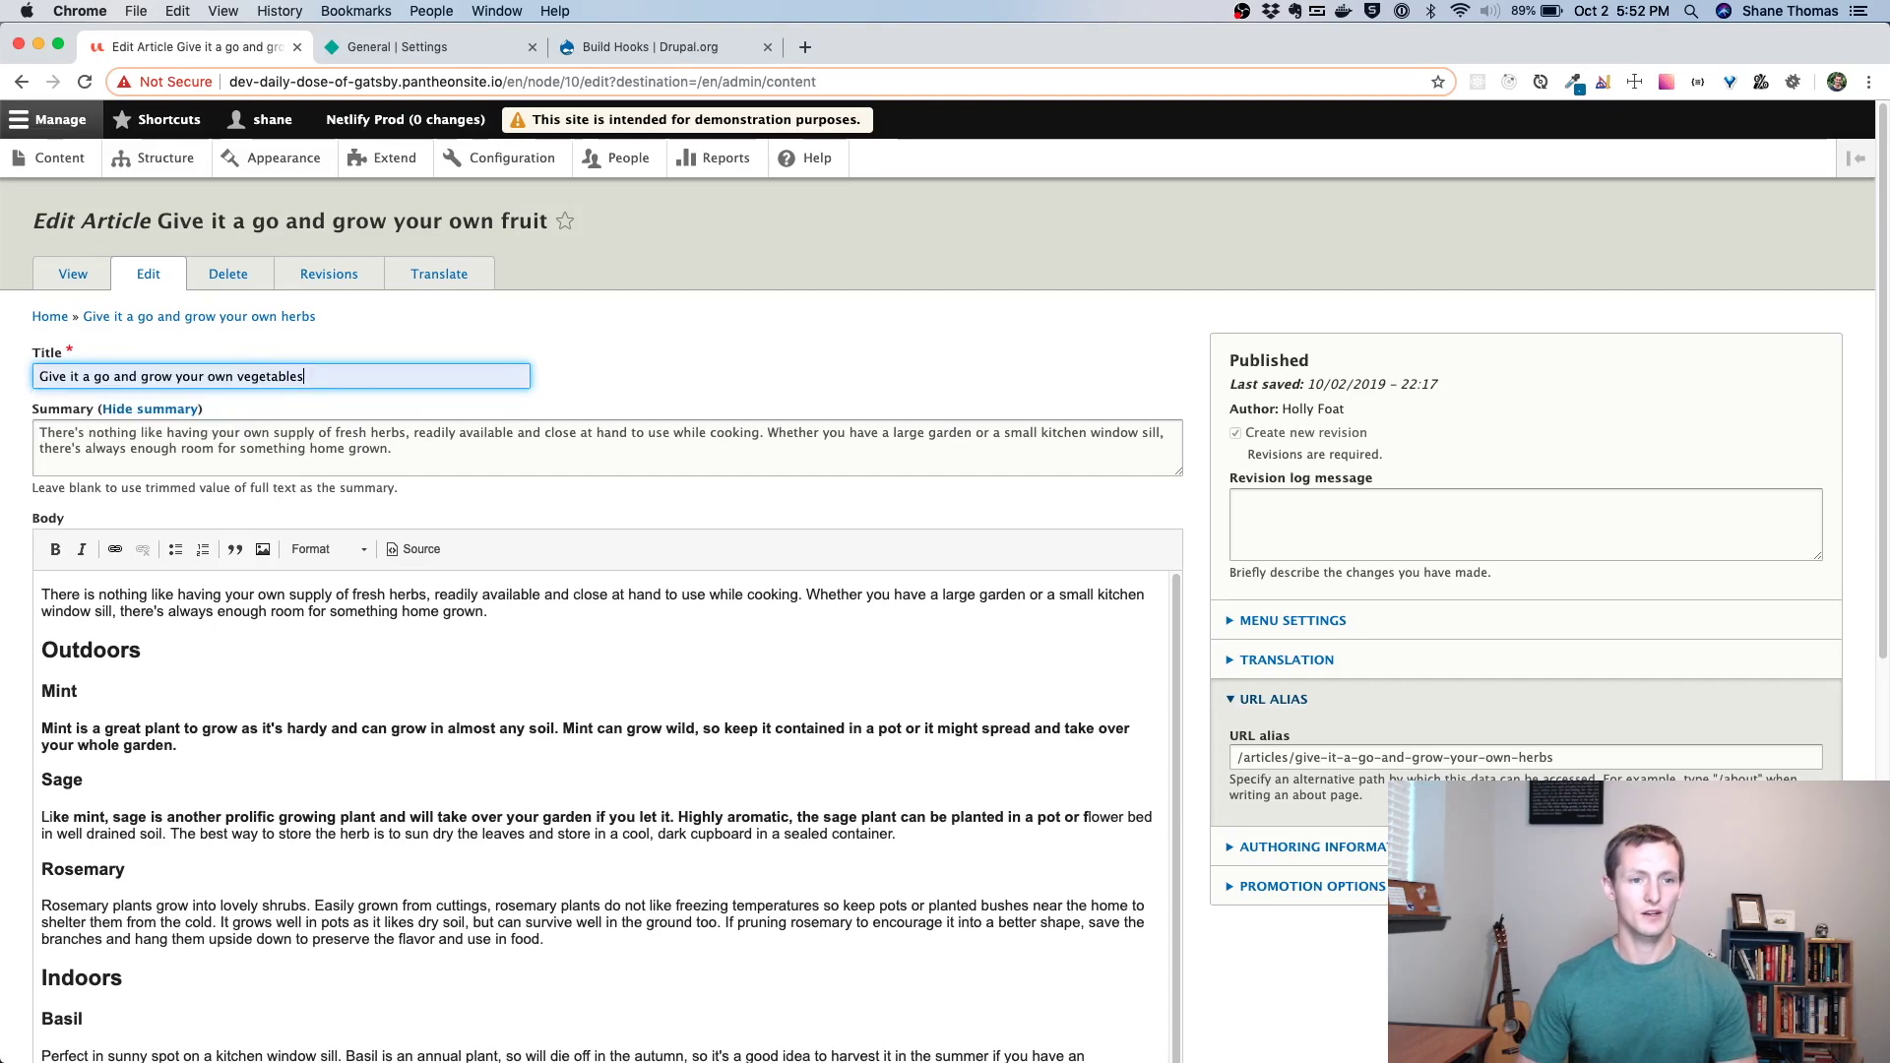
scroll(182, 717, "down", 2)
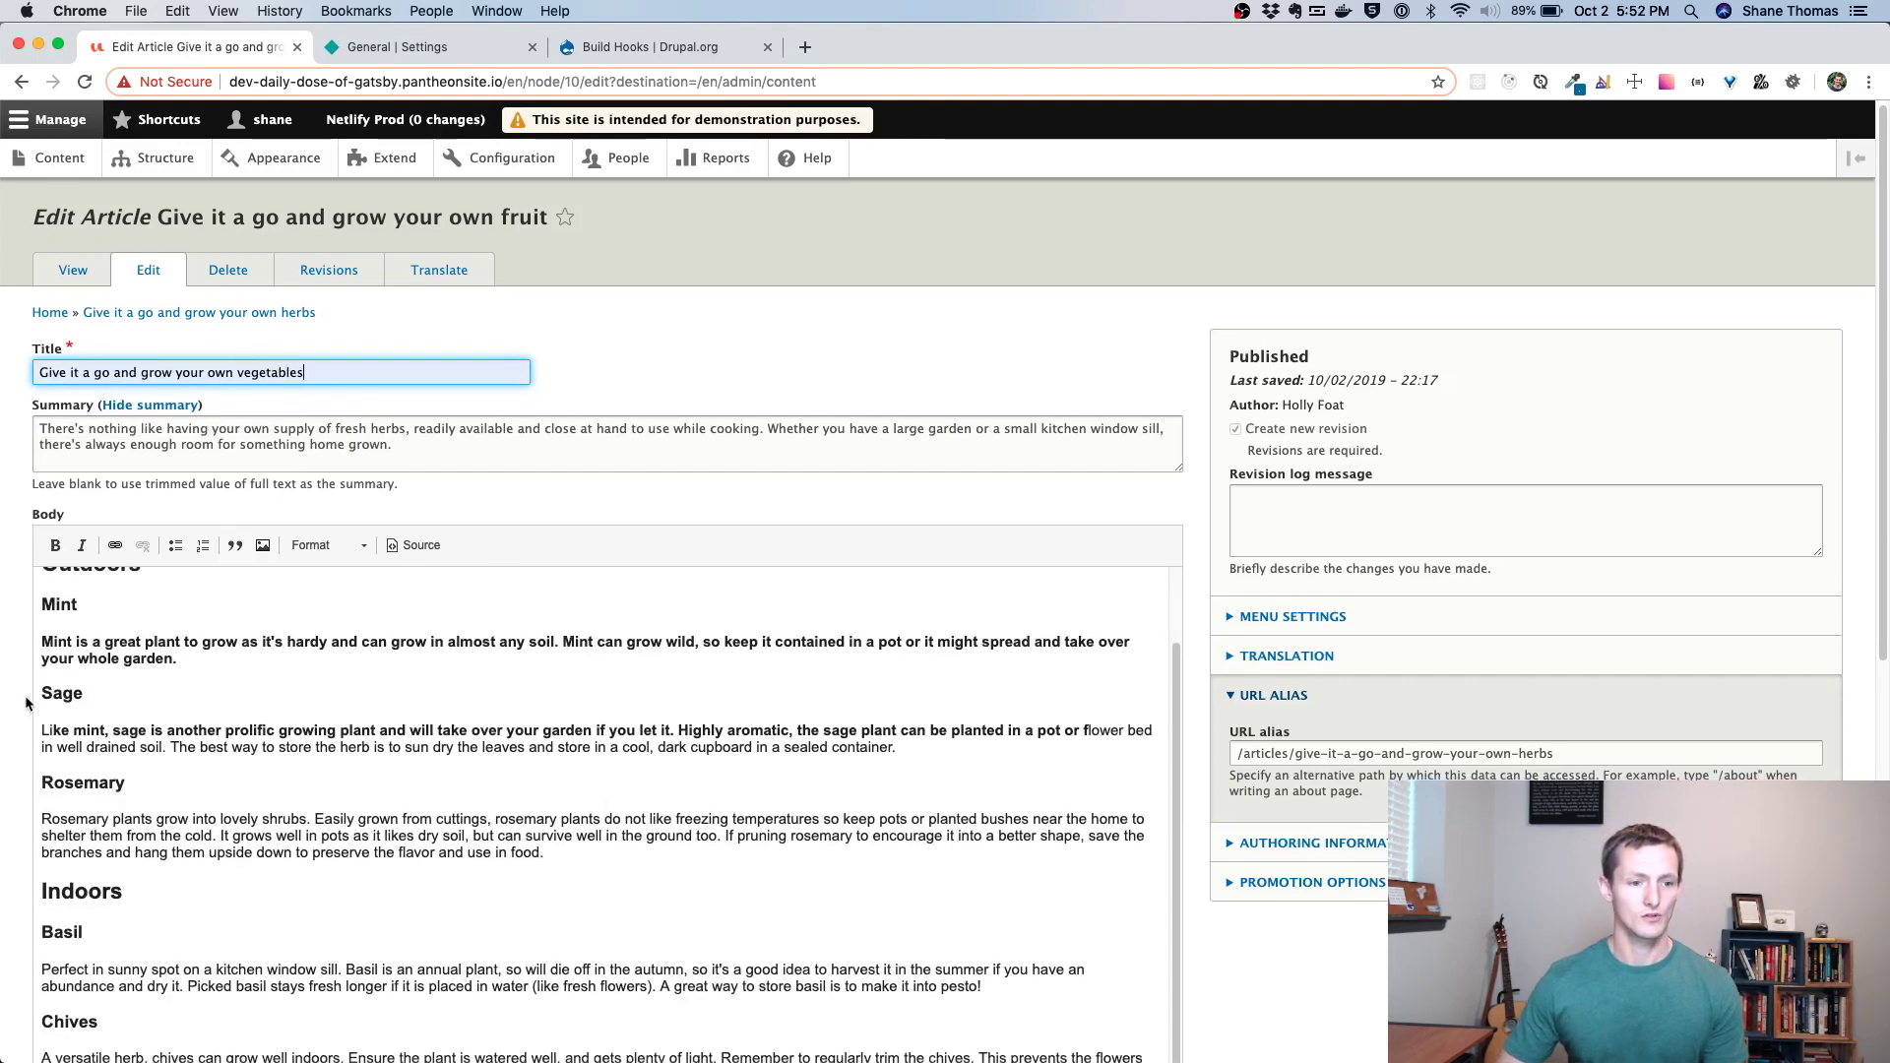
scroll(27, 702, "down", 5)
scroll(287, 237, "up", 3)
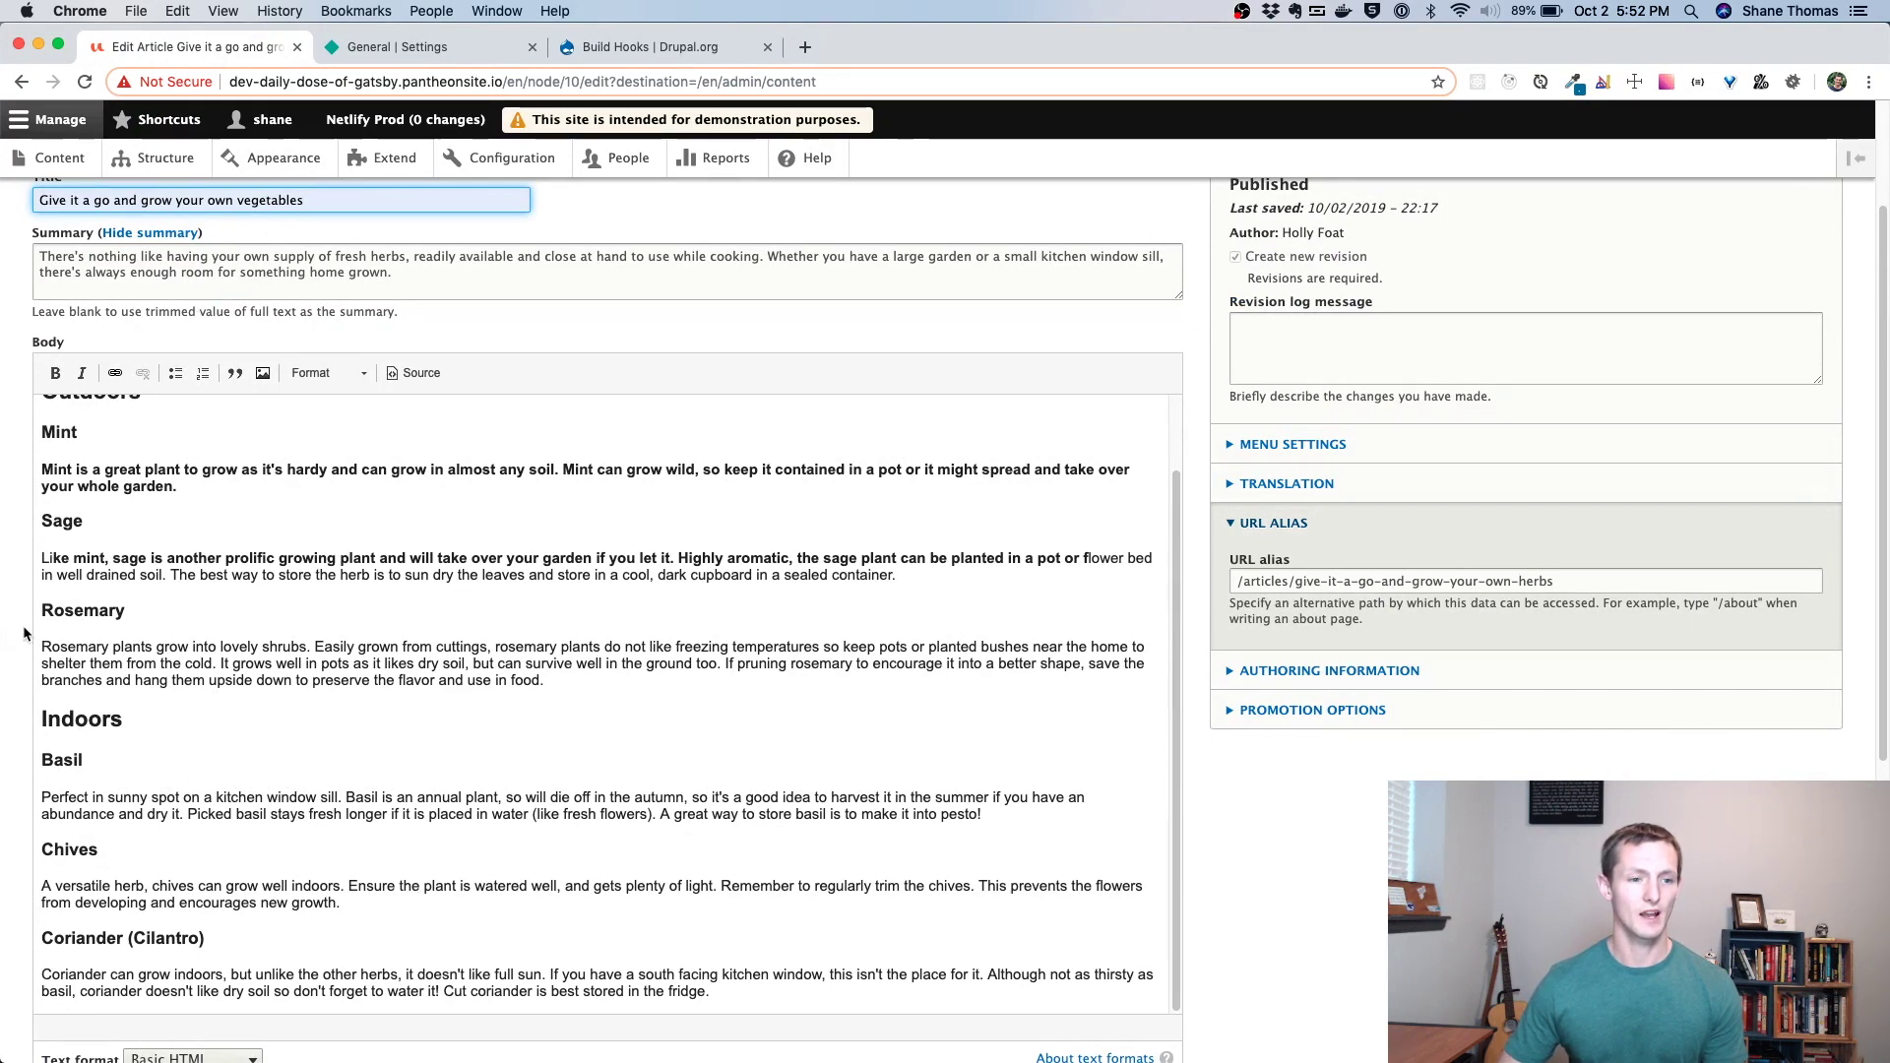
scroll(26, 634, "down", 10)
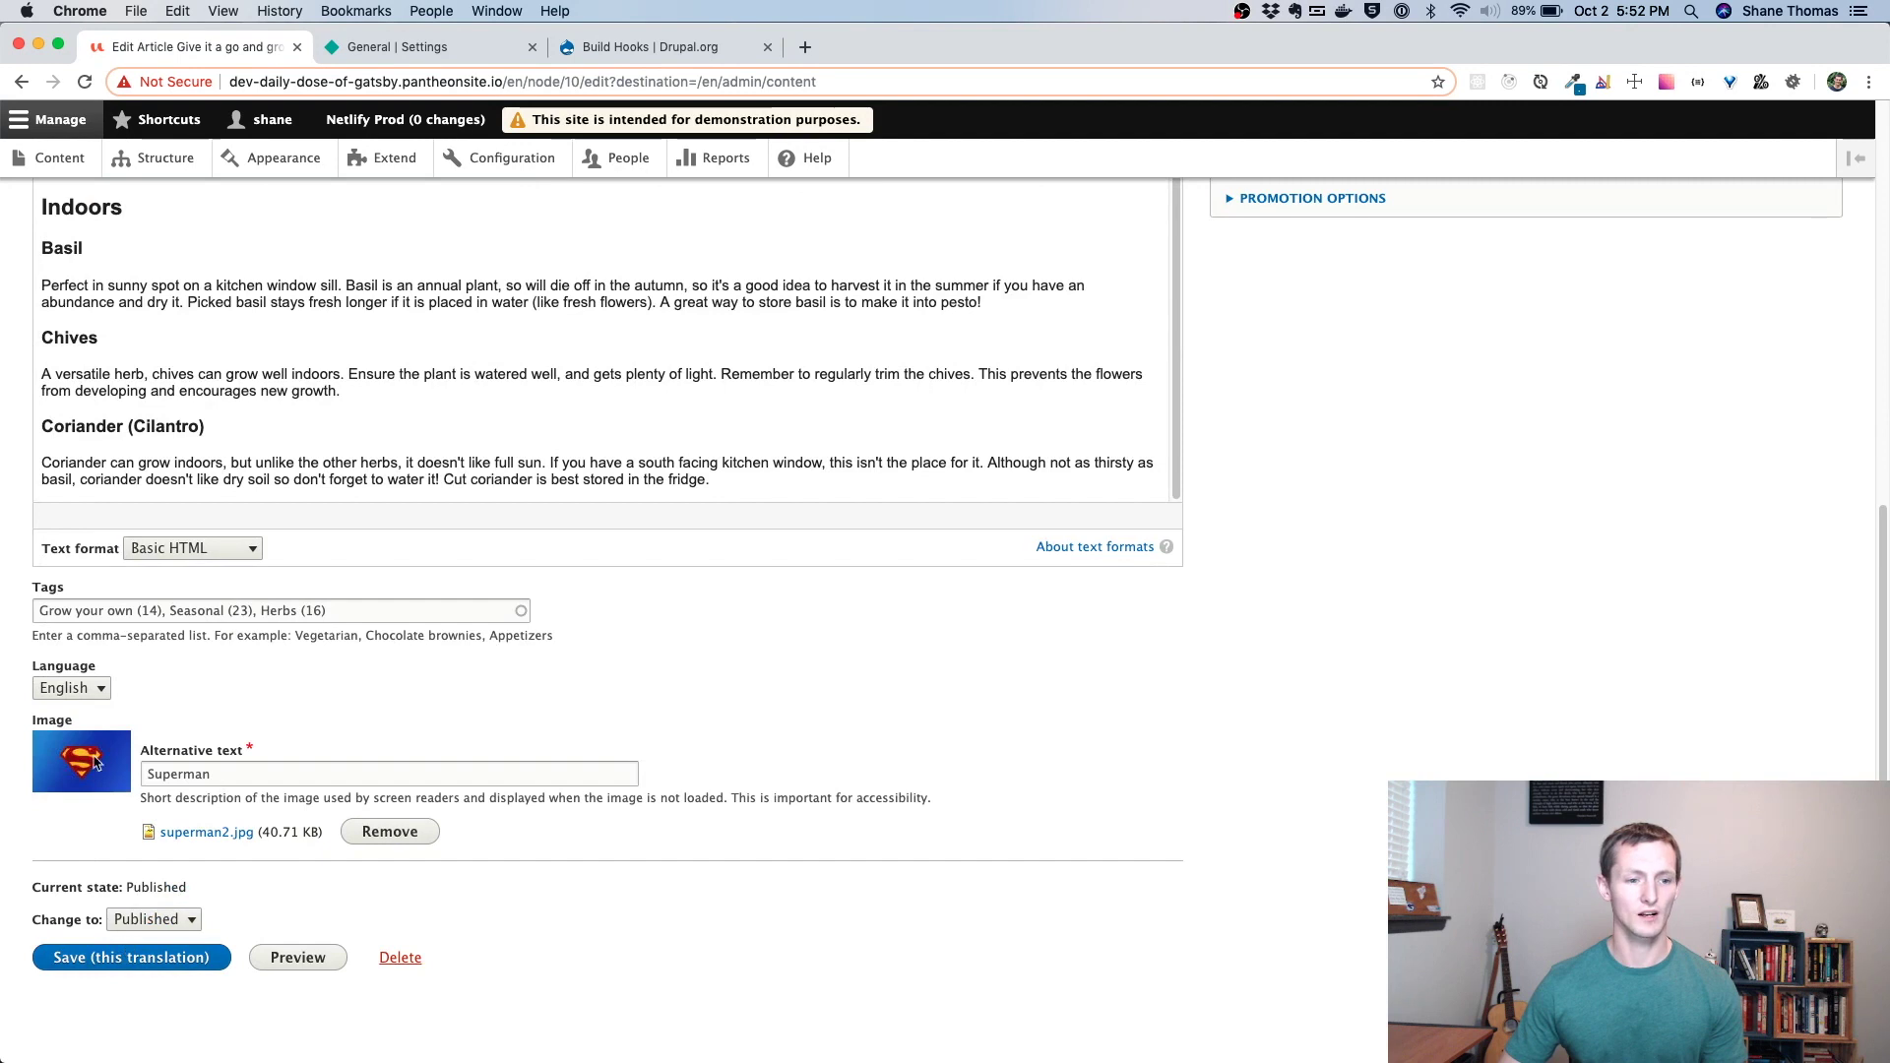
left_click(167, 955)
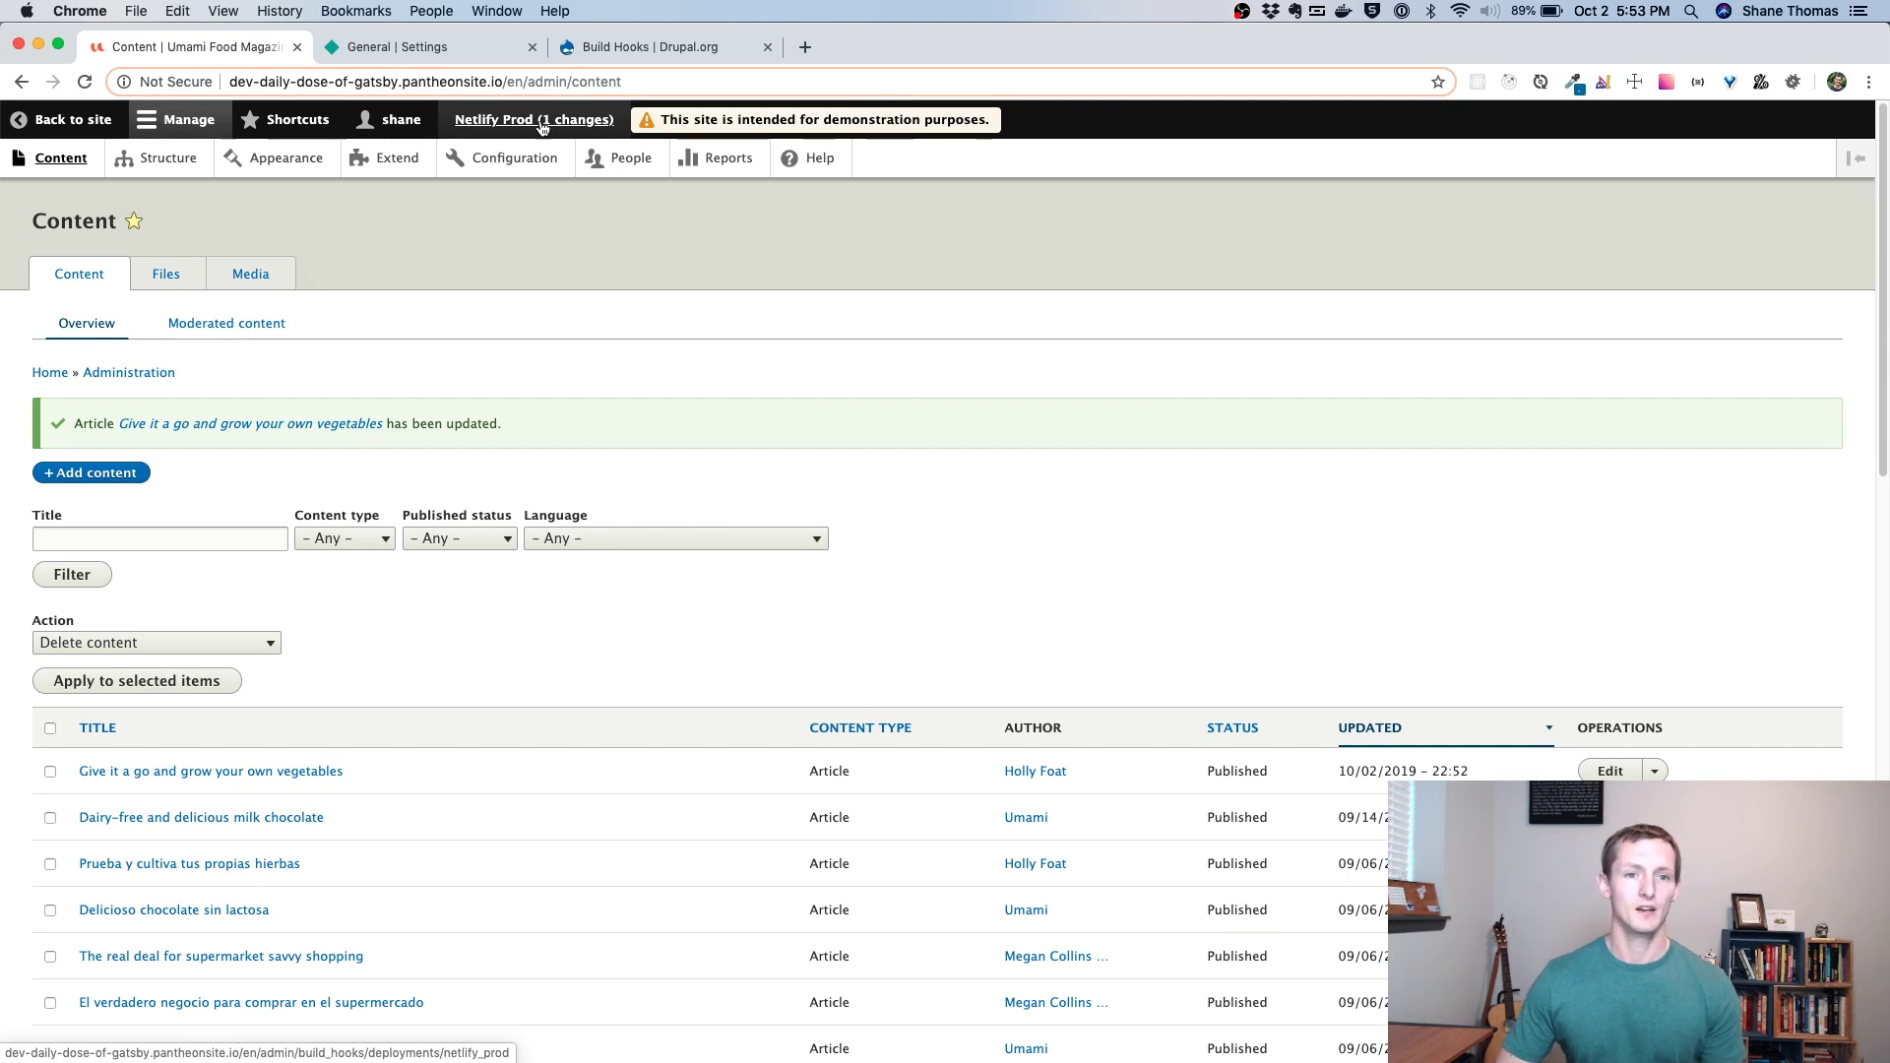
Trigger the Netlify Prod deployment from Drupal and watch the Building deploy in Netlify's Deploys list
left_click(549, 122)
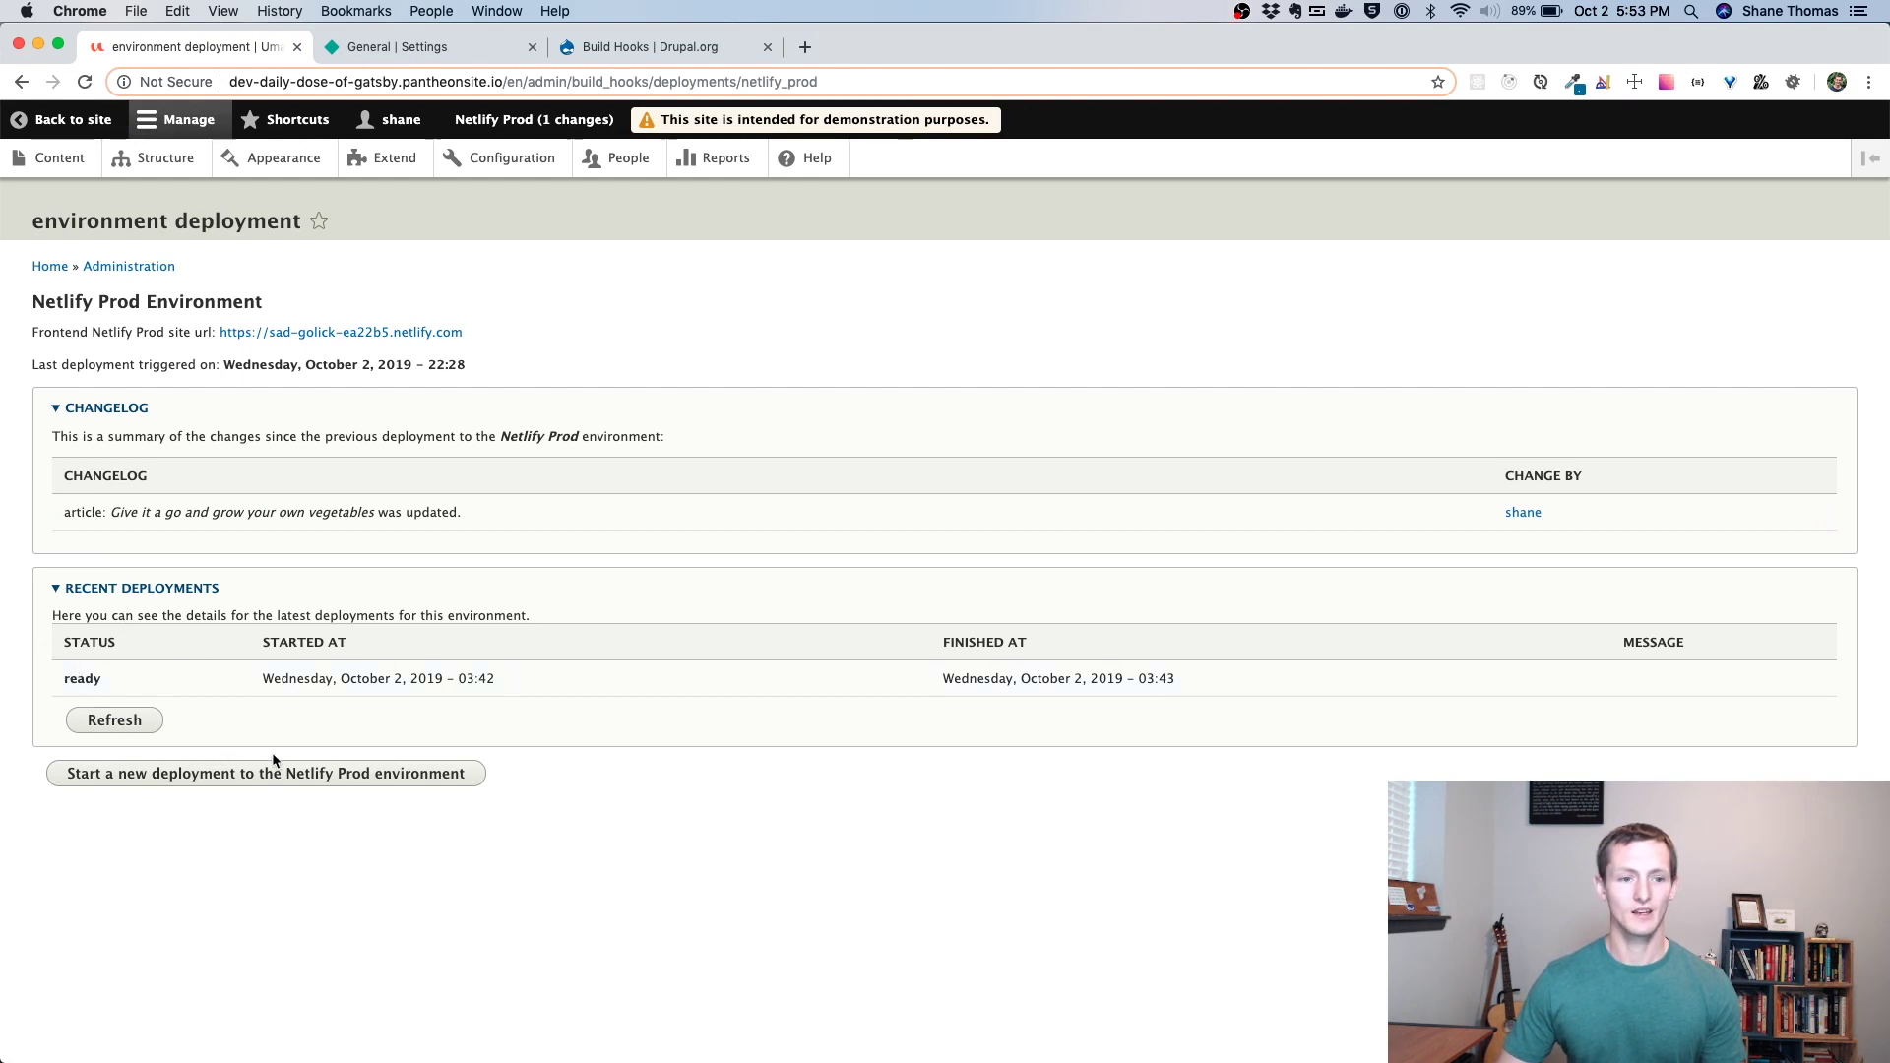
left_click(410, 778)
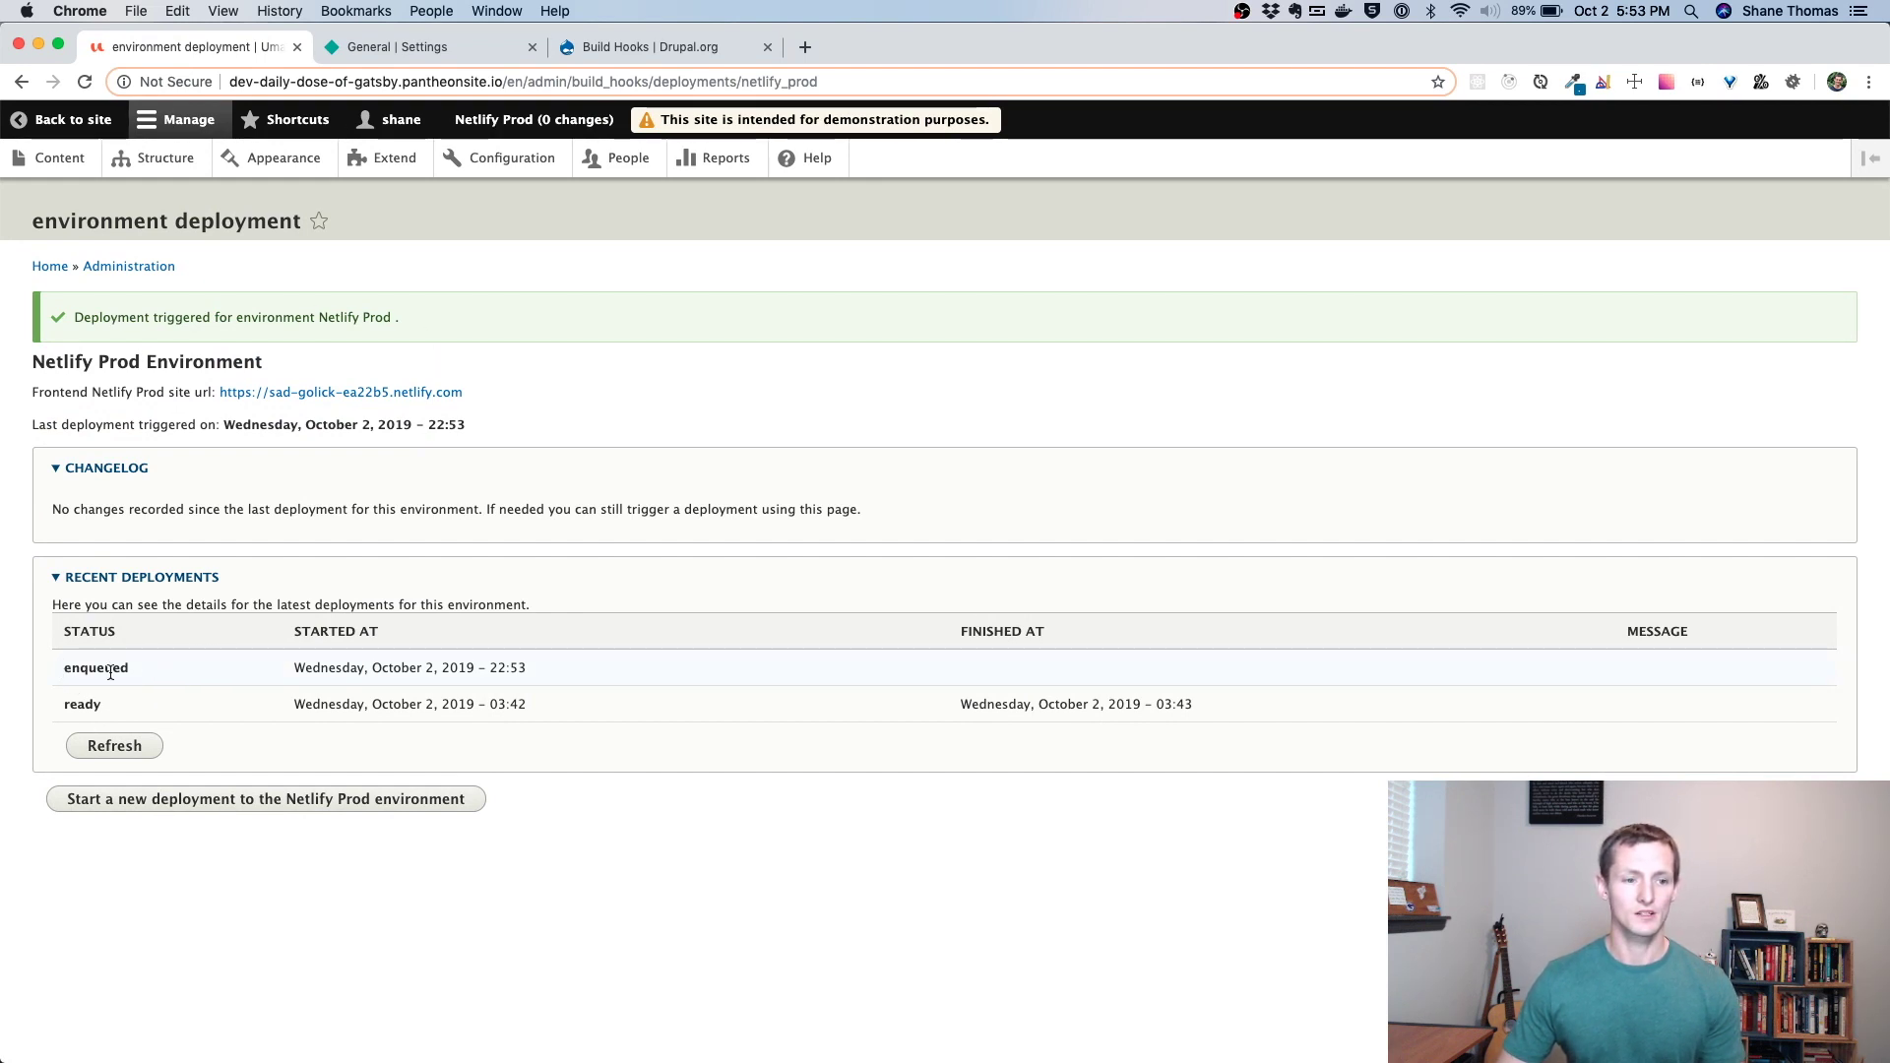
left_click(417, 47)
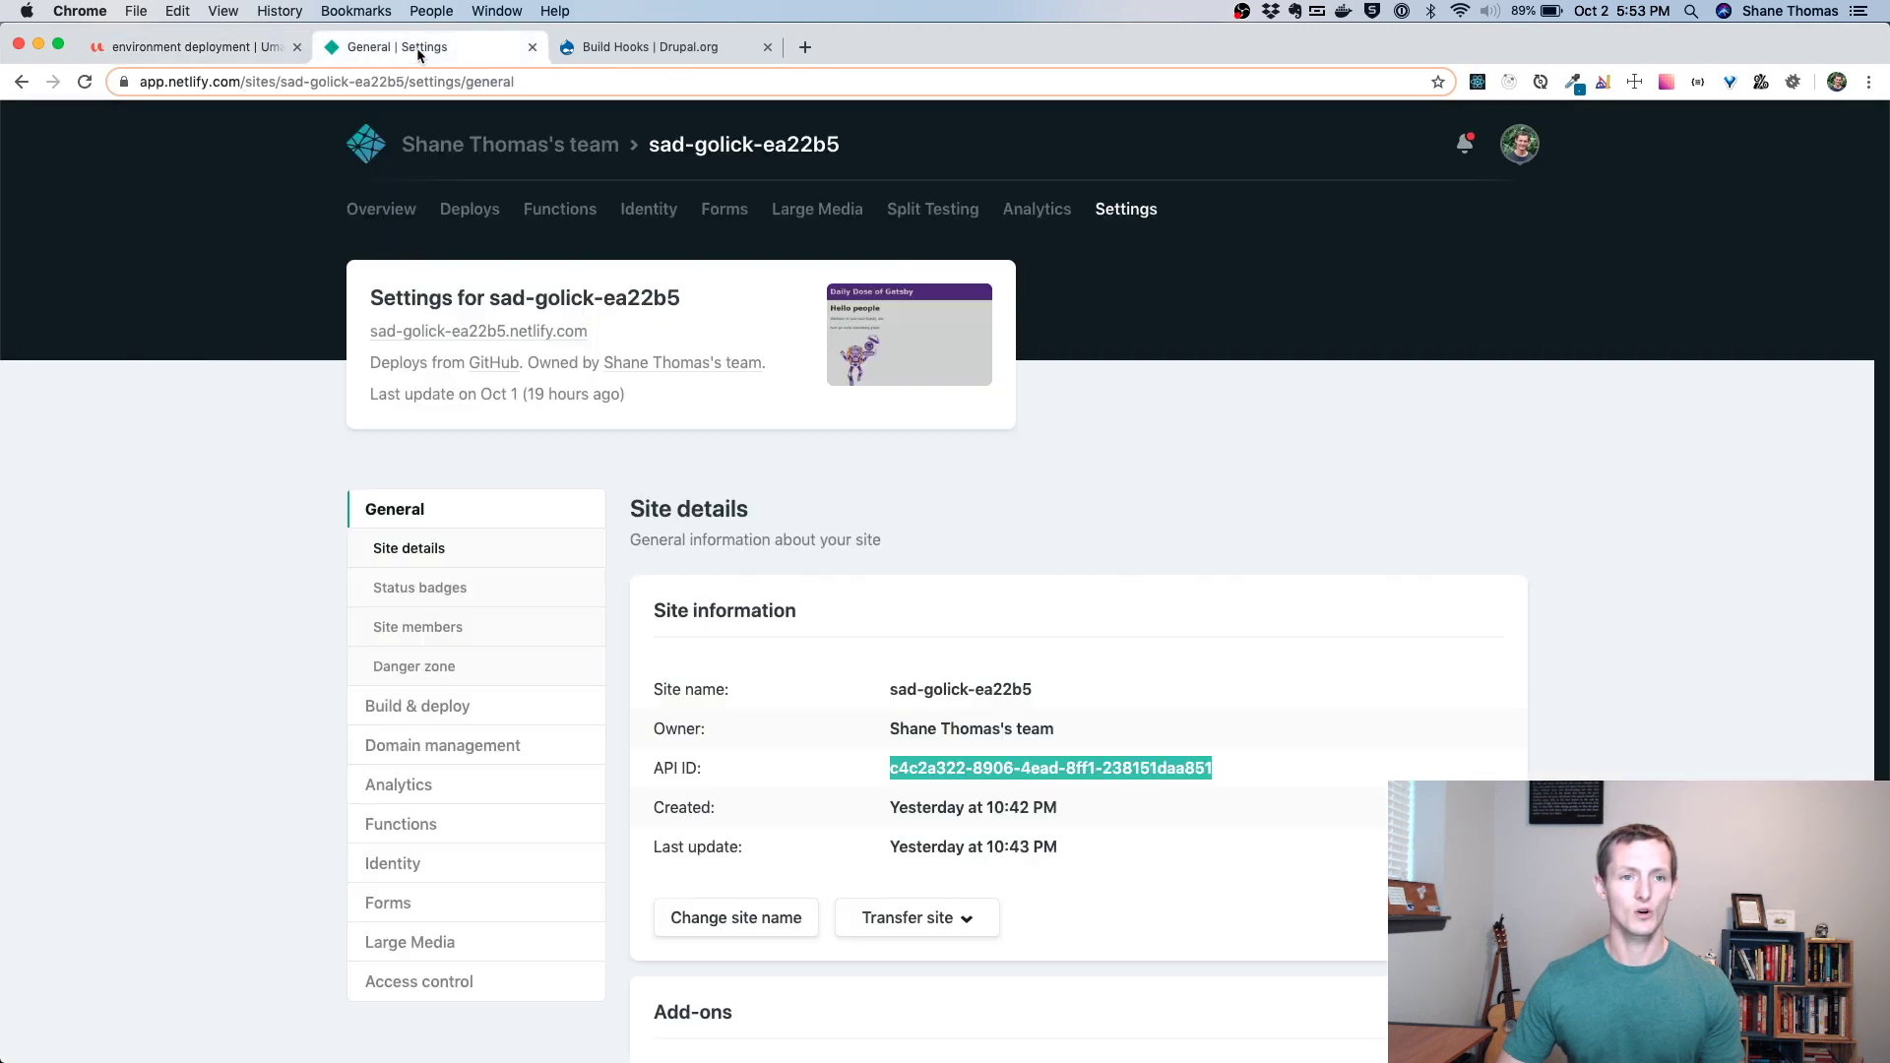
scroll(295, 500, "down", 1)
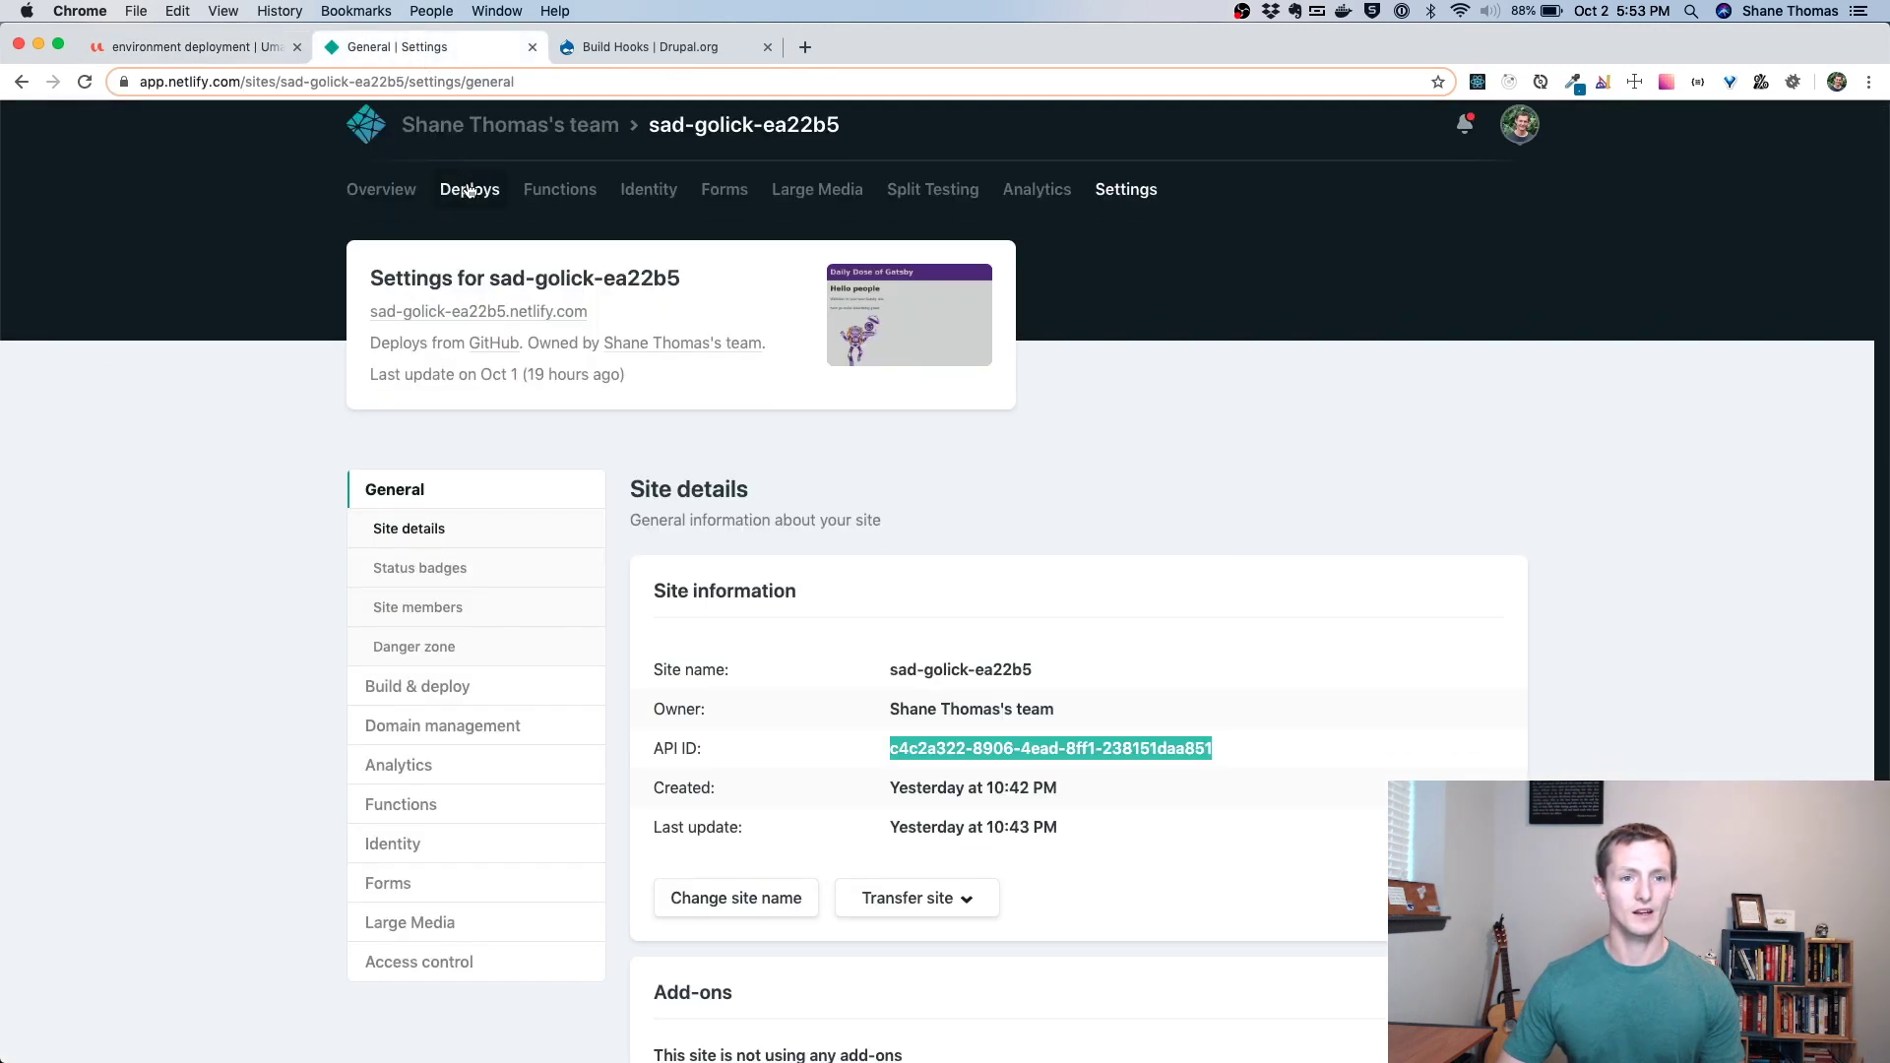
left_click(469, 190)
scroll(414, 640, "down", 1)
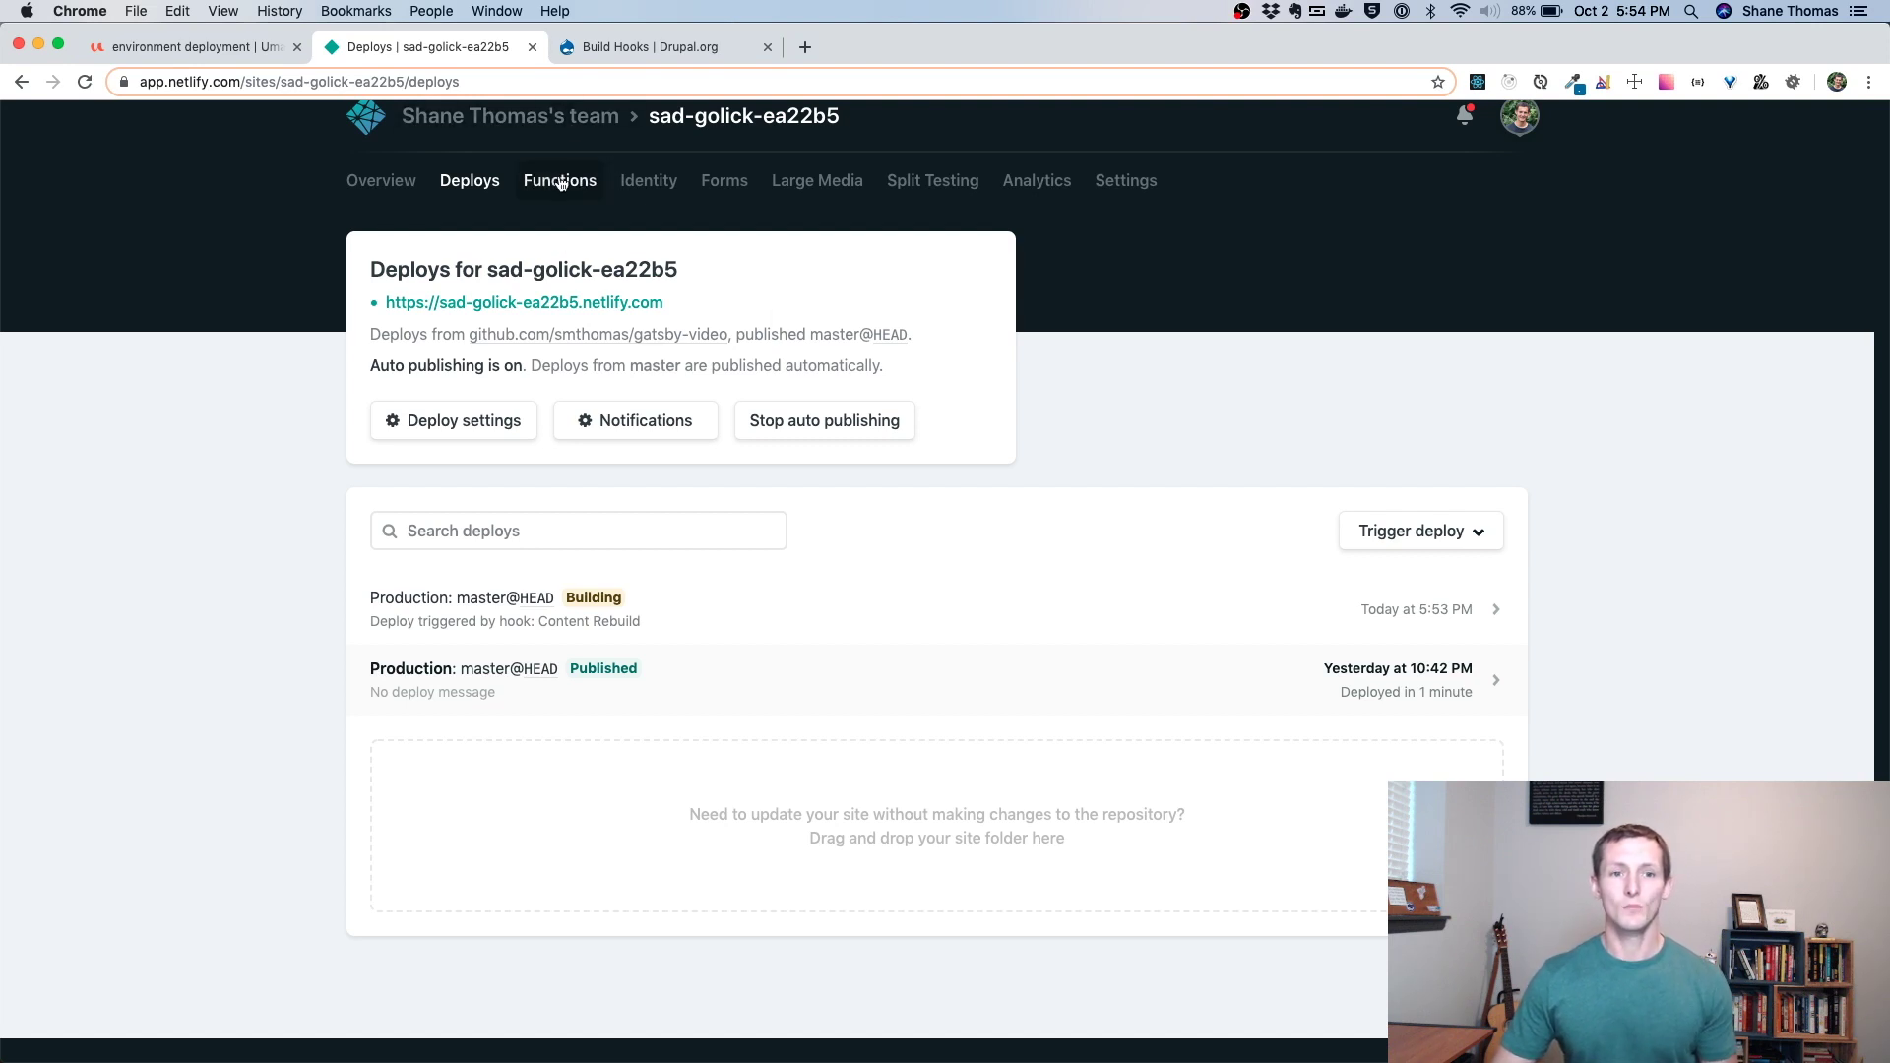
Check the site Overview showing the Content Rebuild deploy published at 5:54 PM
left_click(398, 187)
scroll(935, 844, "down", 2)
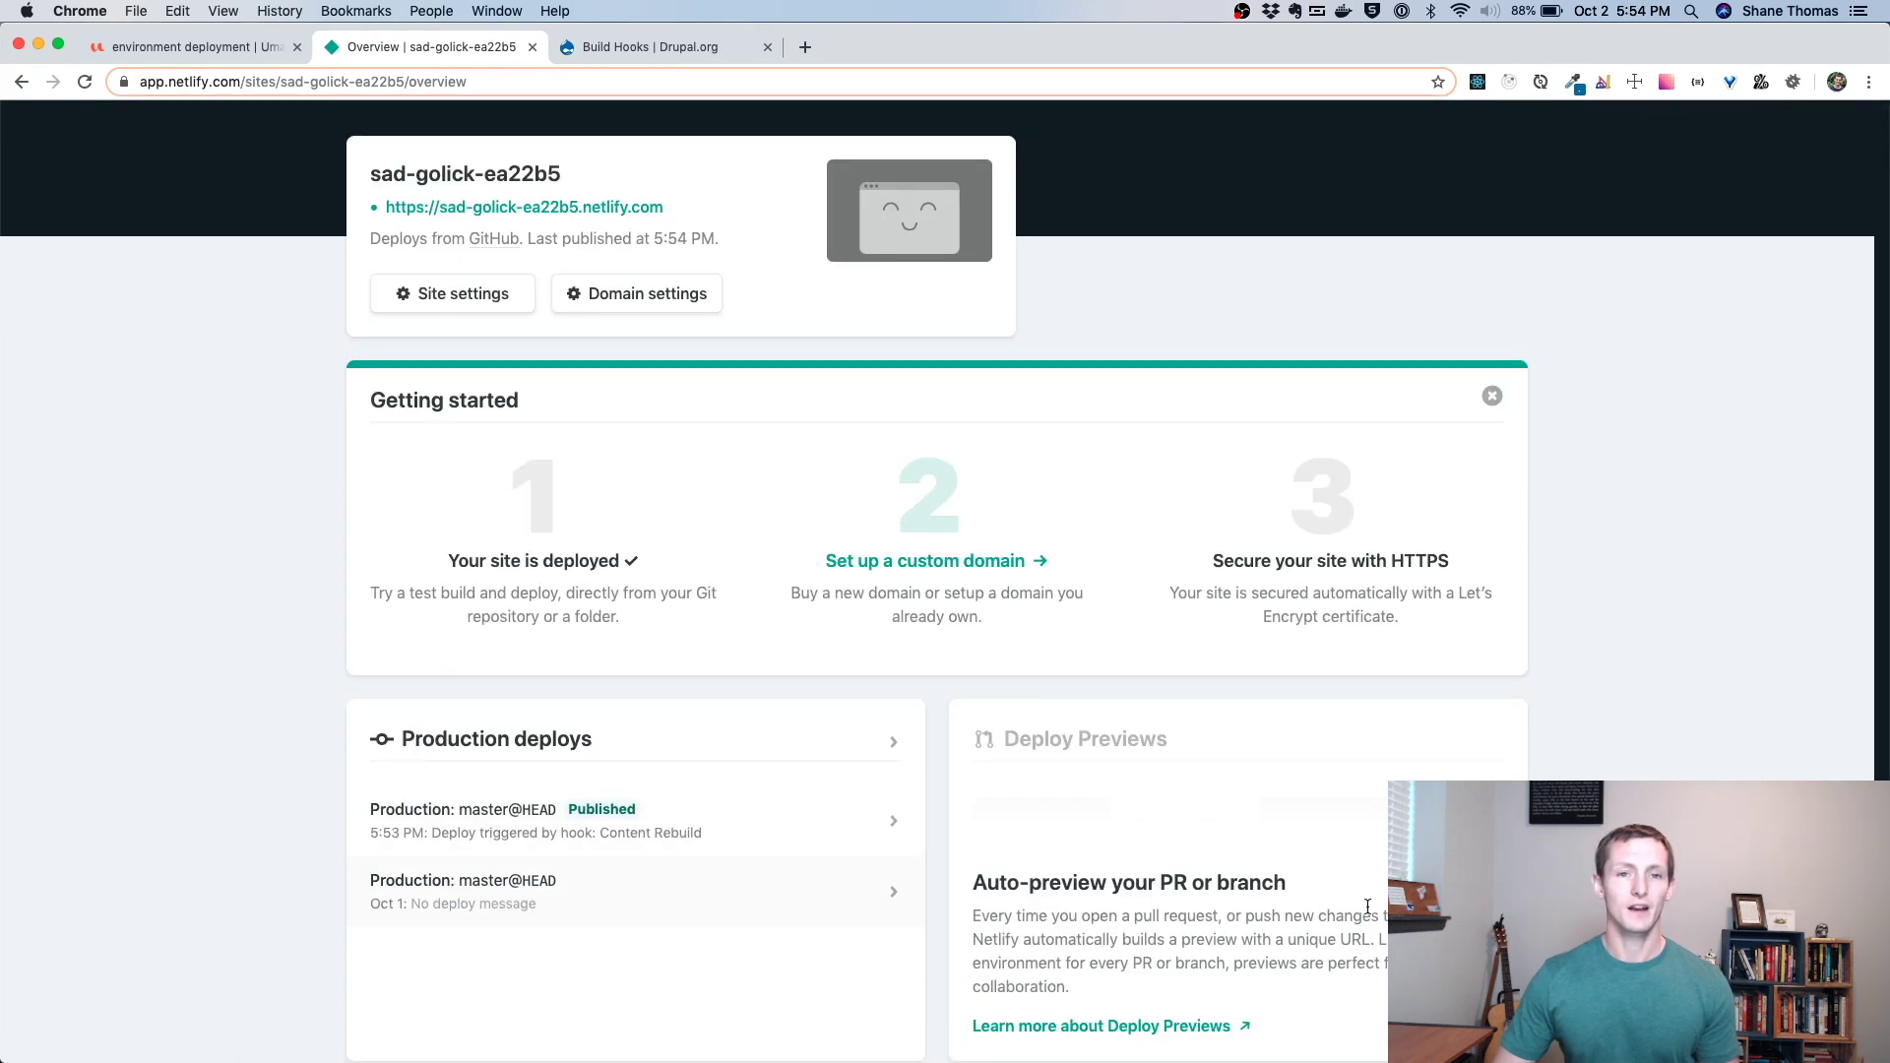
scroll(871, 746, "down", 3)
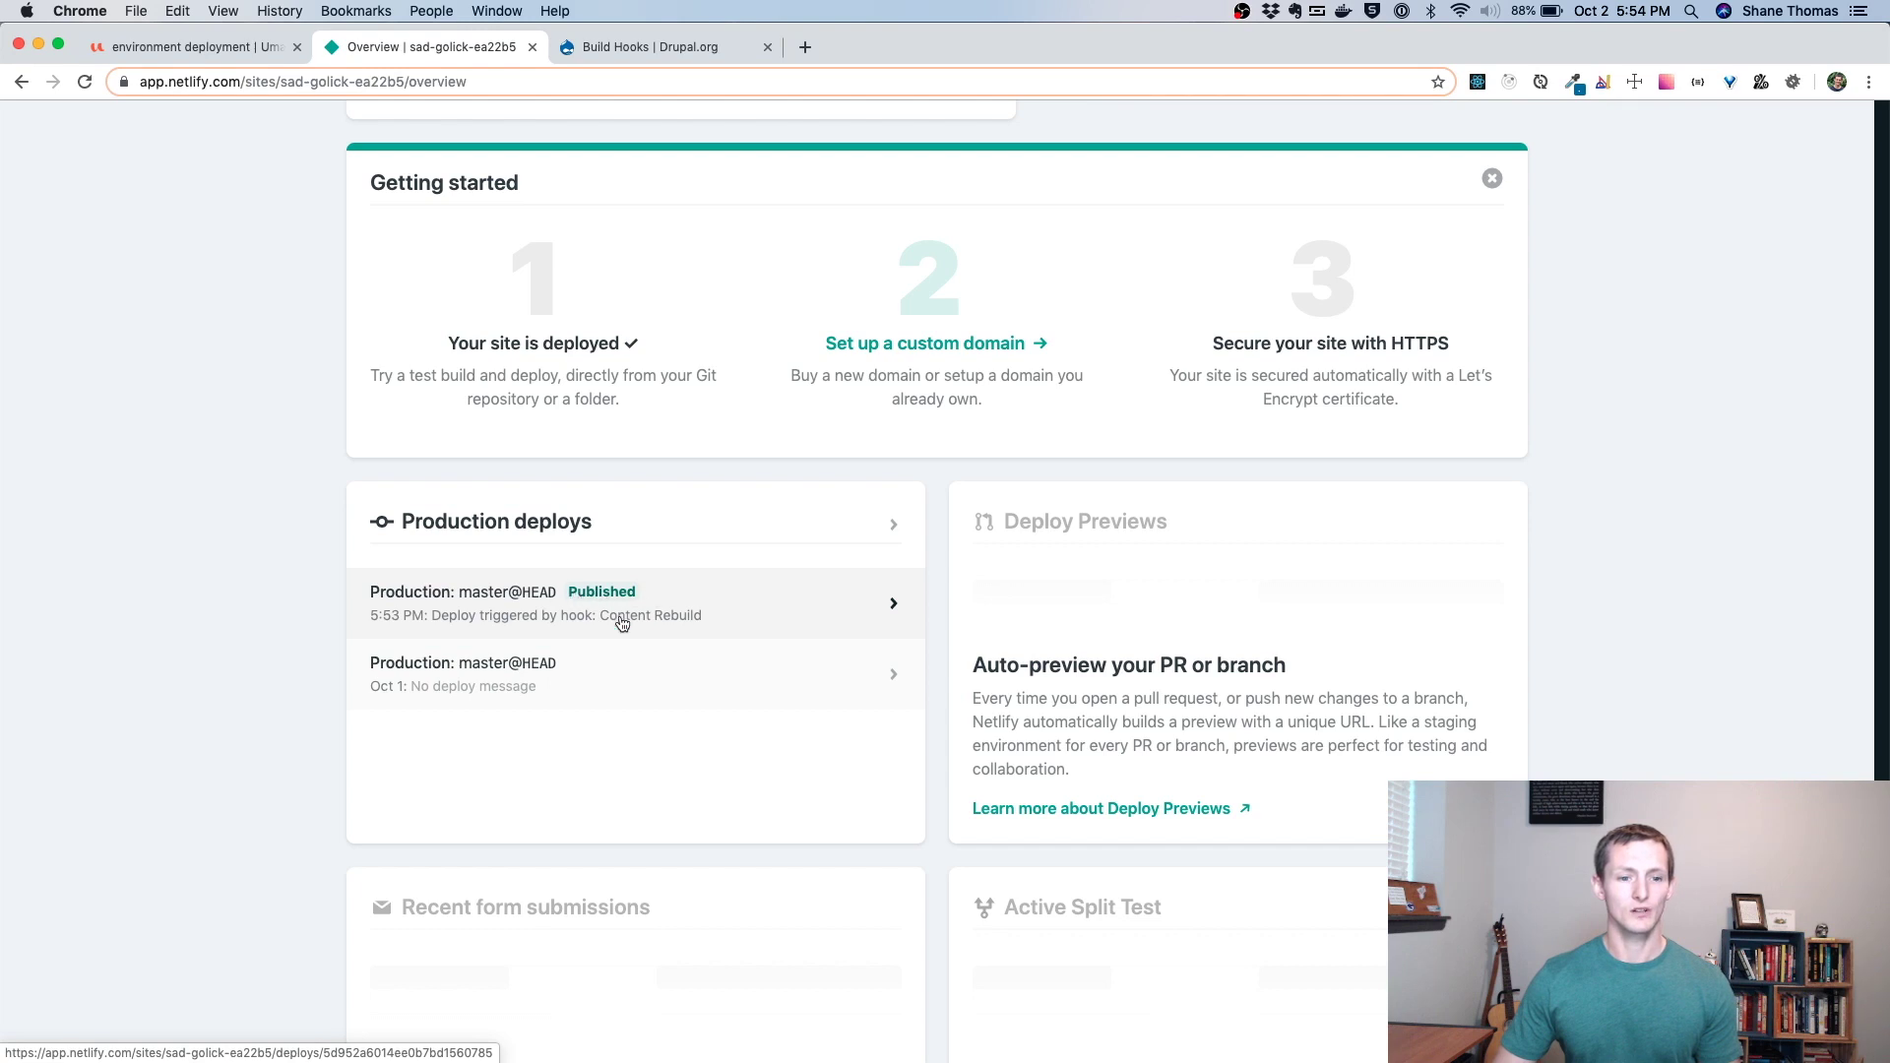
scroll(649, 630, "up", 3)
Open the live site URL in a new tab at /articles, then return to Drupal and Netlify
right_click(594, 299)
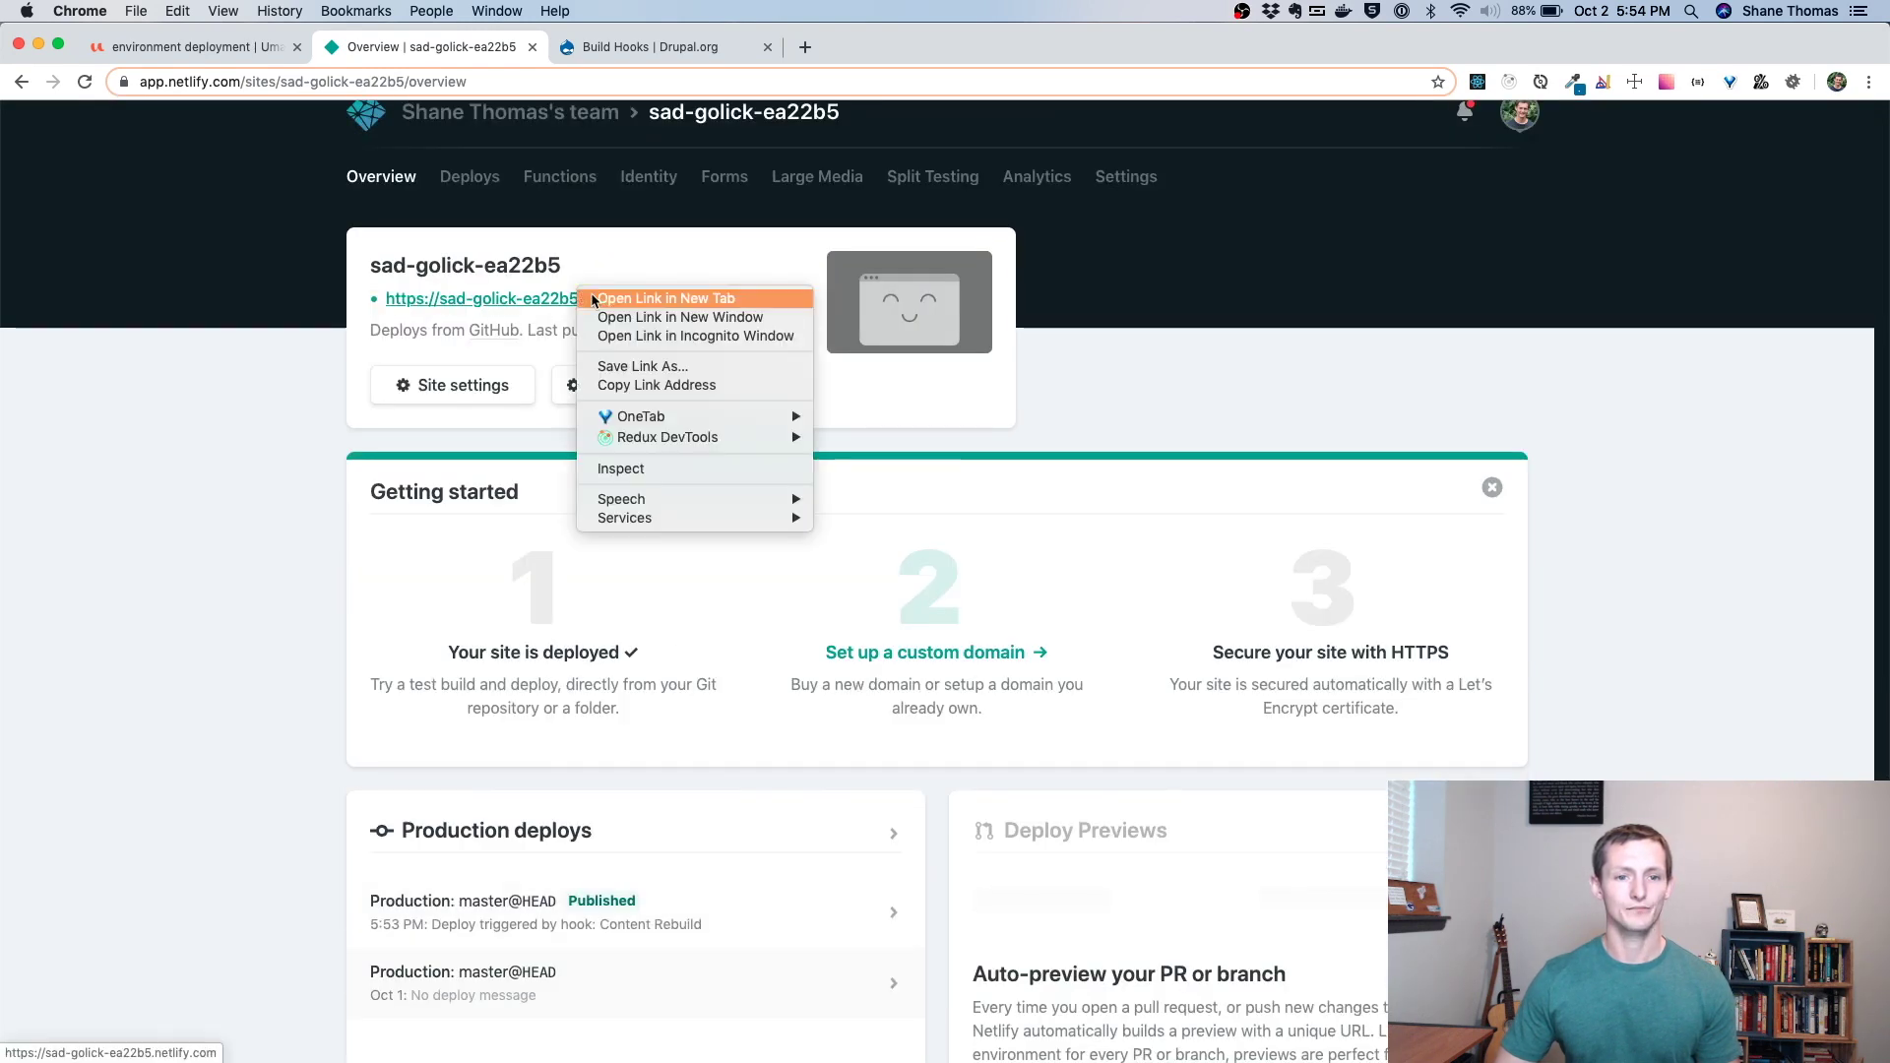
left_click(665, 298)
key("ctrl+Tab")
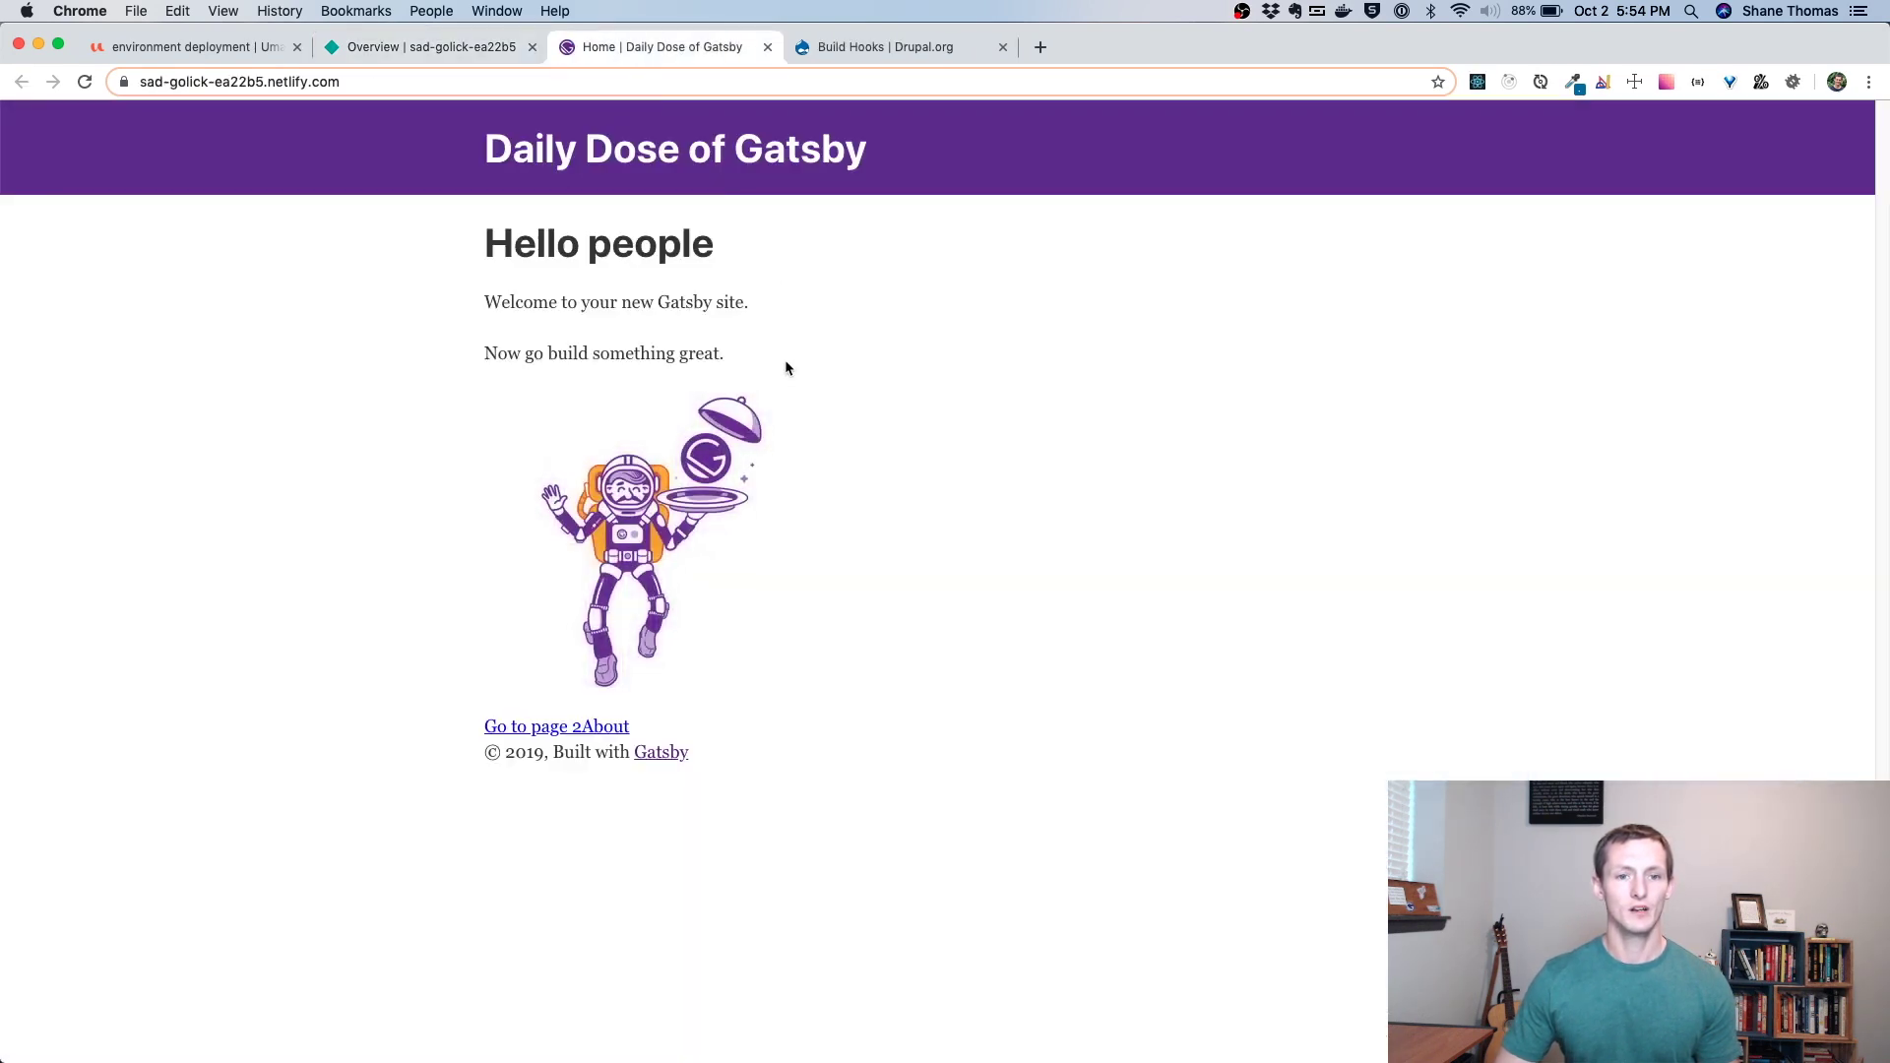
left_click(584, 82)
left_click(585, 84)
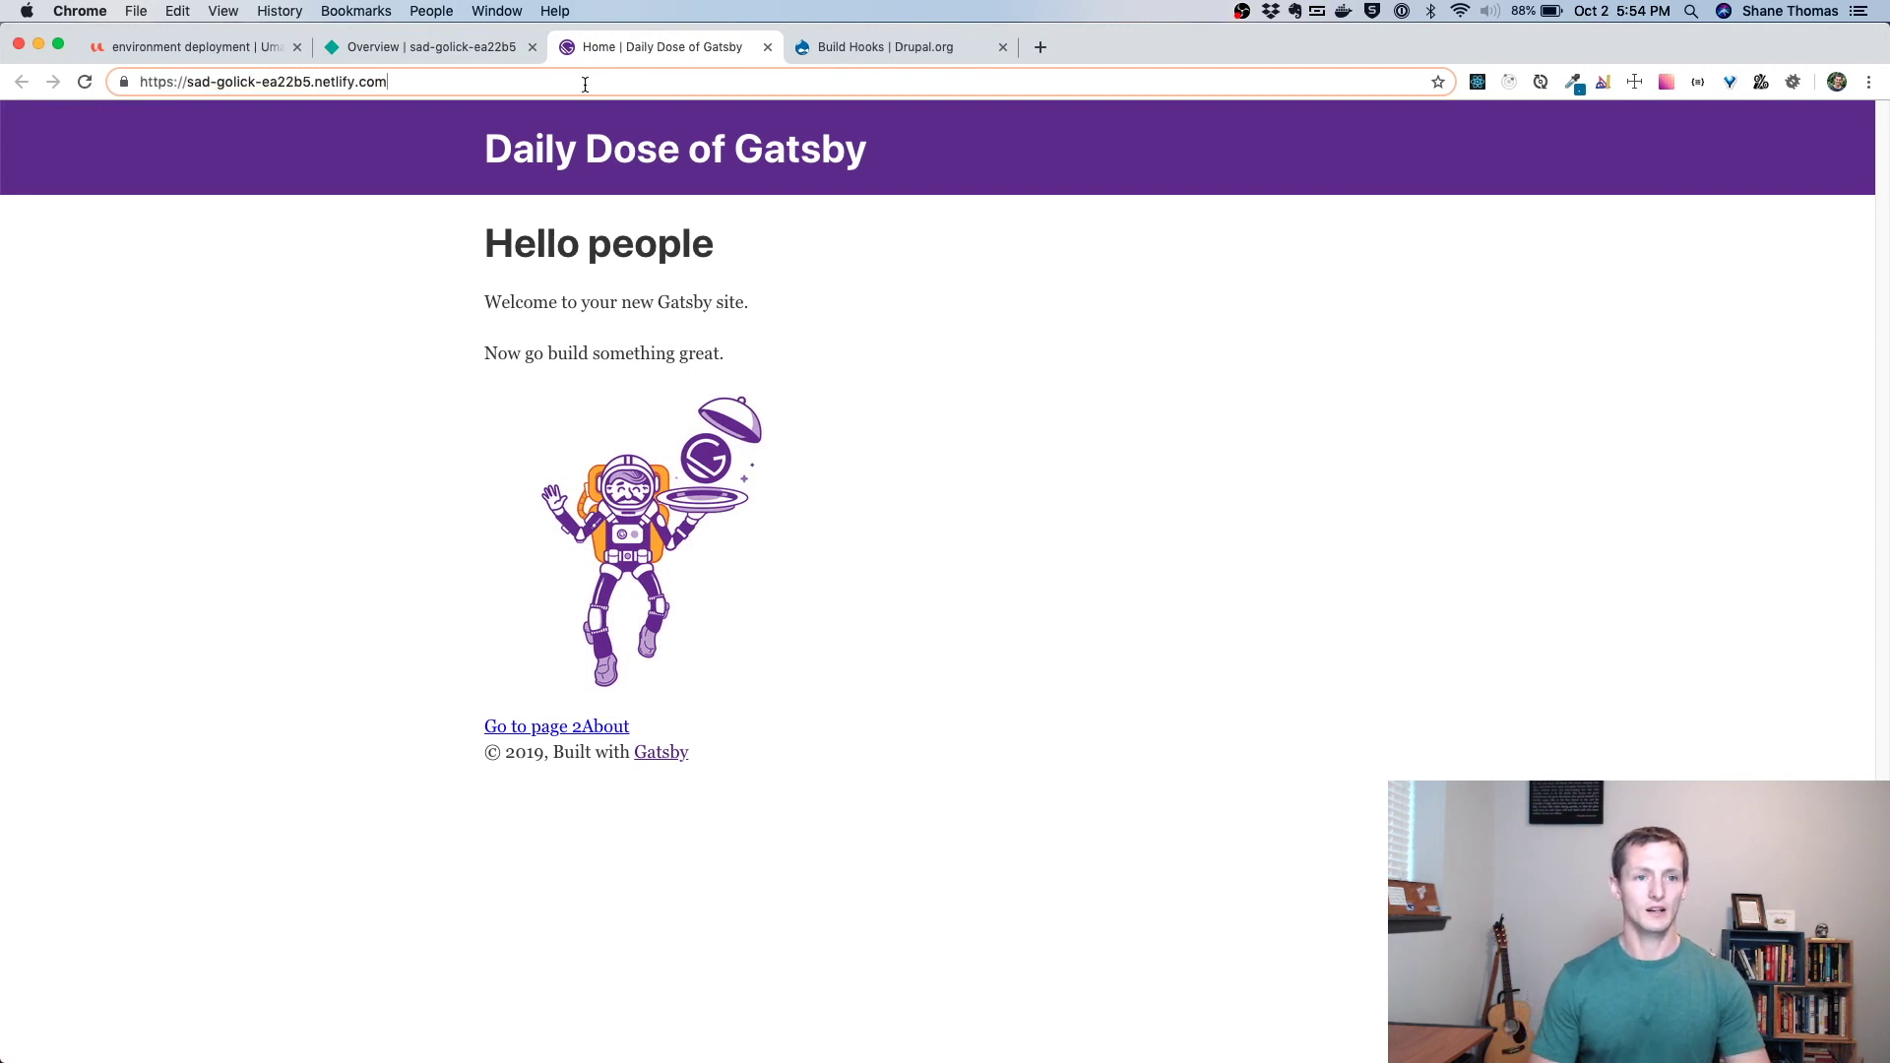
type("/articles")
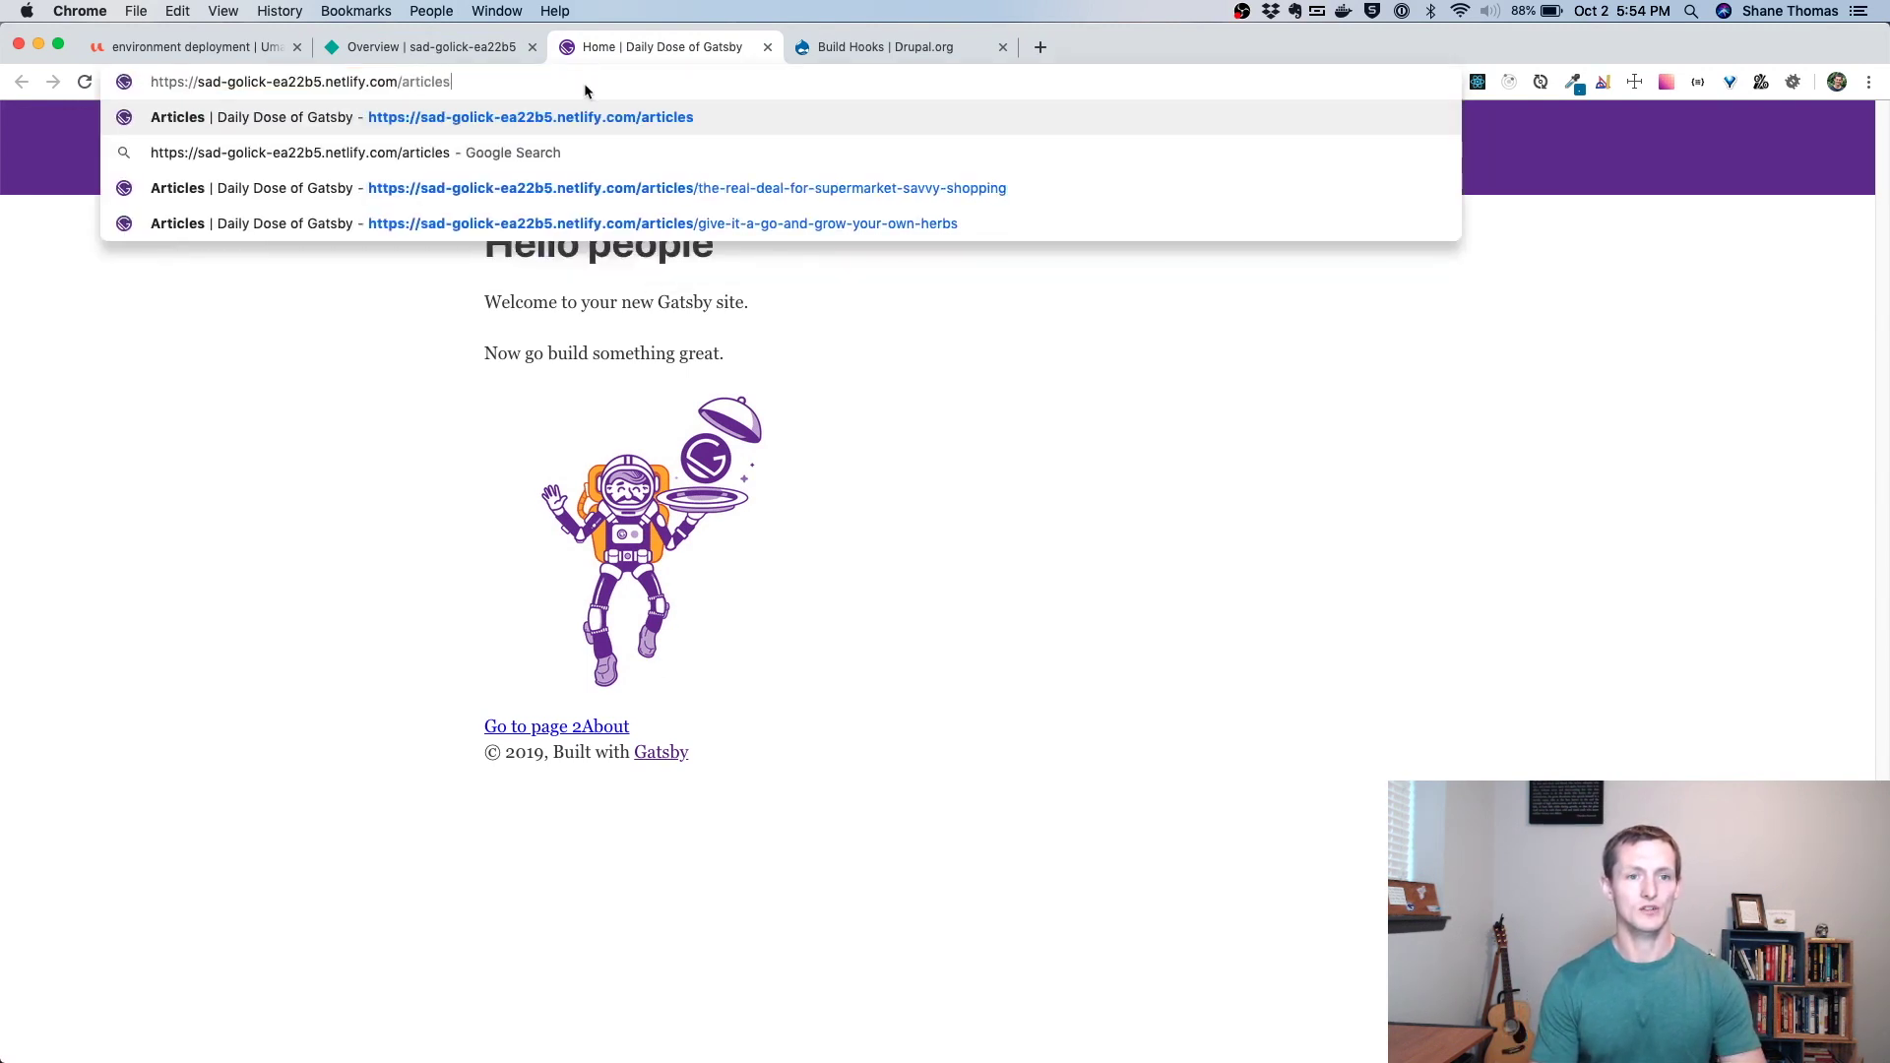
key("Return")
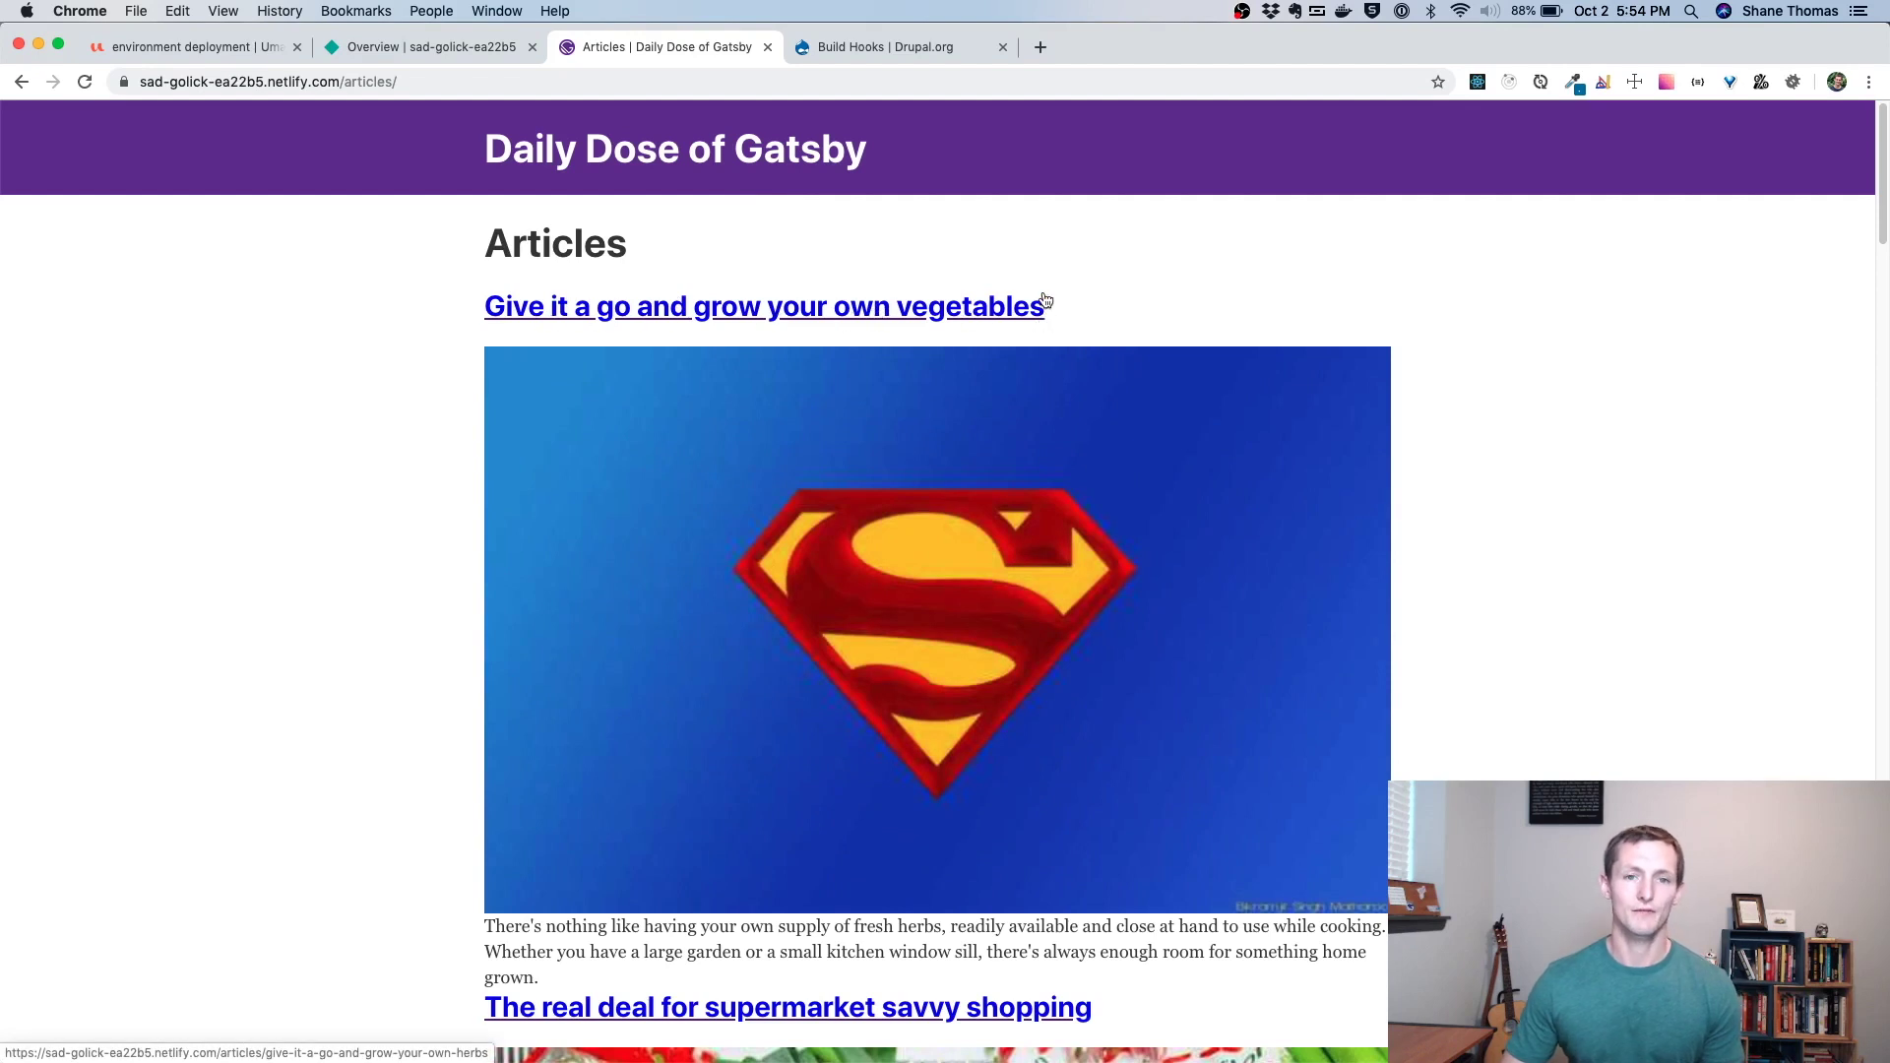
left_click(212, 49)
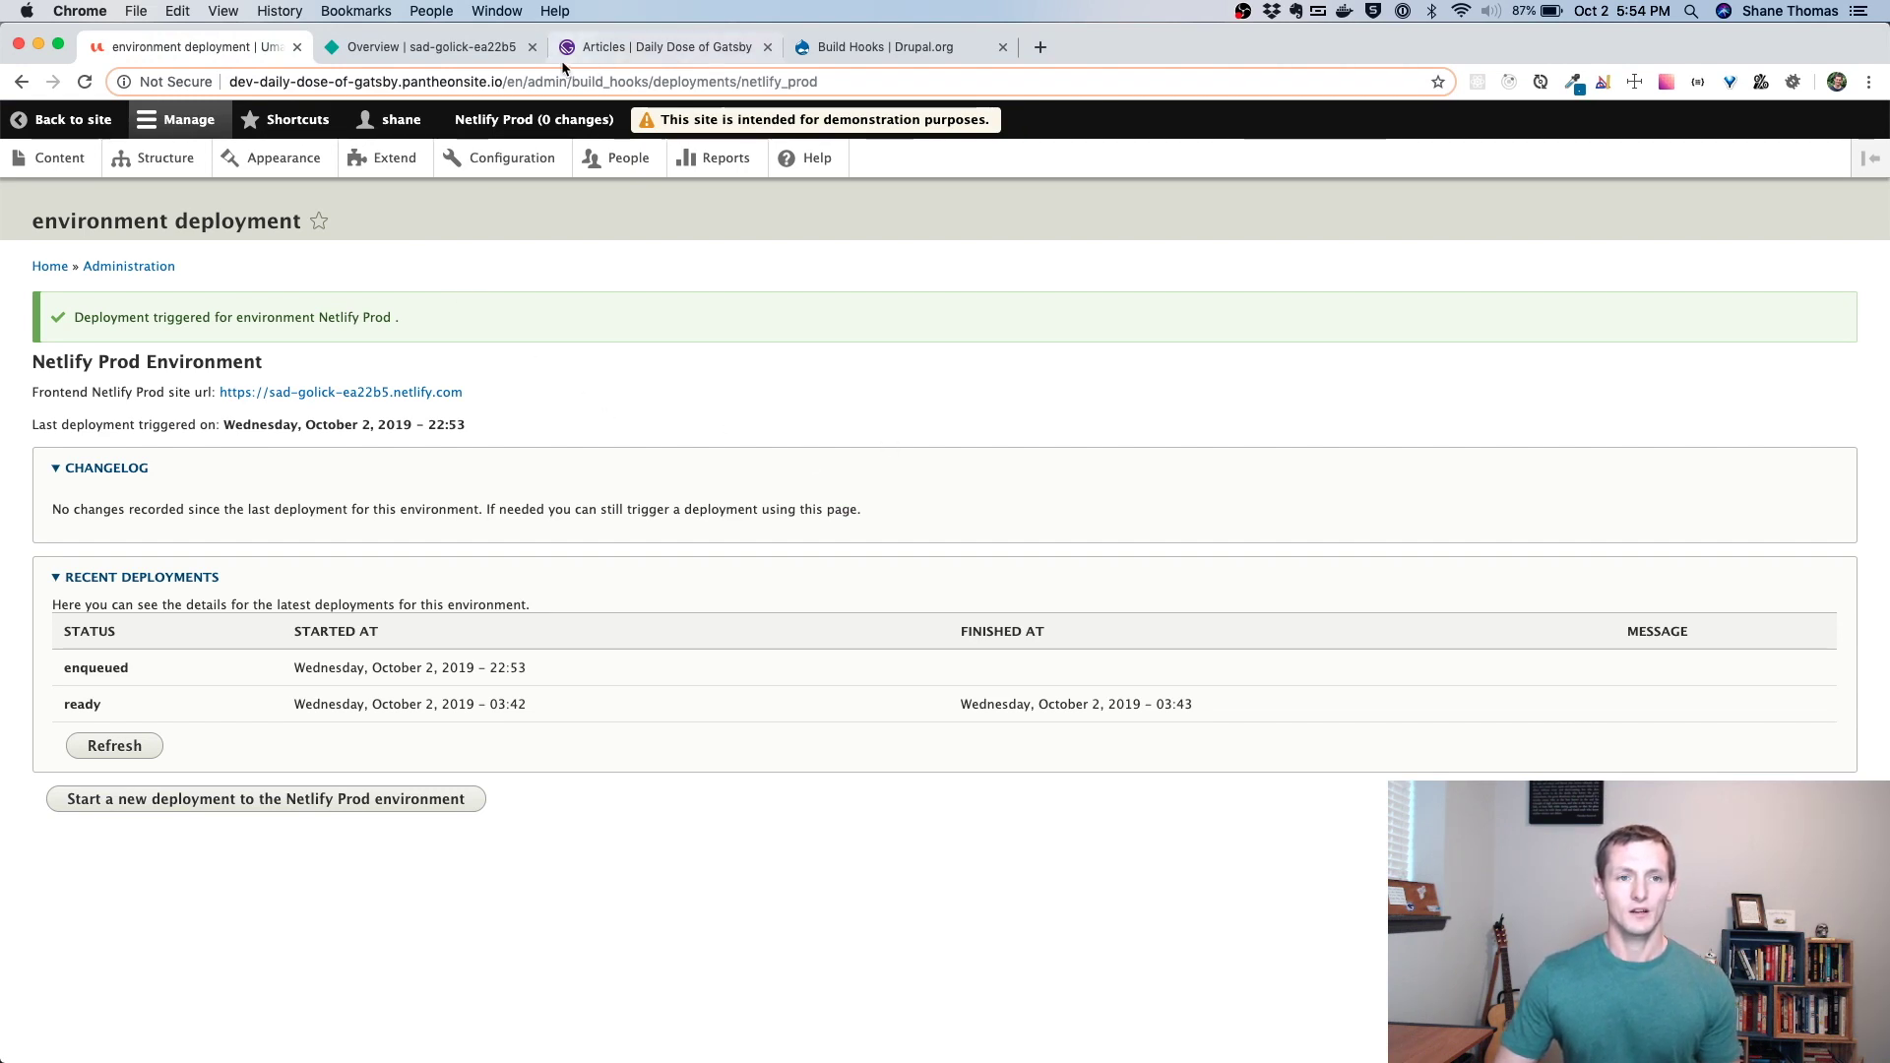
left_click(448, 52)
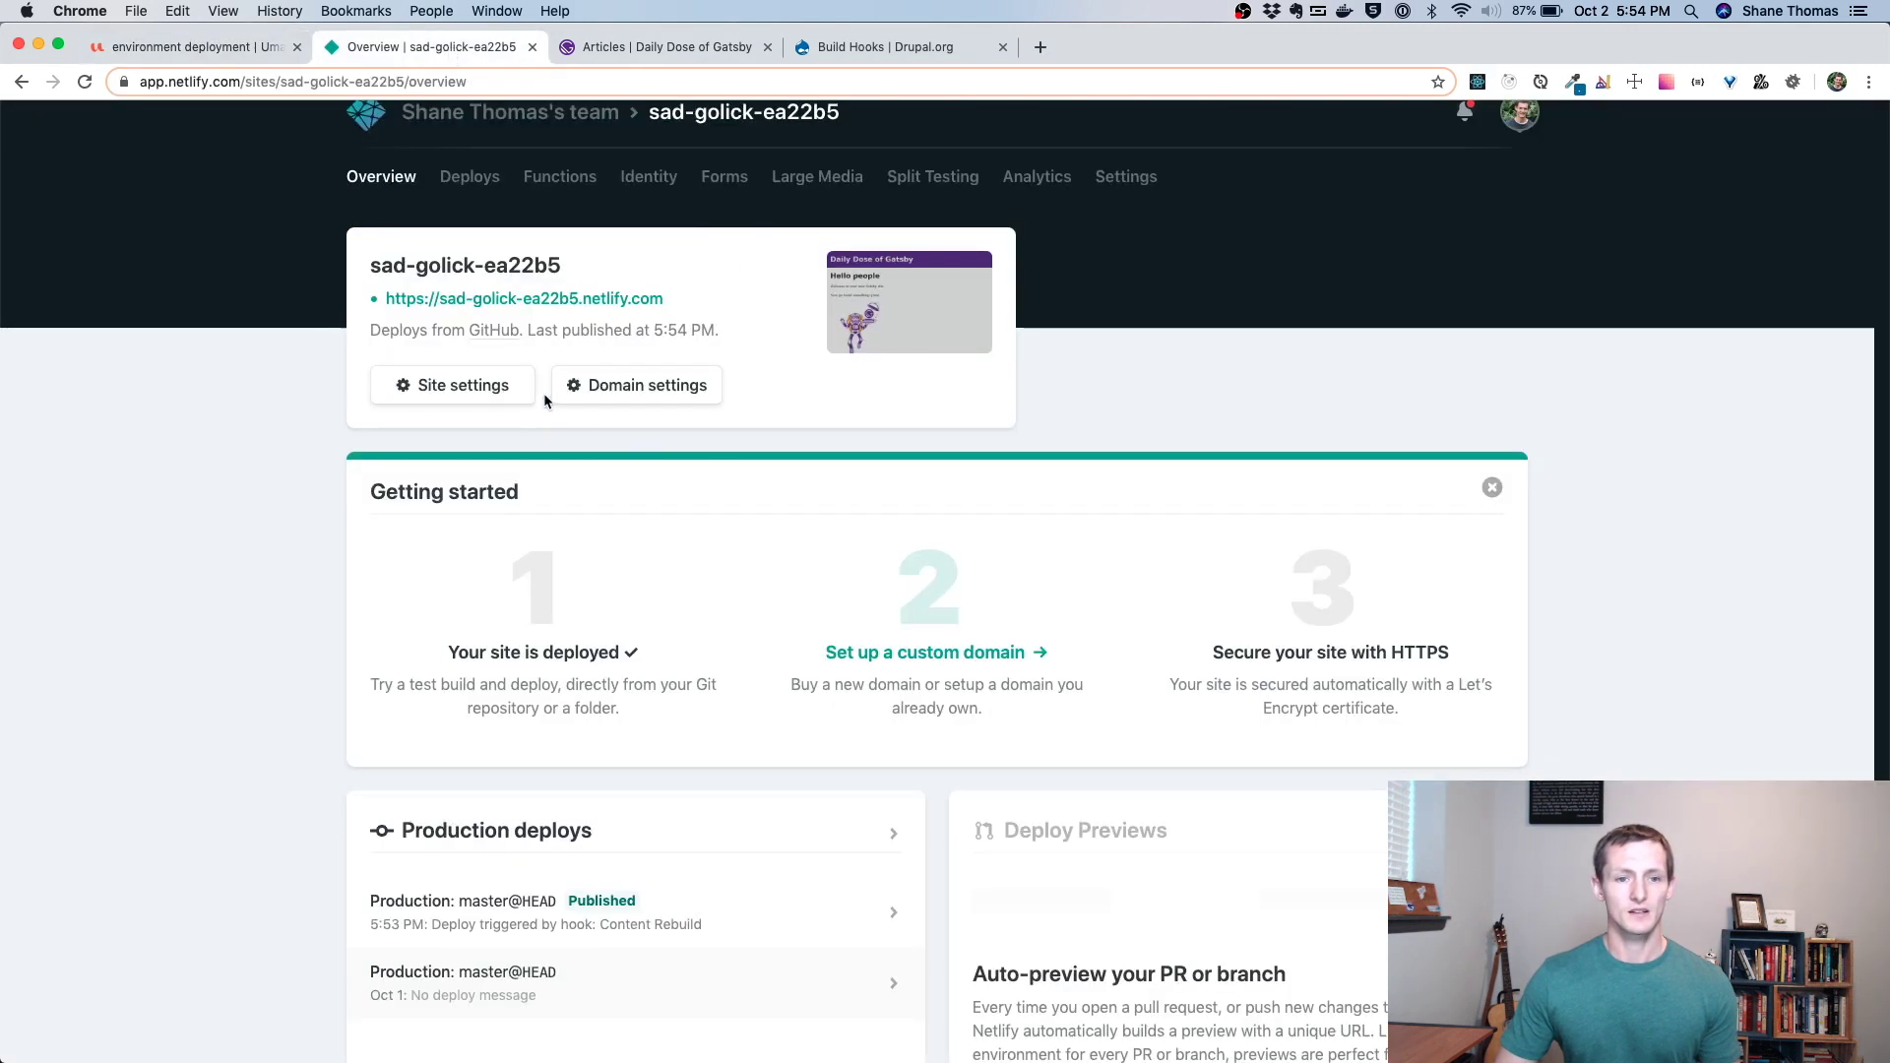
Set the site's deploy logs to Private in Build & deploy settings and save
left_click(483, 385)
scroll(1089, 729, "down", 1)
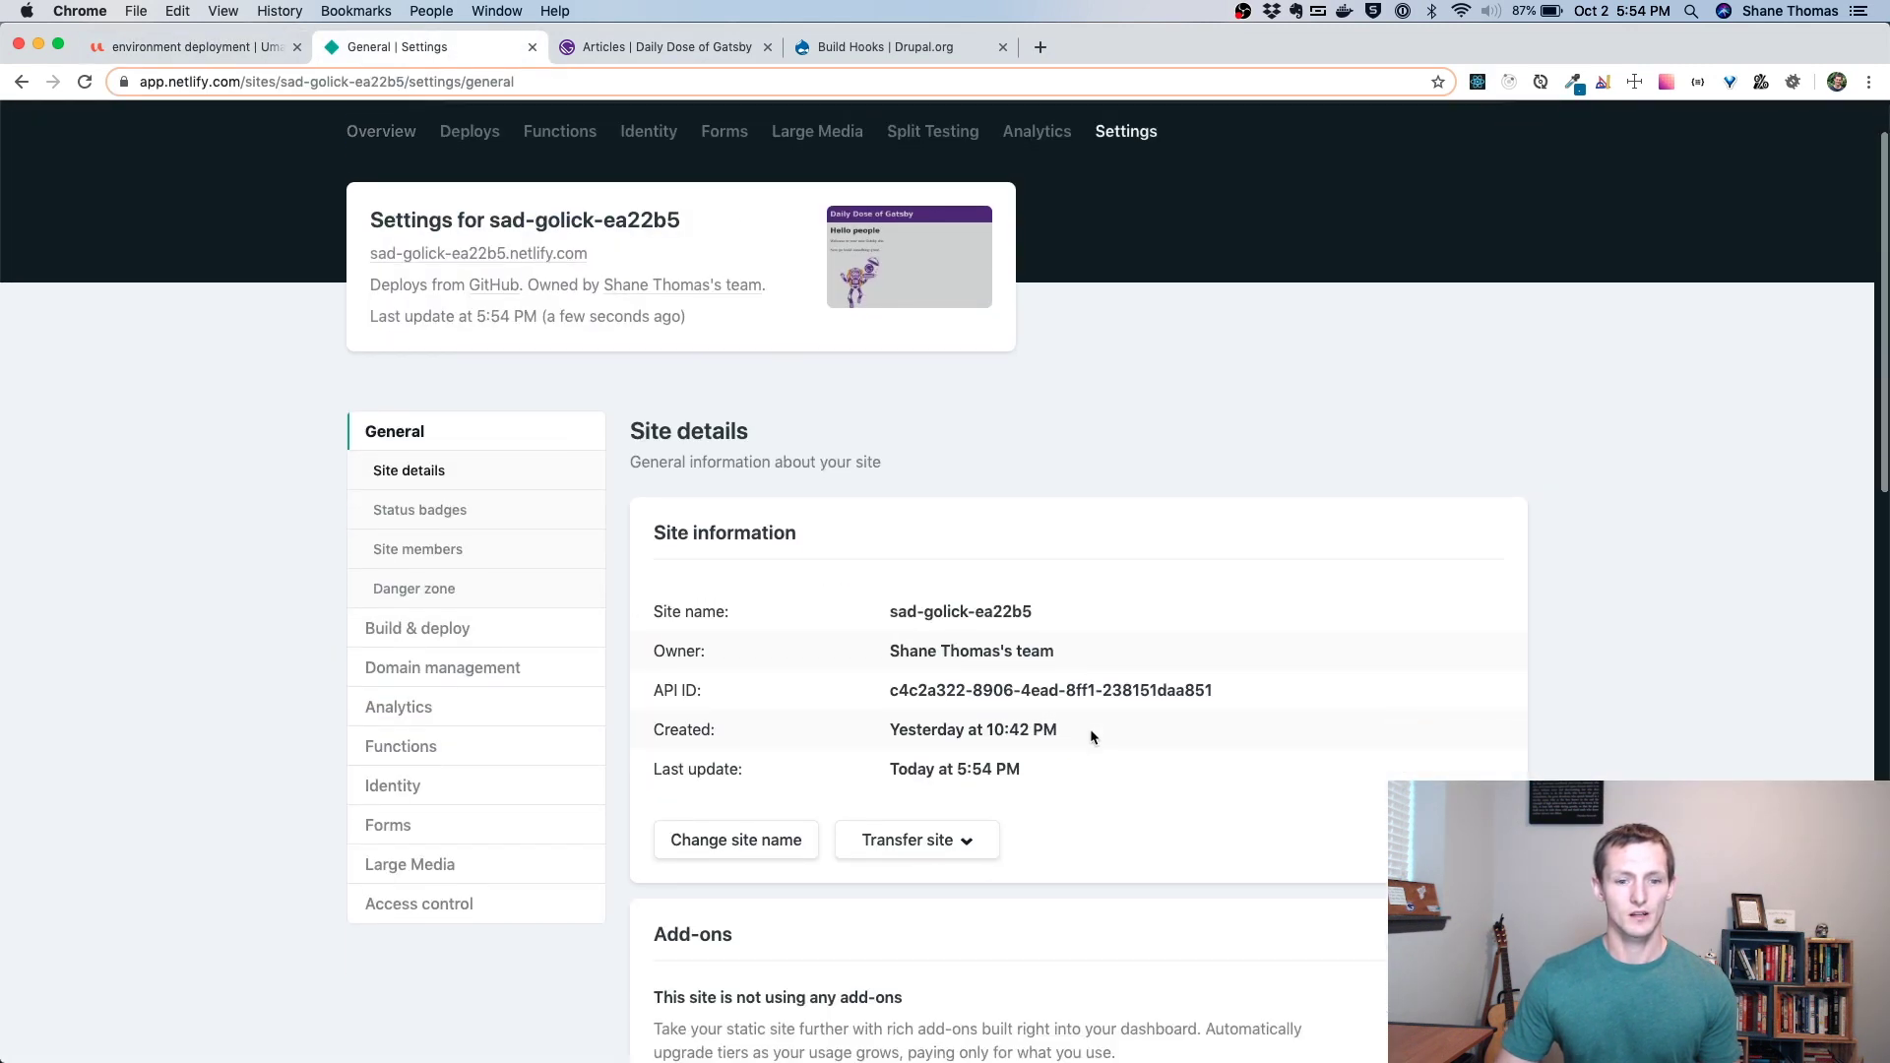
scroll(1091, 736, "down", 3)
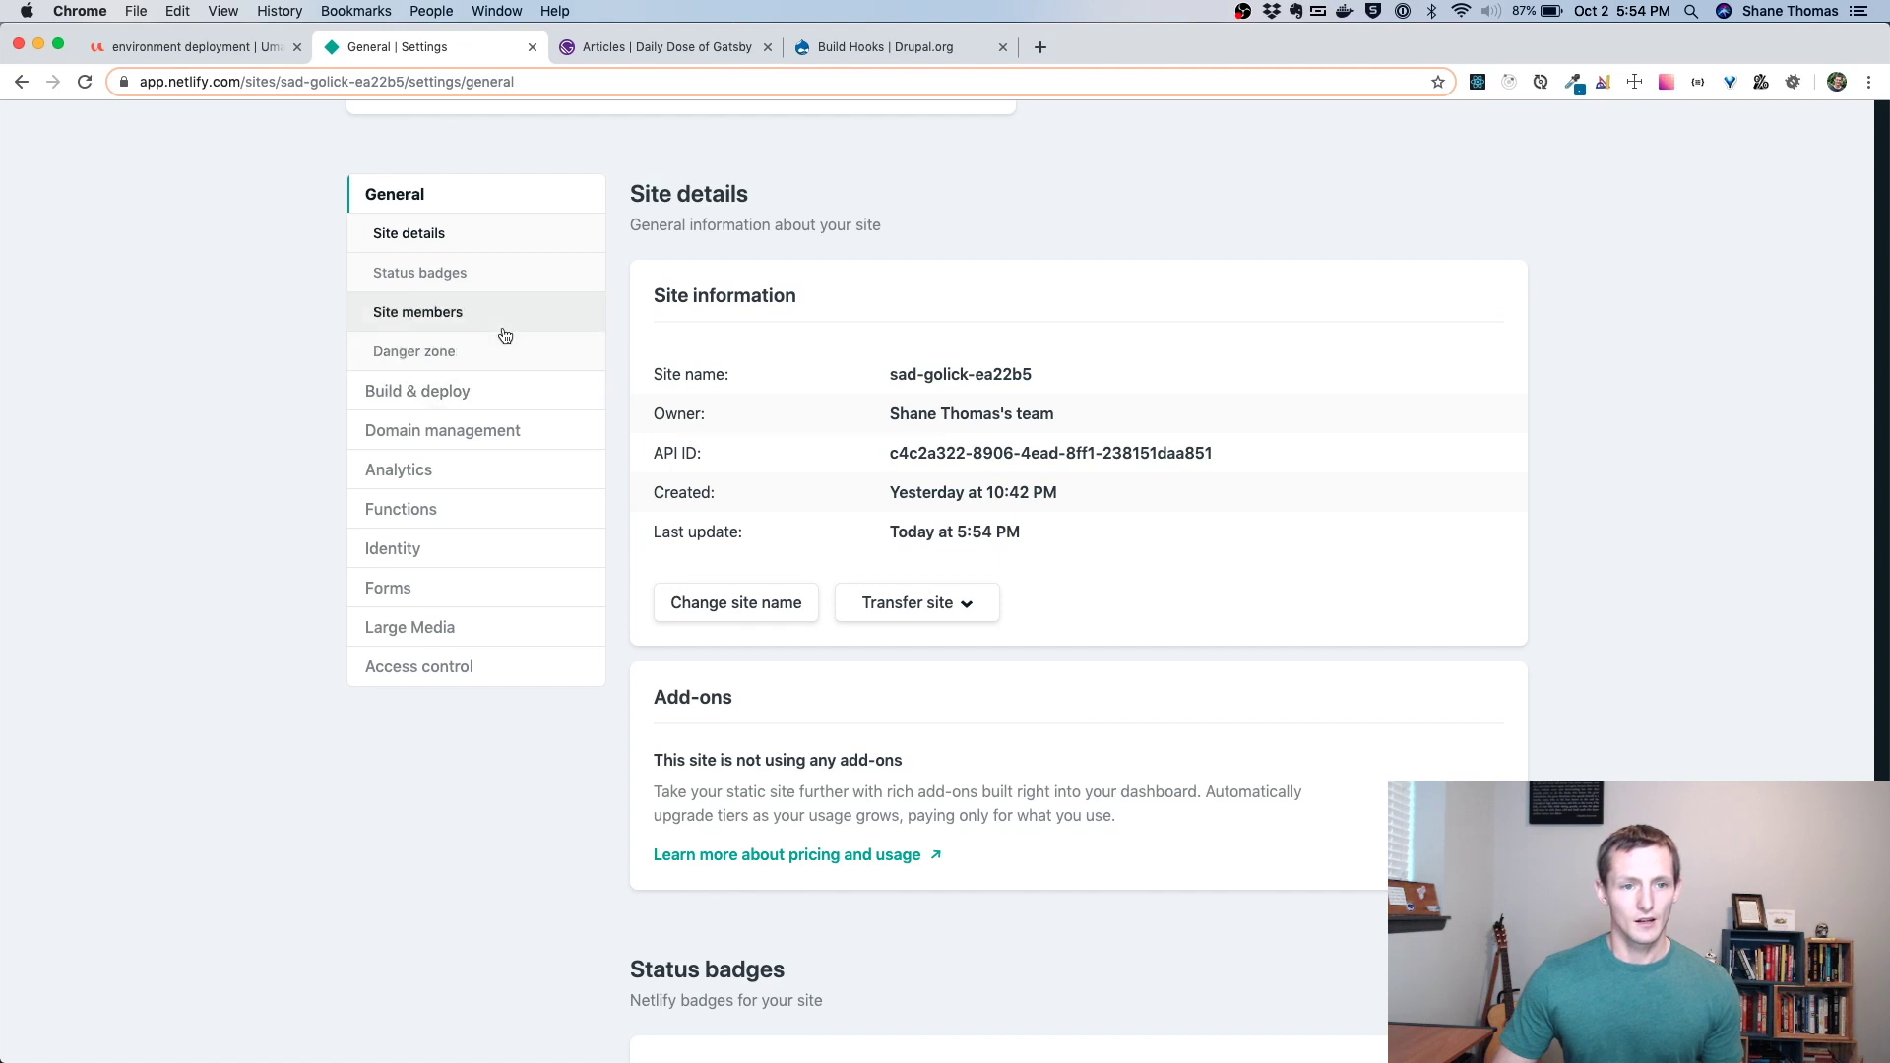
left_click(464, 392)
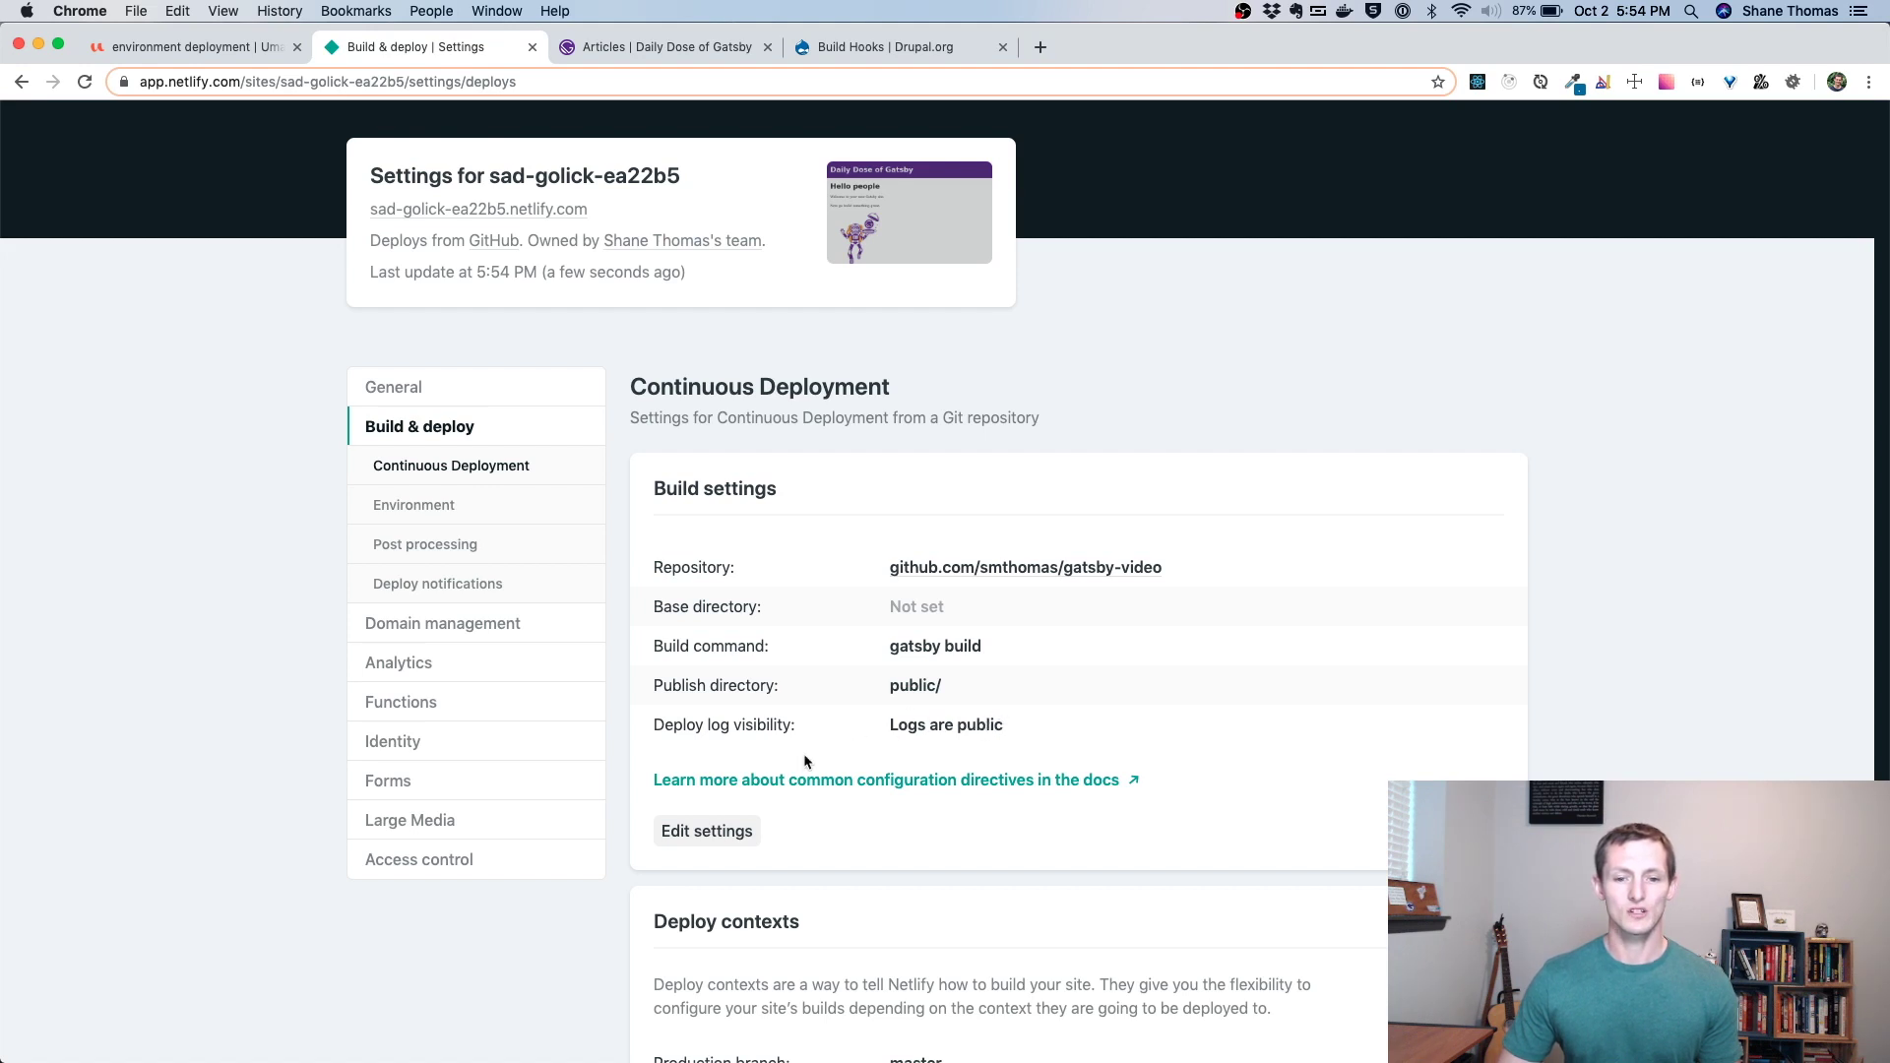
left_click(754, 829)
scroll(797, 788, "down", 1)
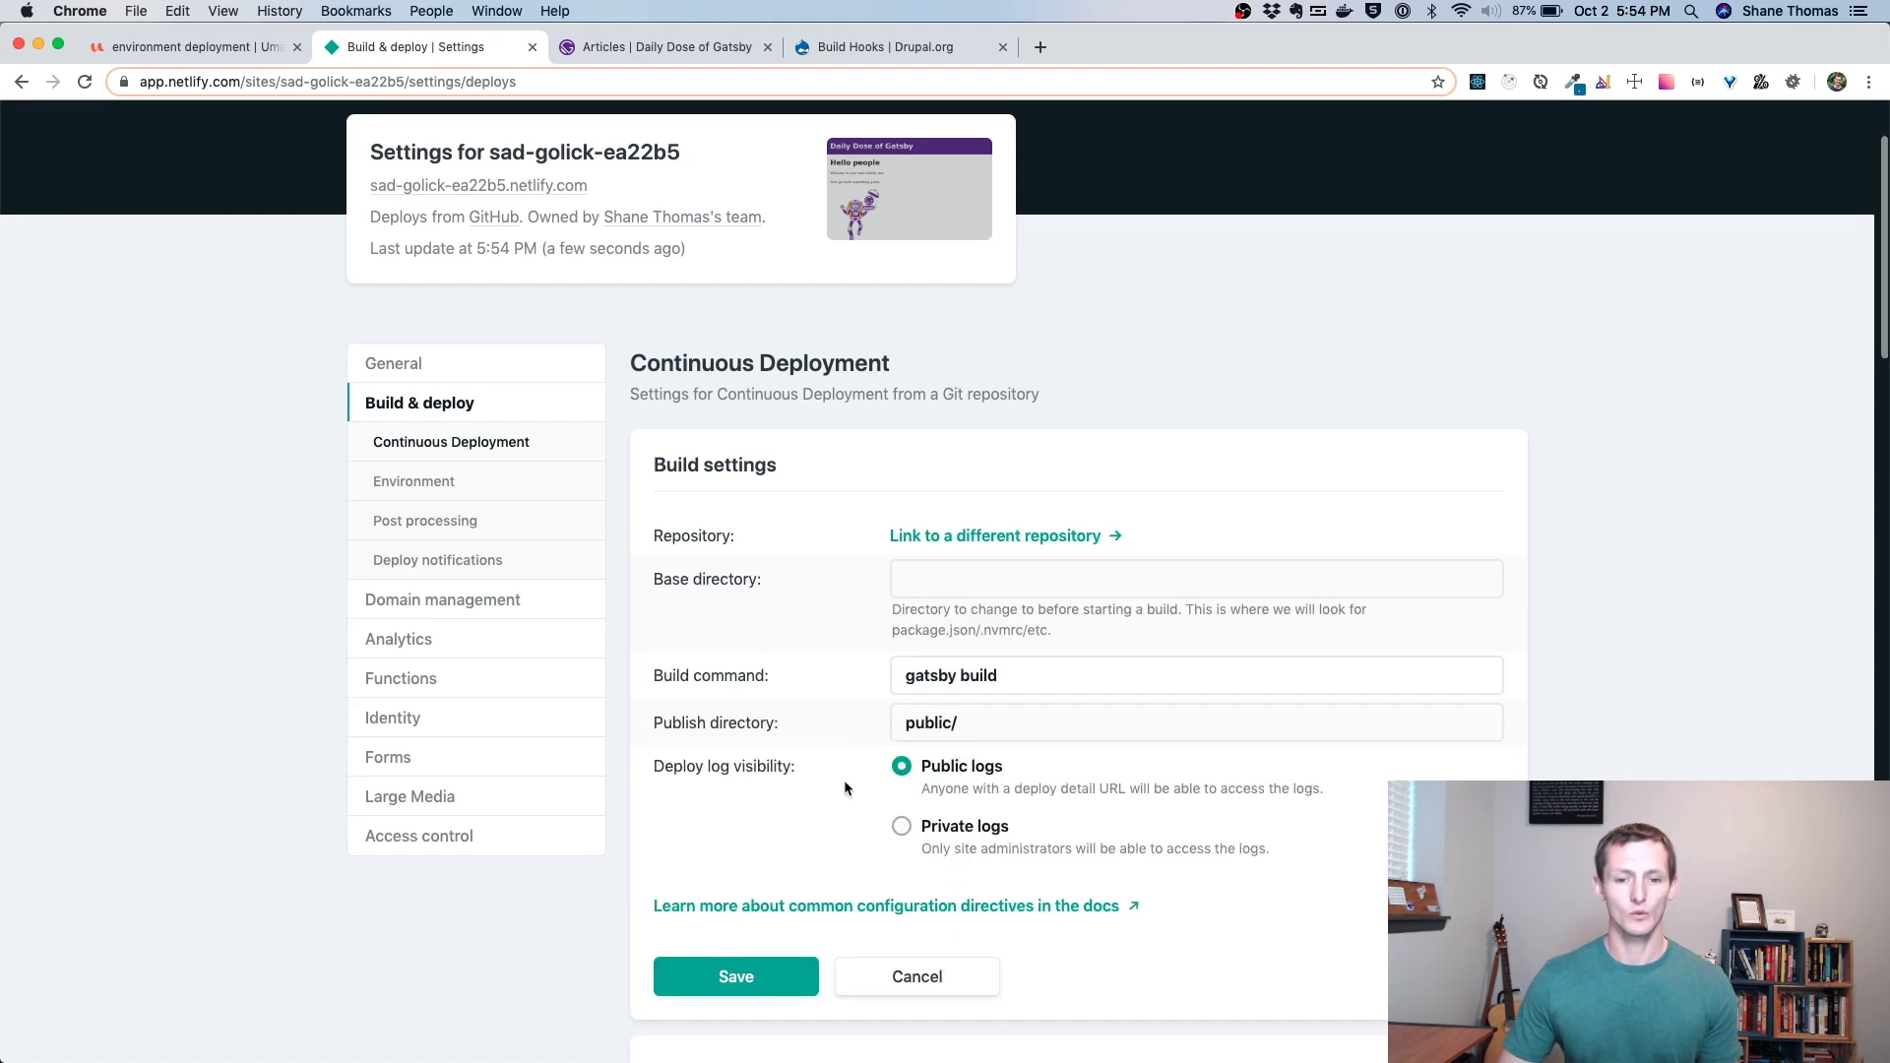
left_click(902, 826)
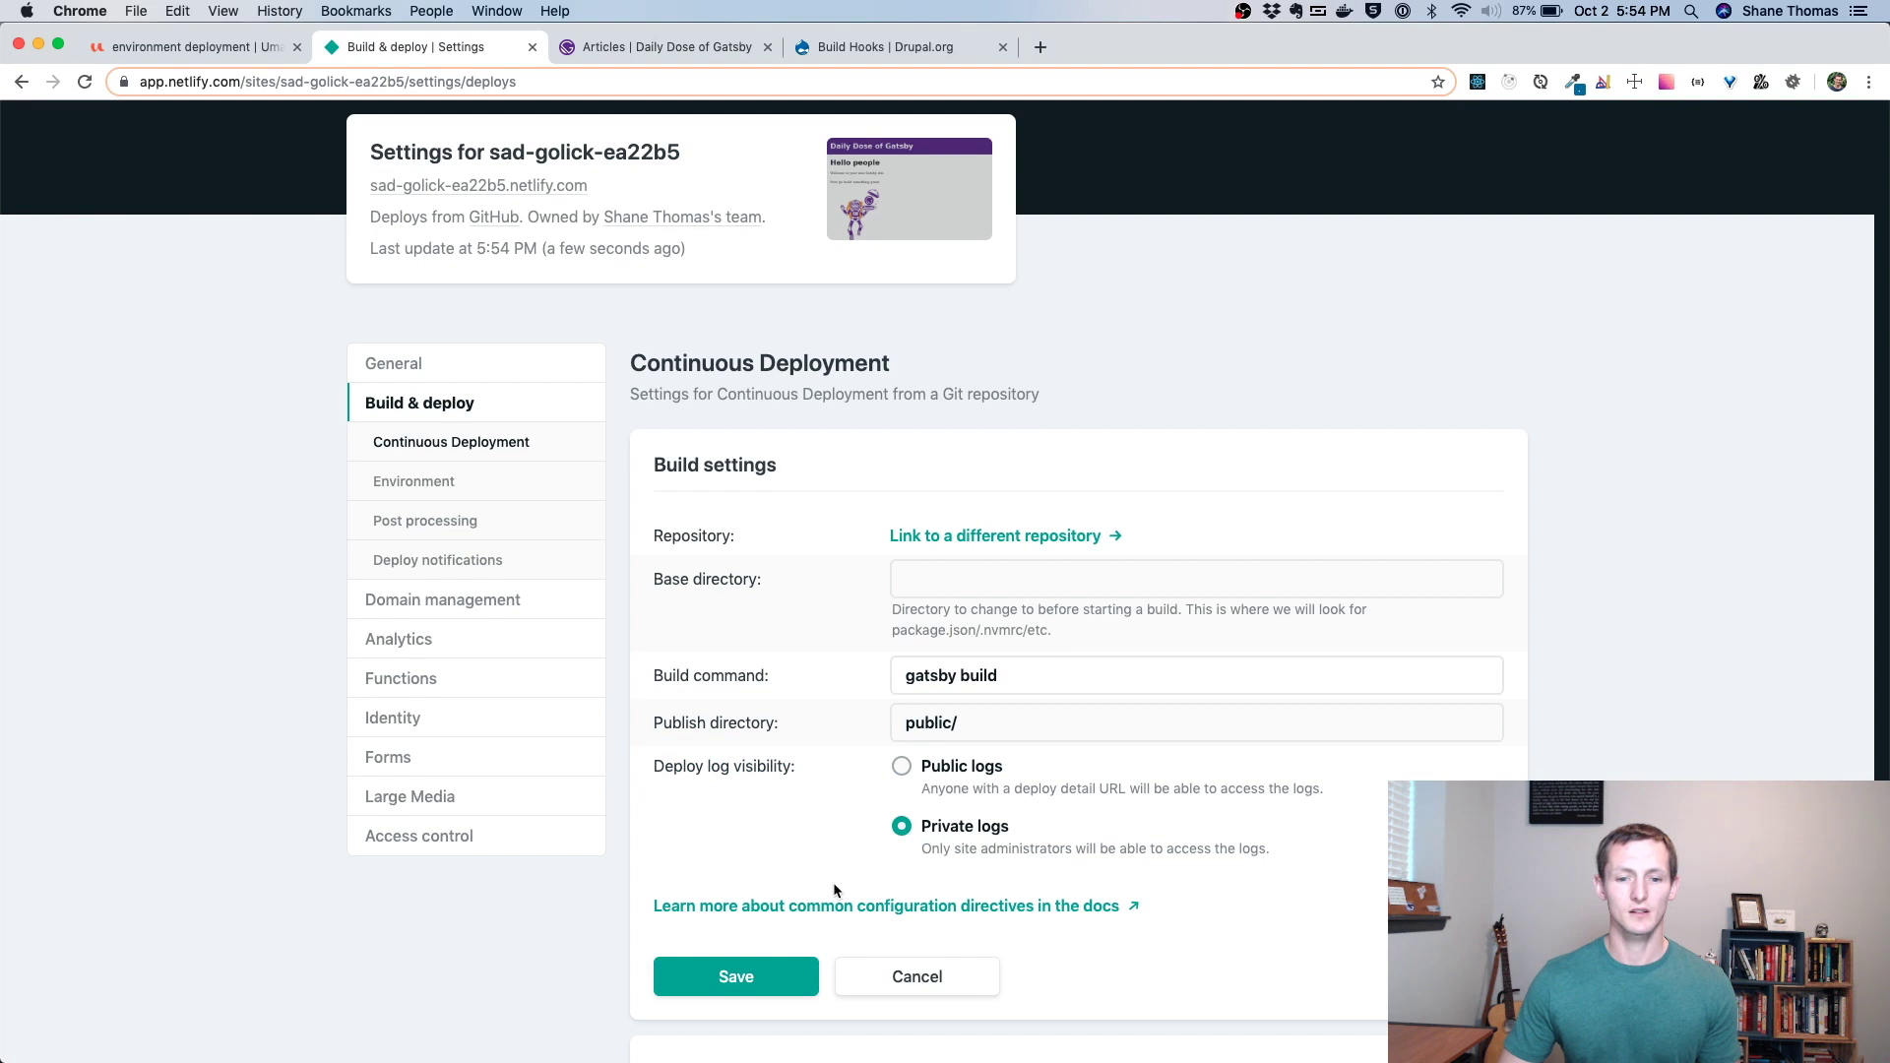
left_click(753, 976)
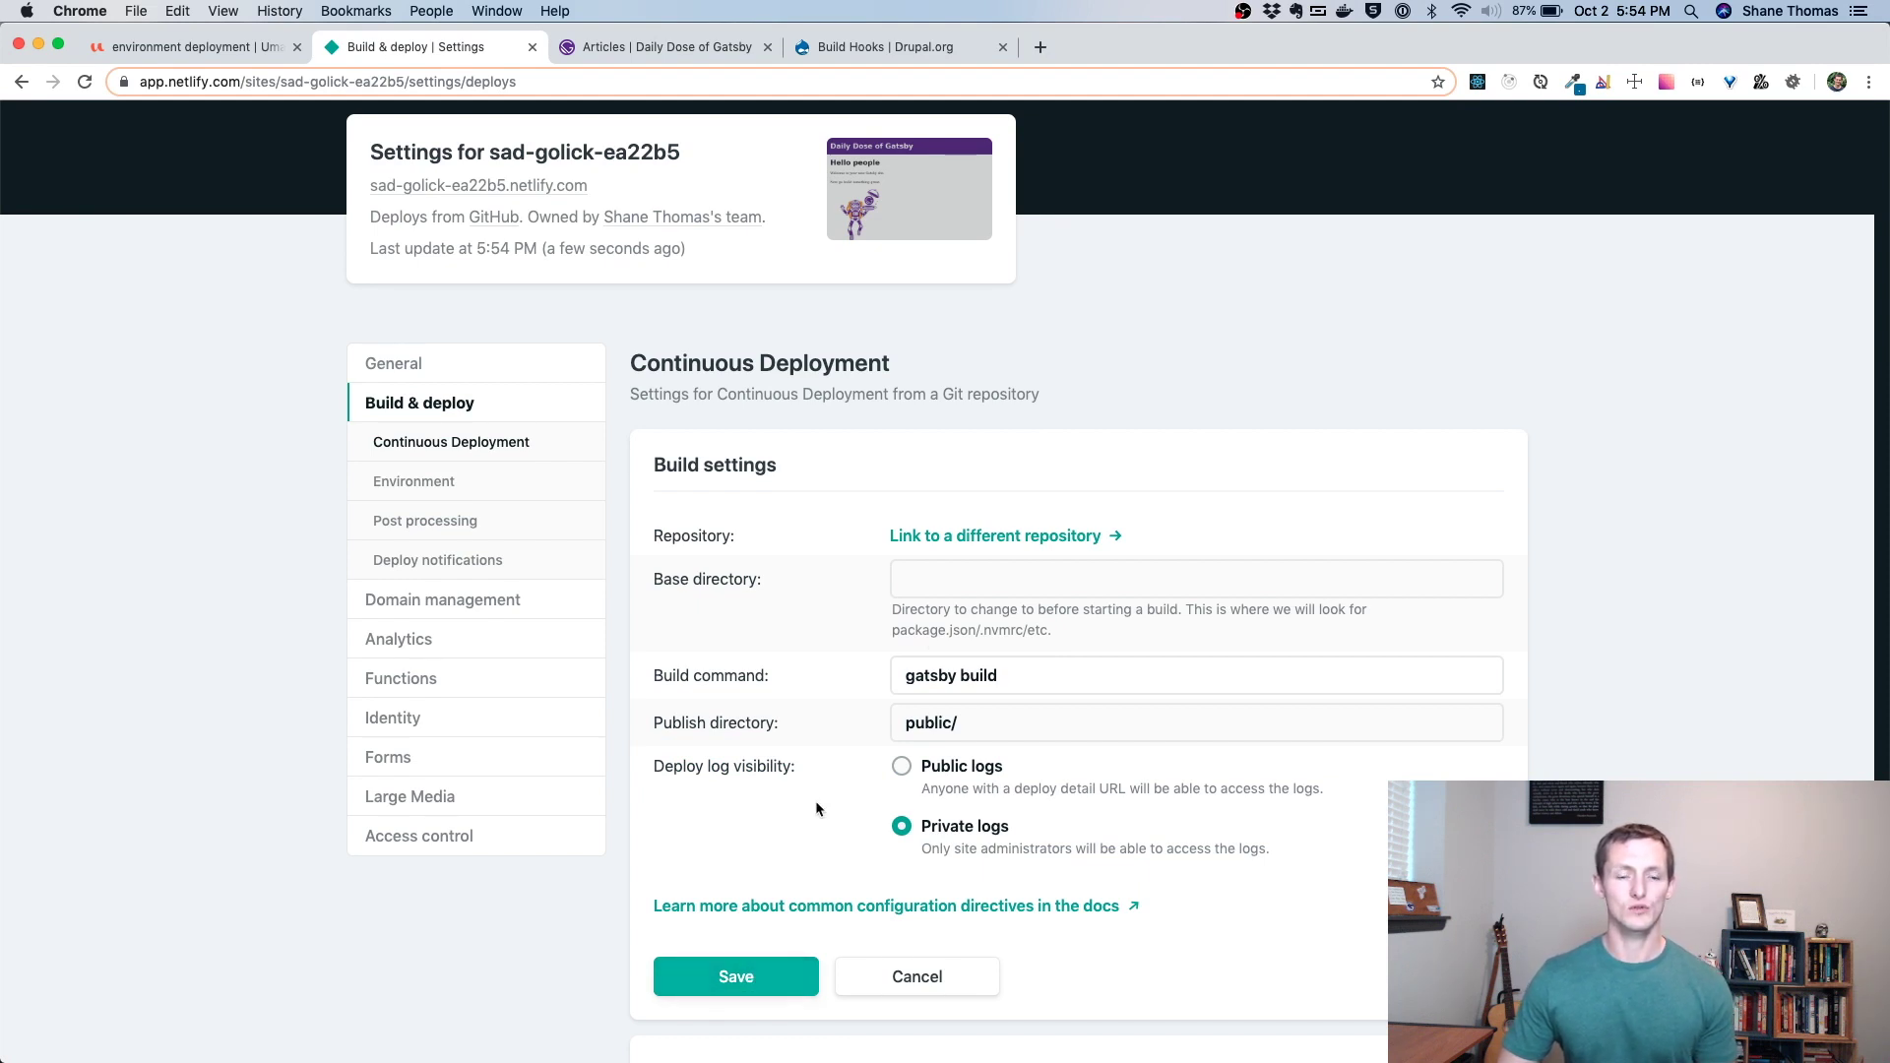
Start a new personal access token under User settings > Applications, then return to Drupal
left_click(238, 48)
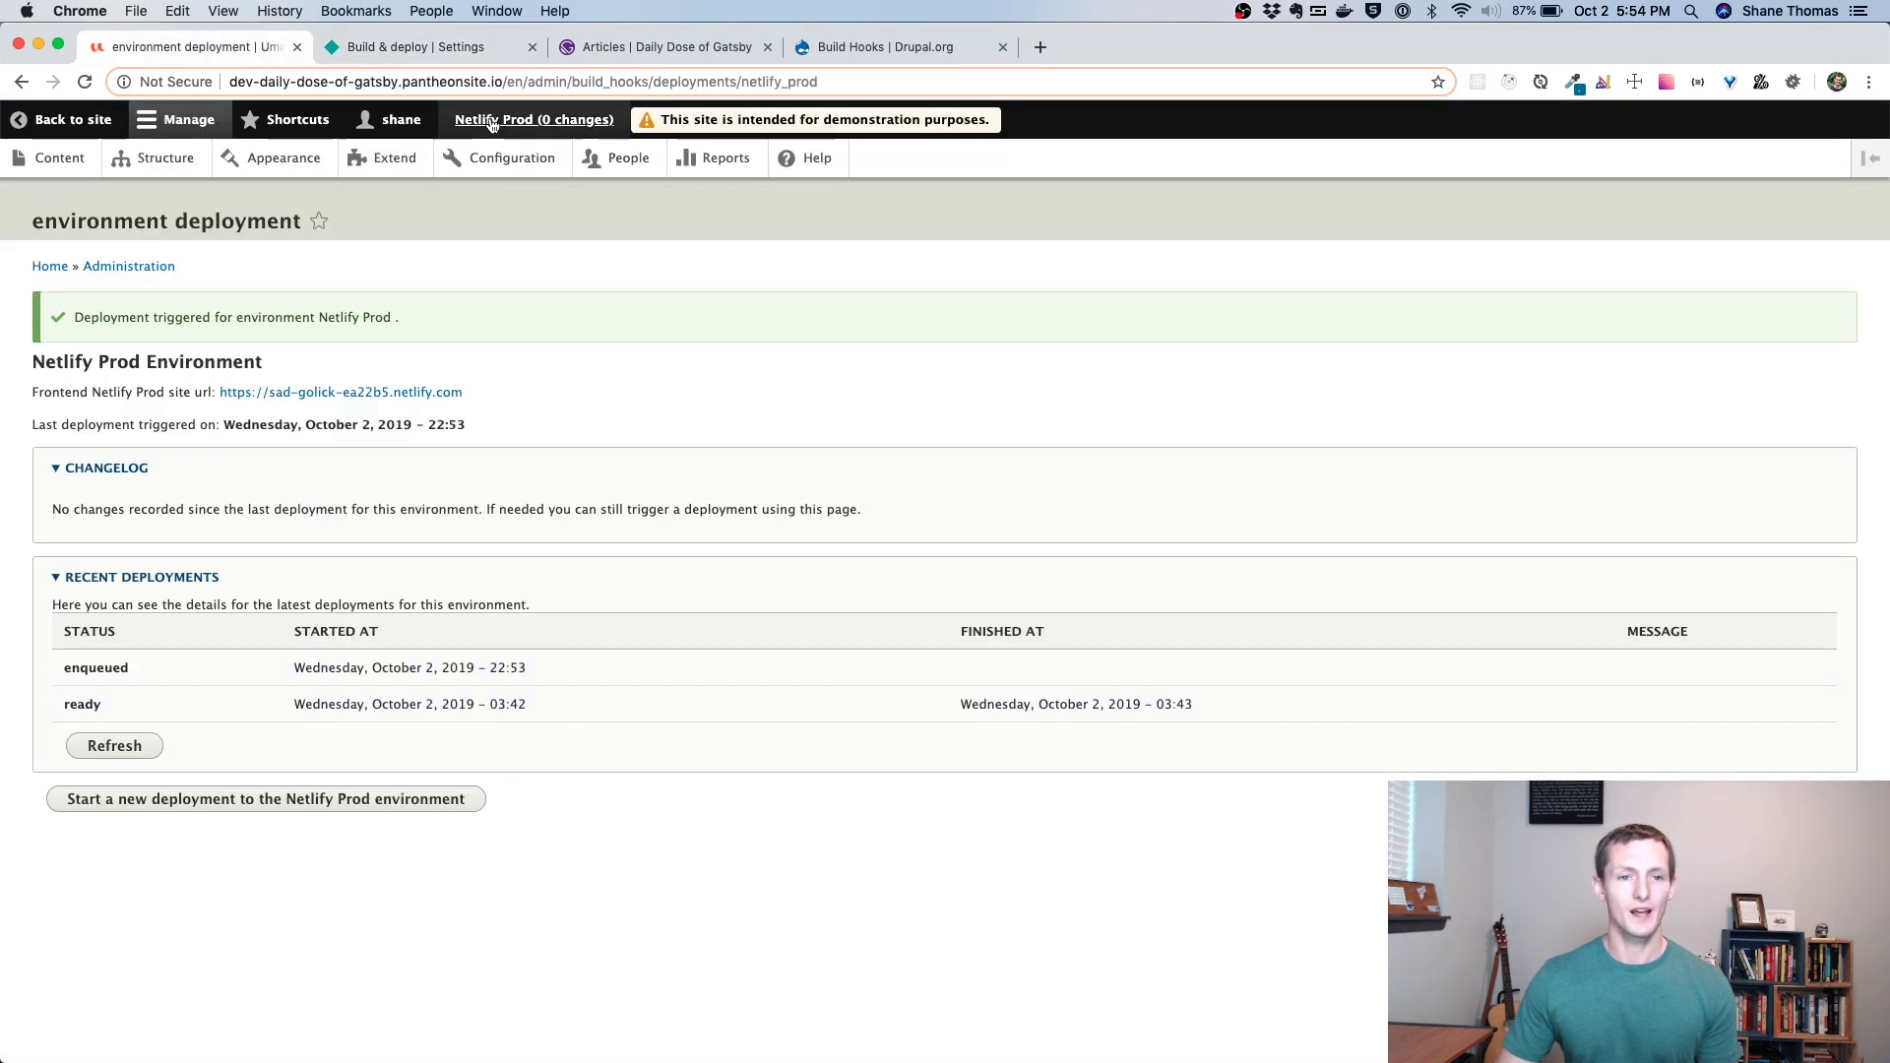
left_click(433, 47)
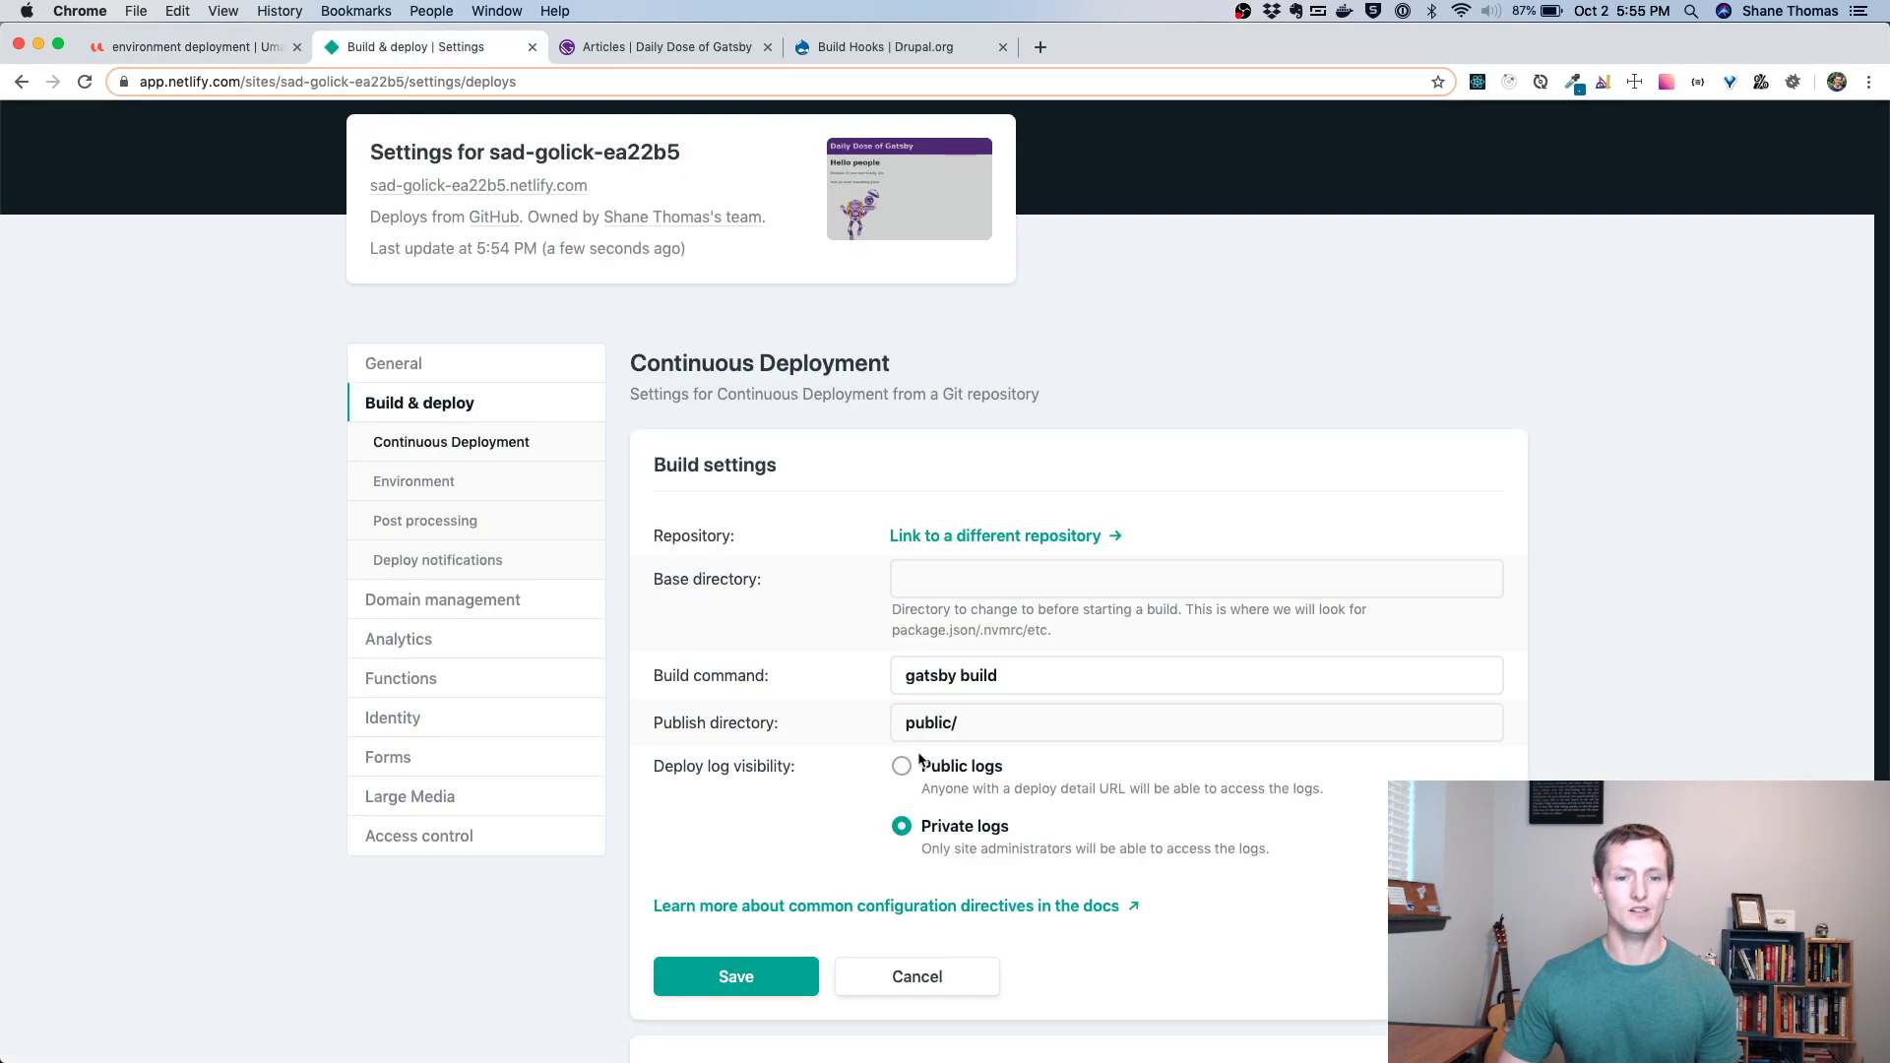
scroll(1114, 612, "up", 2)
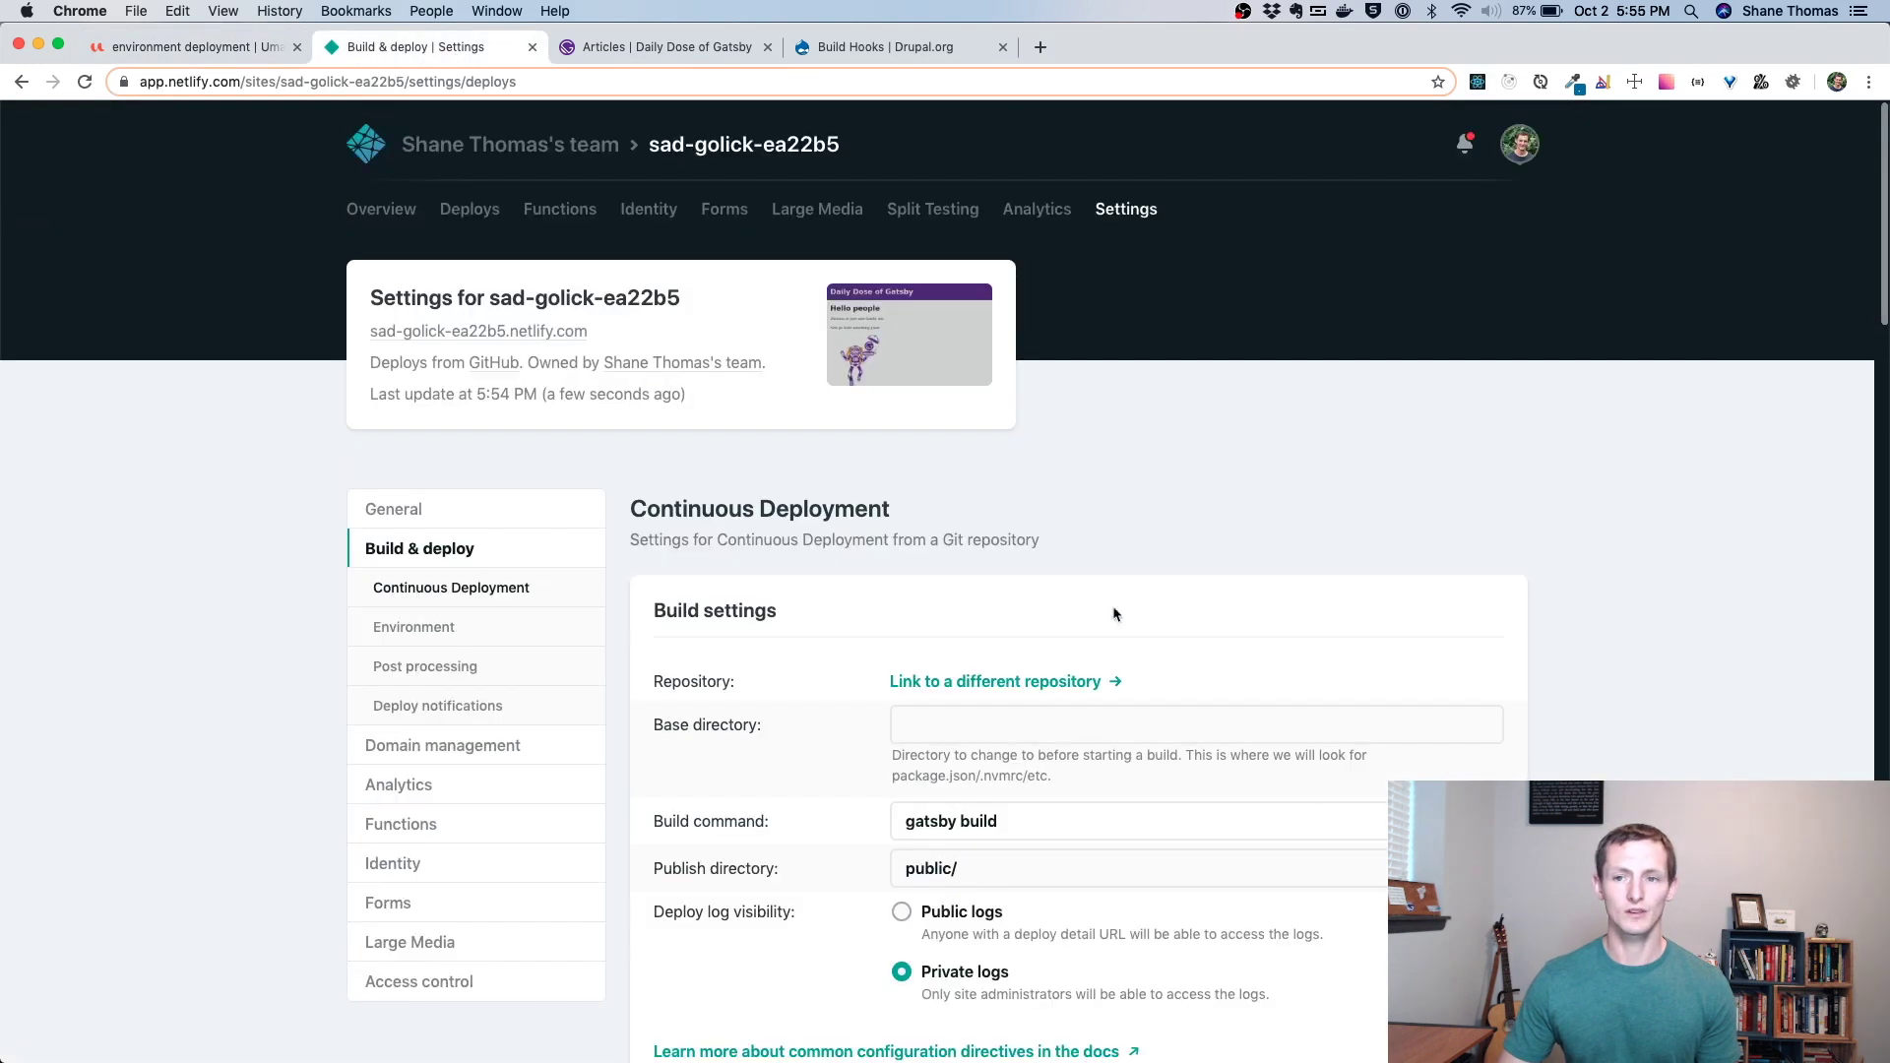
left_click(1506, 155)
left_click(1443, 256)
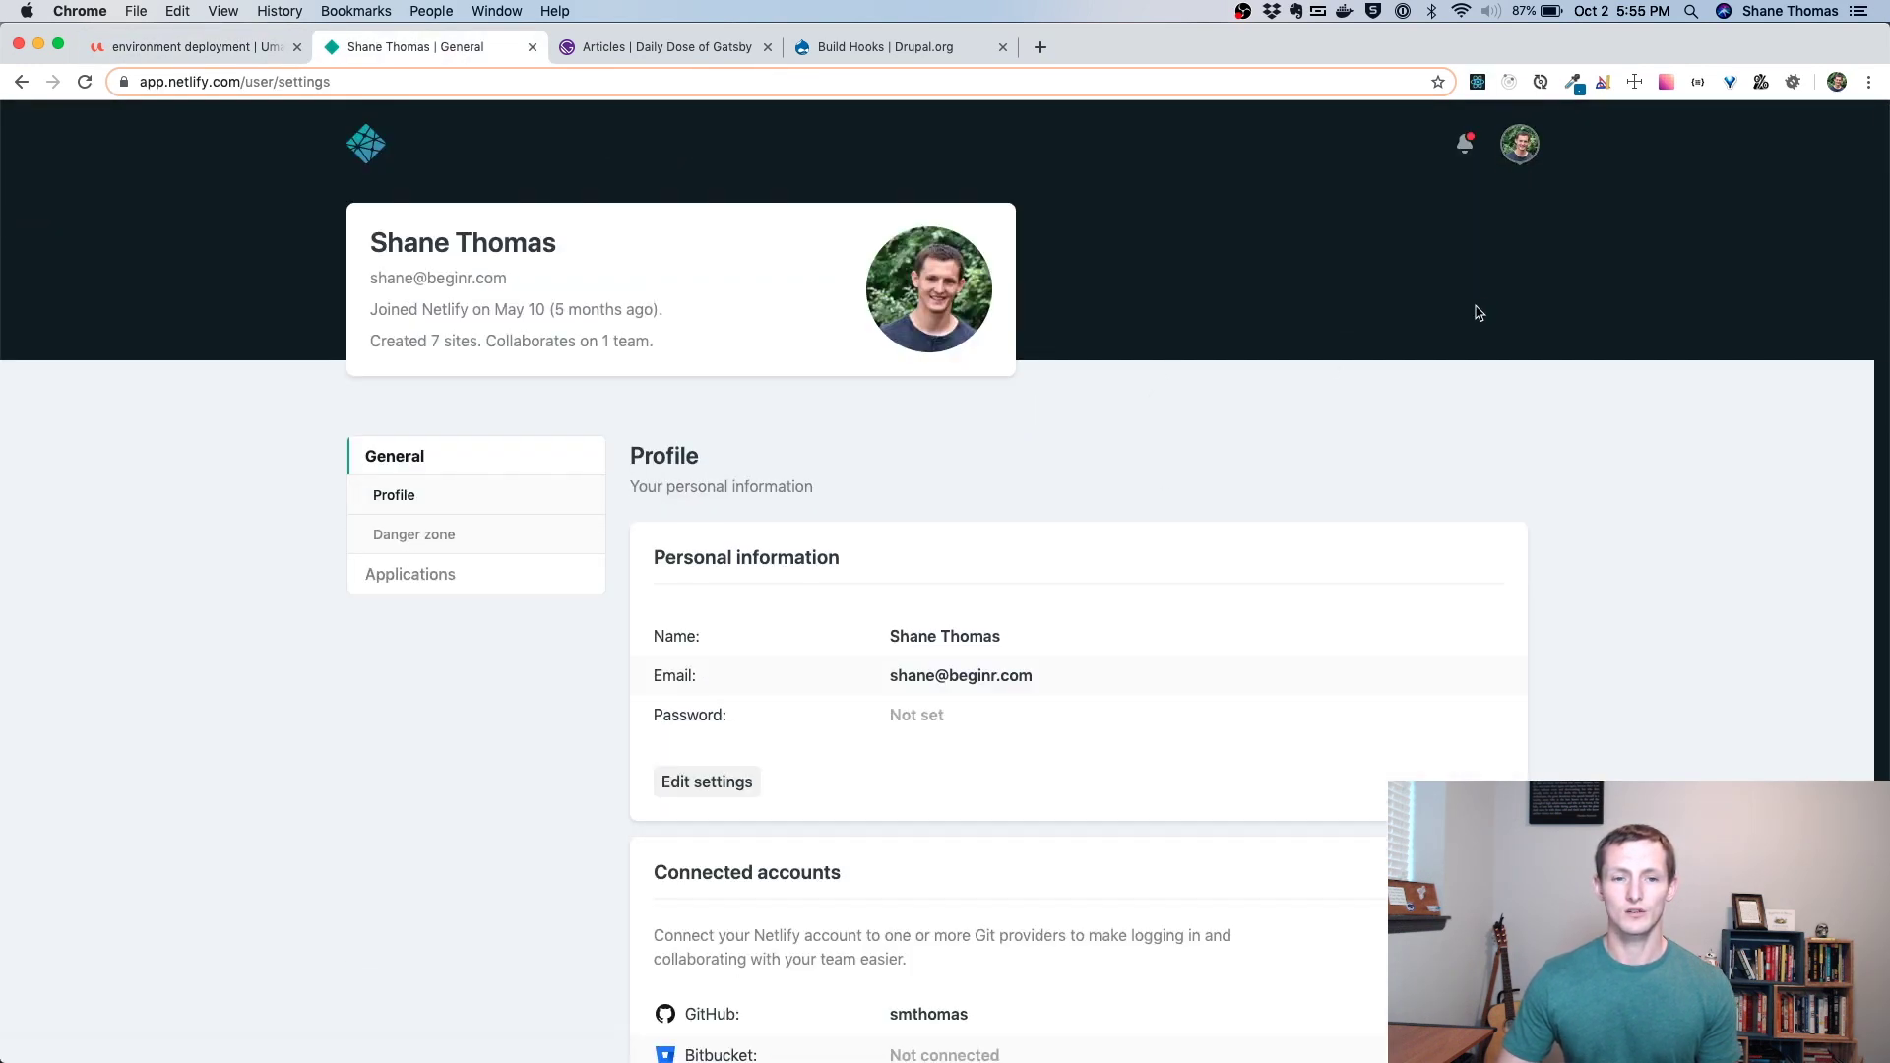
left_click(408, 579)
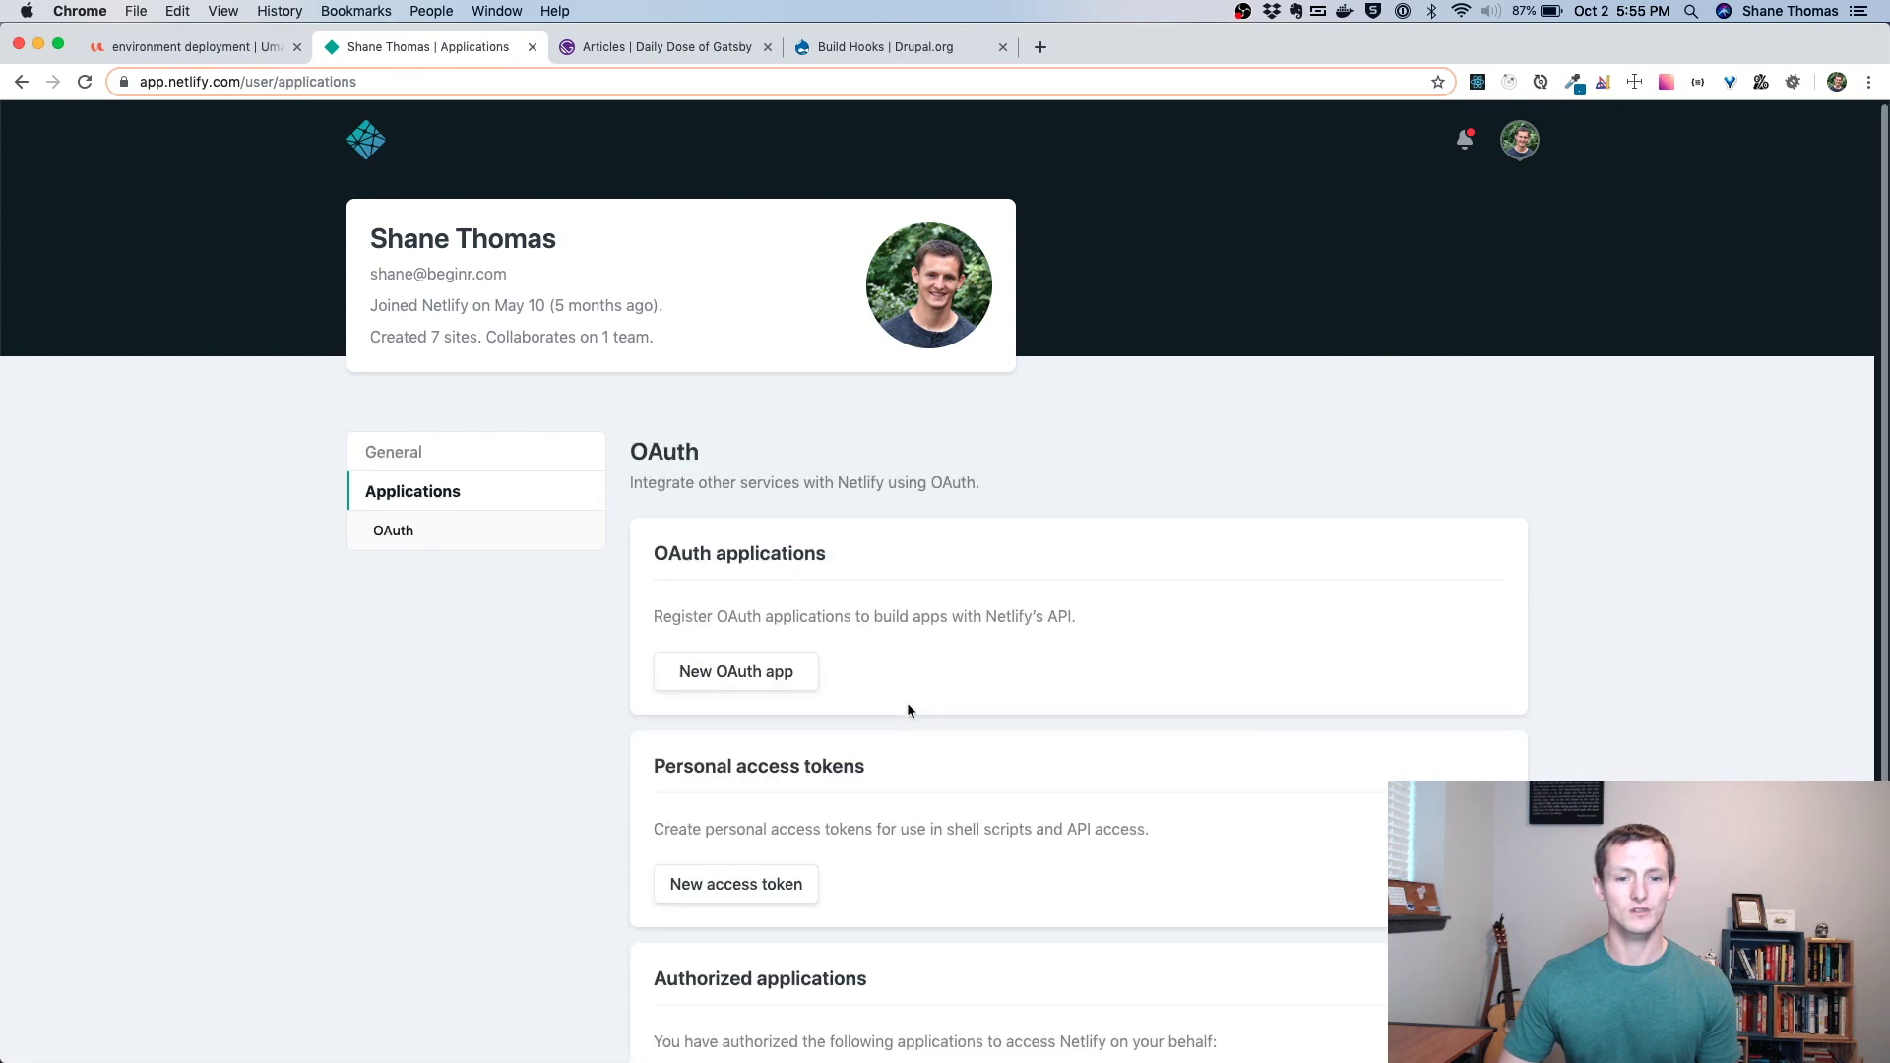
scroll(906, 701, "down", 3)
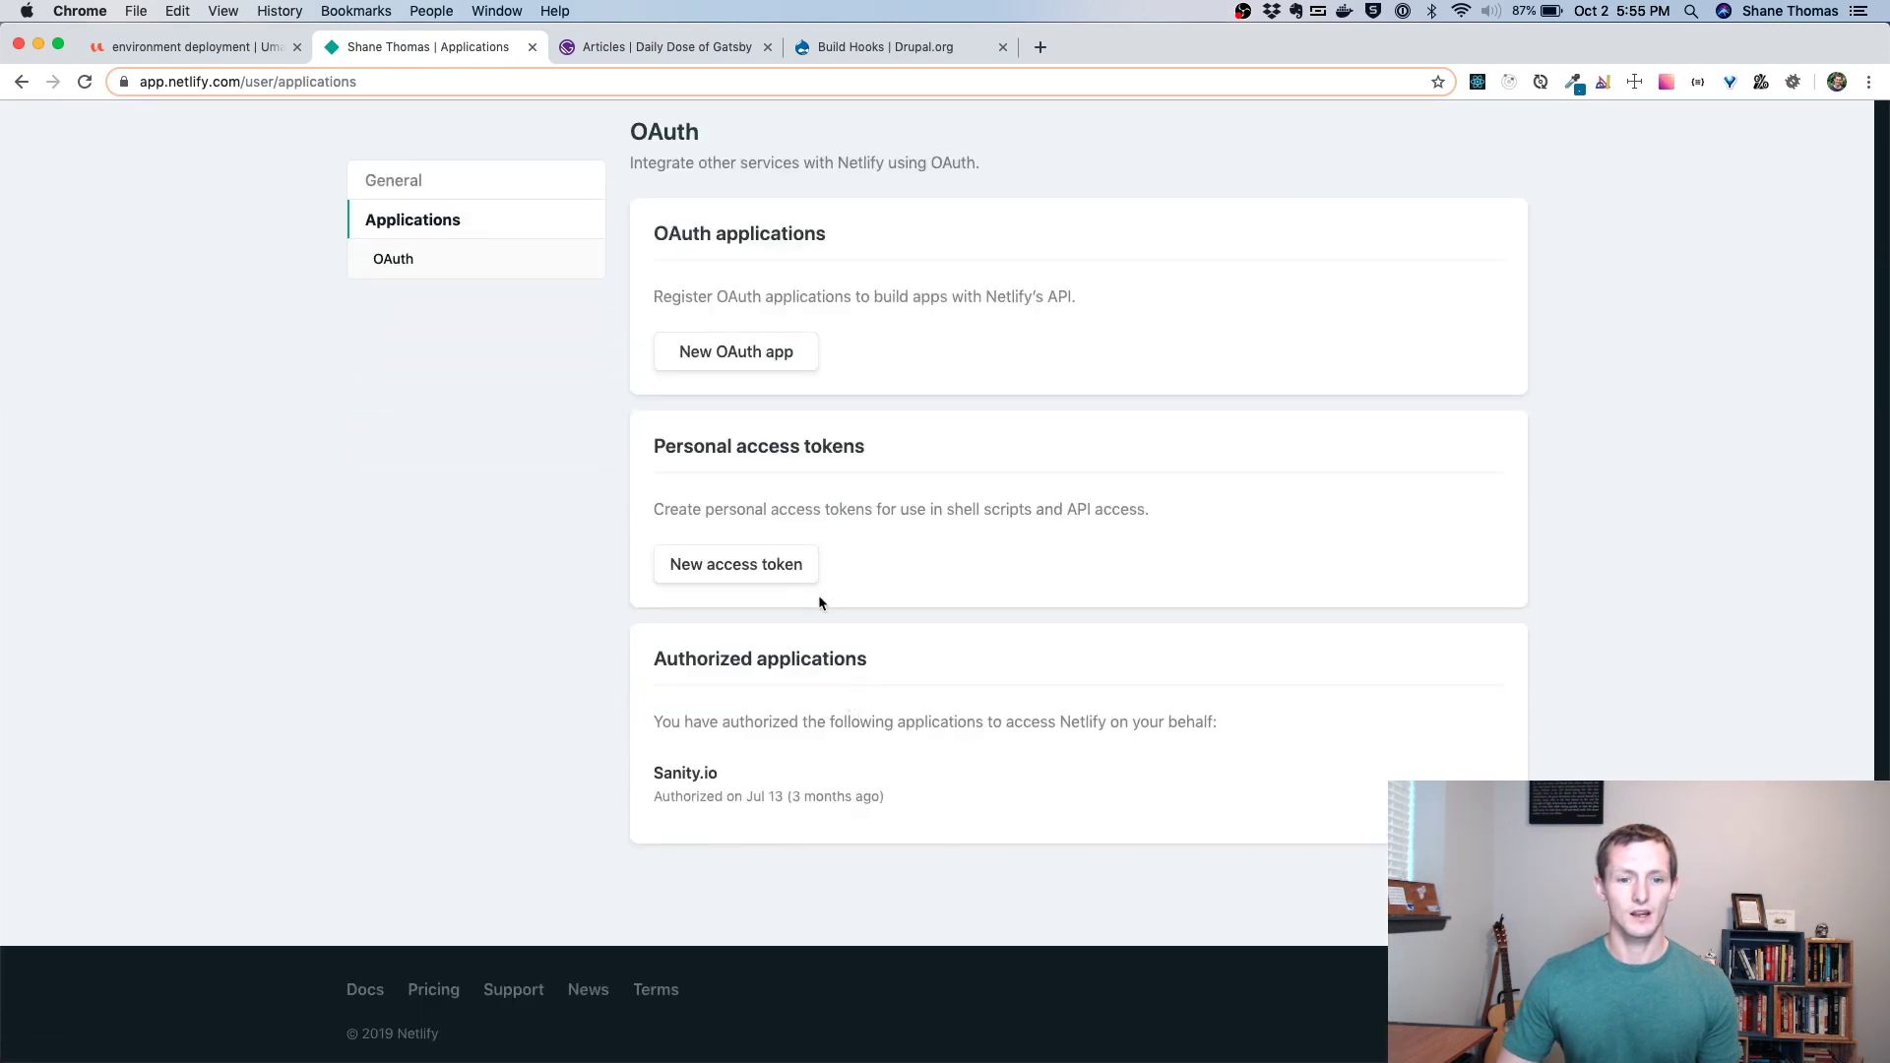
left_click(721, 574)
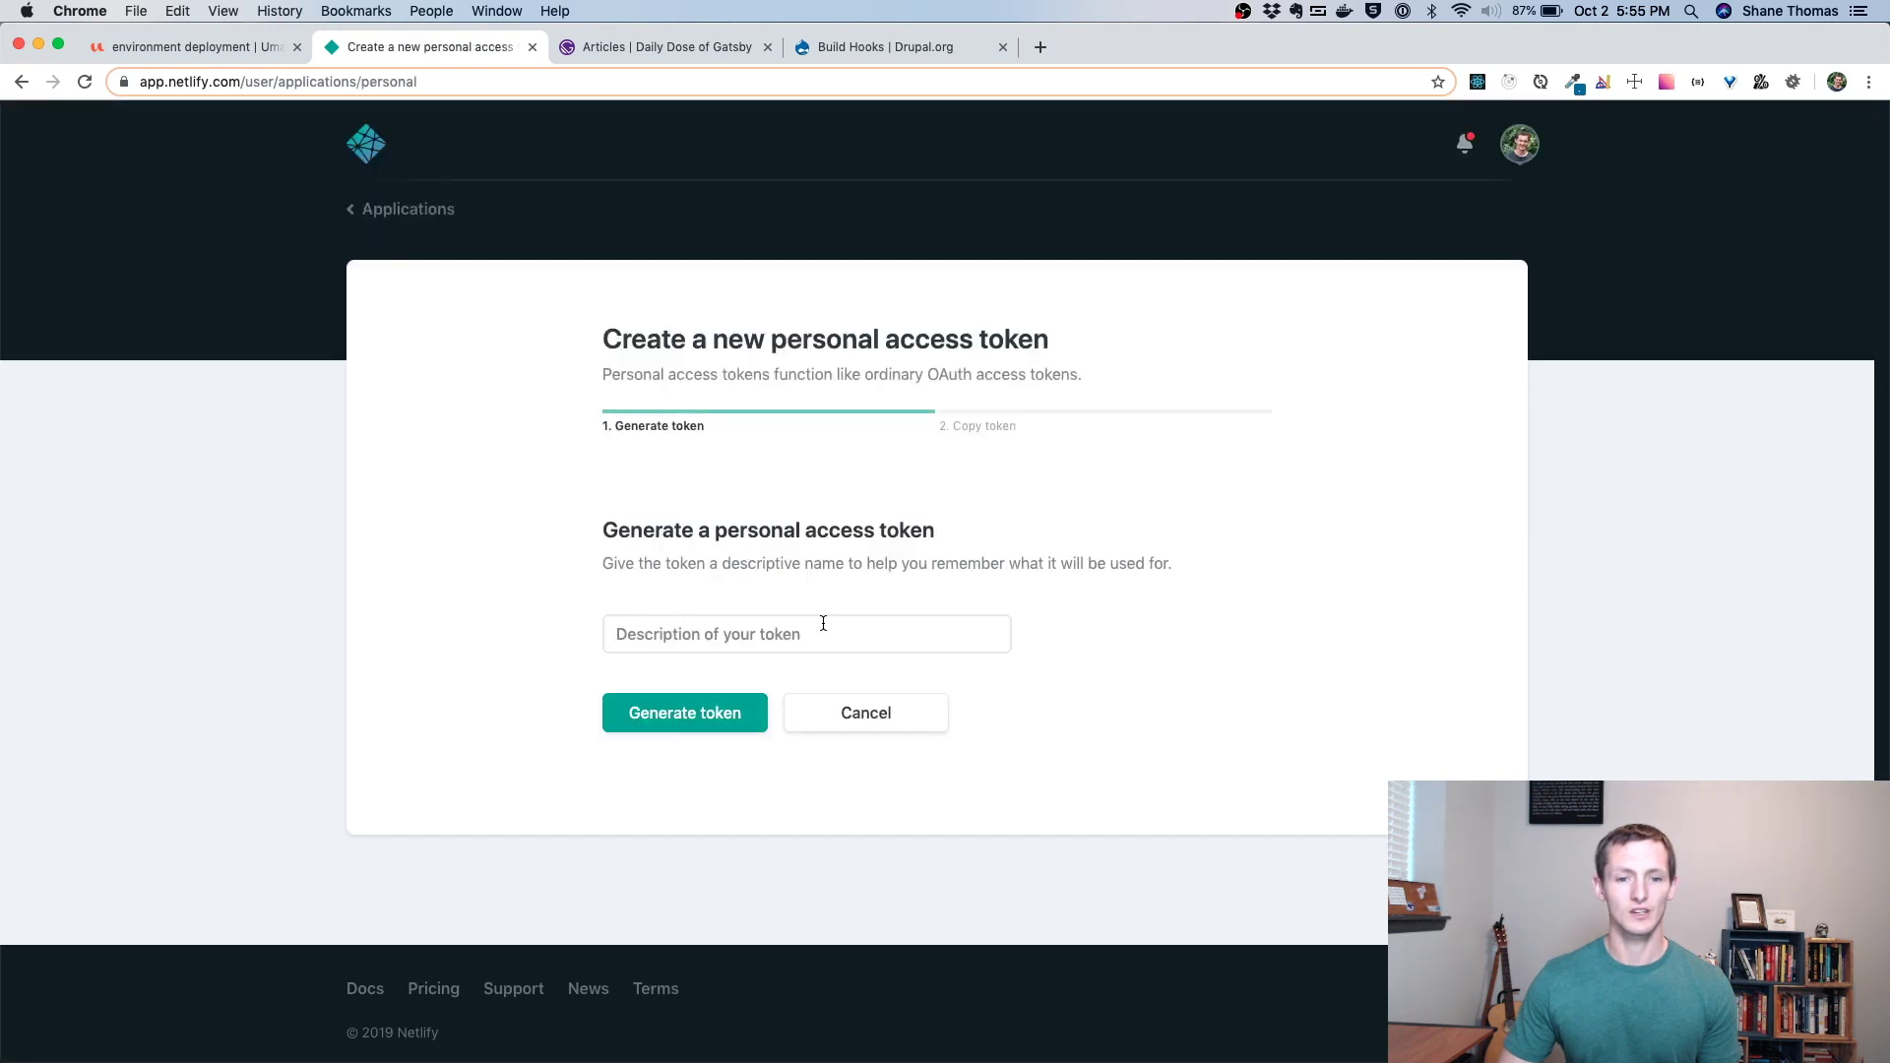
left_click(246, 47)
Go to Configuration > Build Hooks Netlify settings and focus the empty personal access token field
left_click(520, 161)
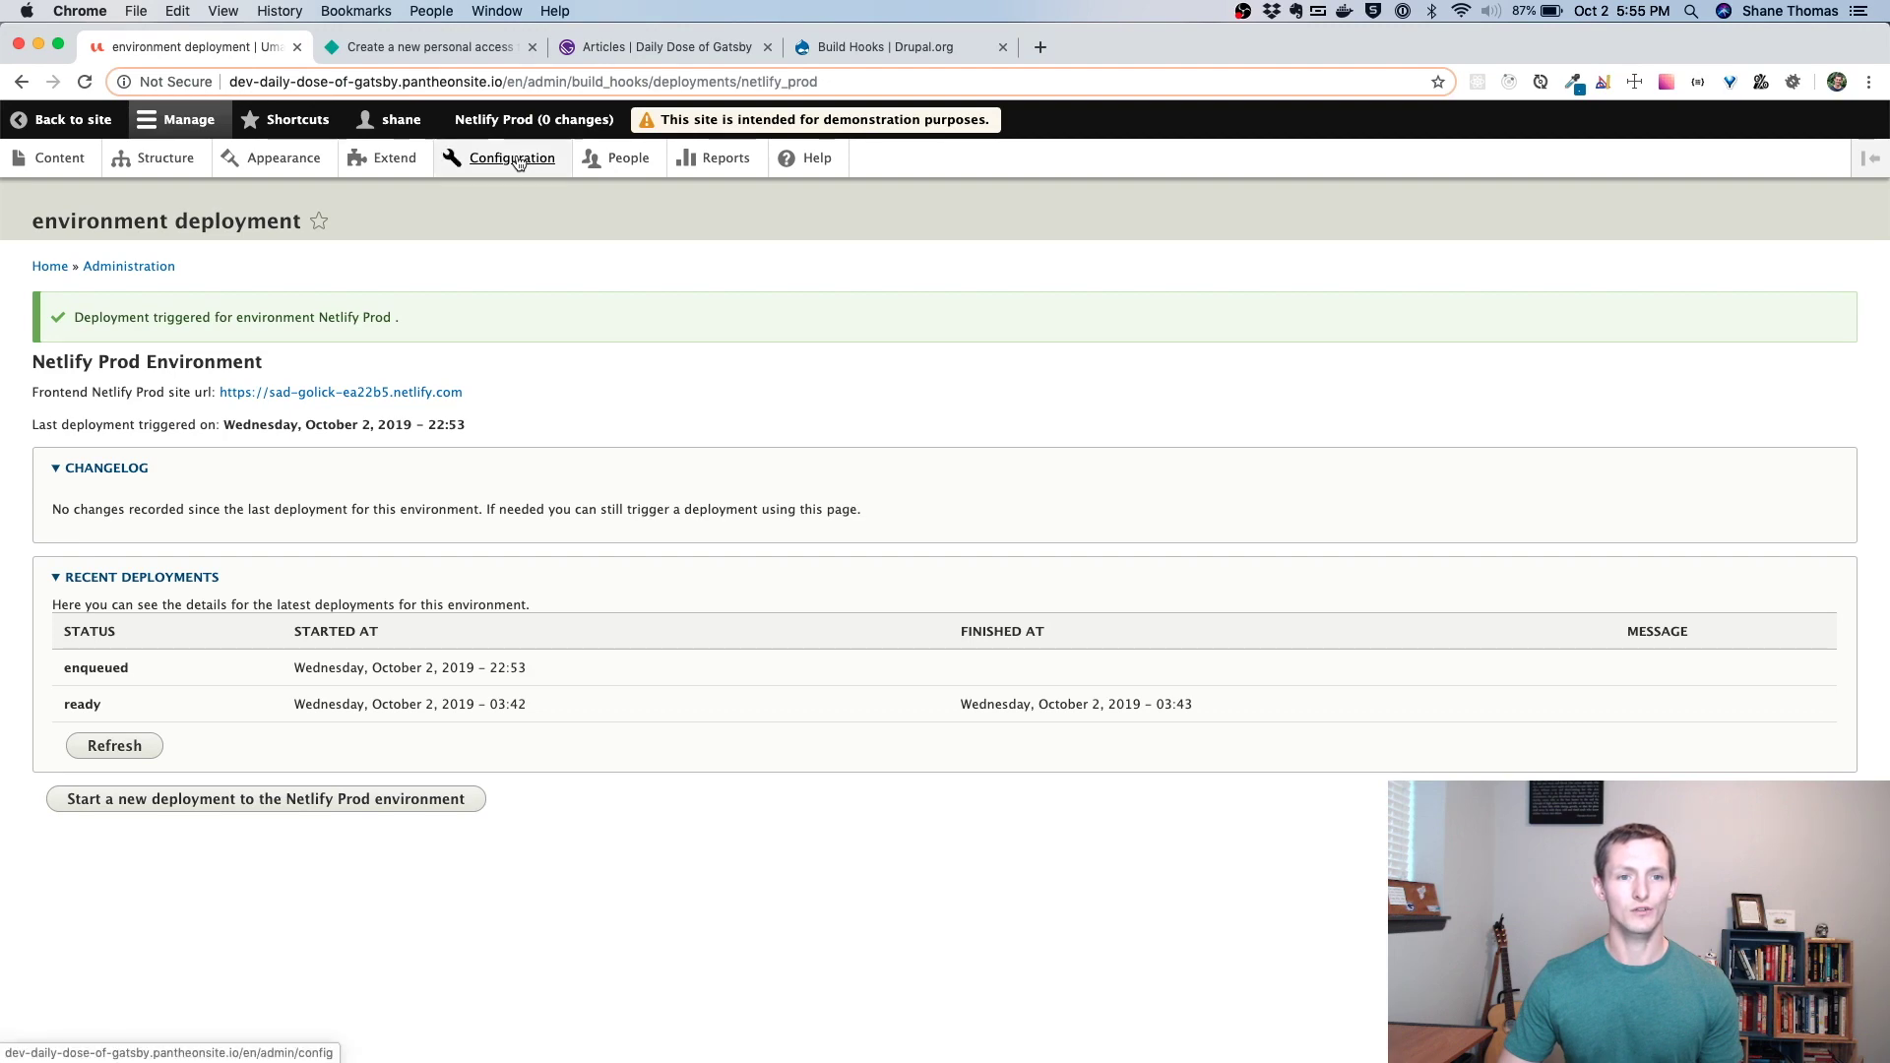
scroll(384, 689, "down", 10)
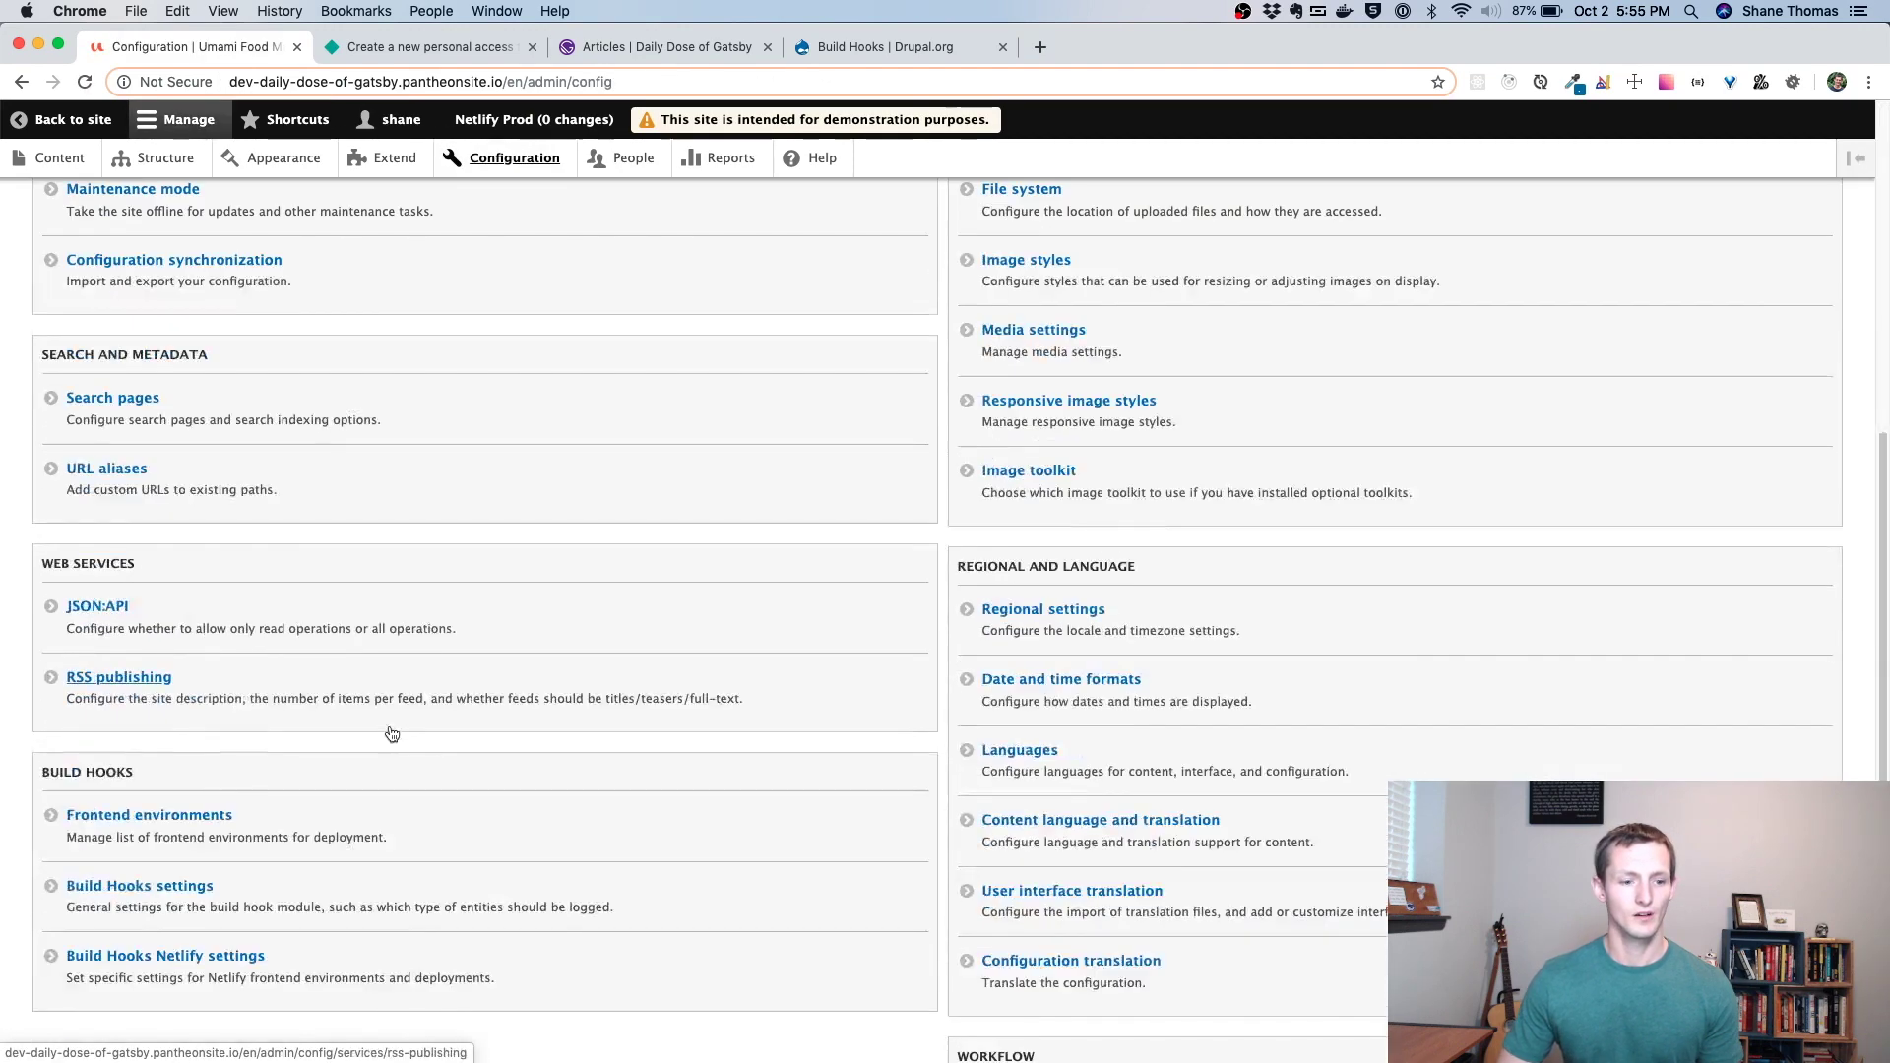
left_click(150, 918)
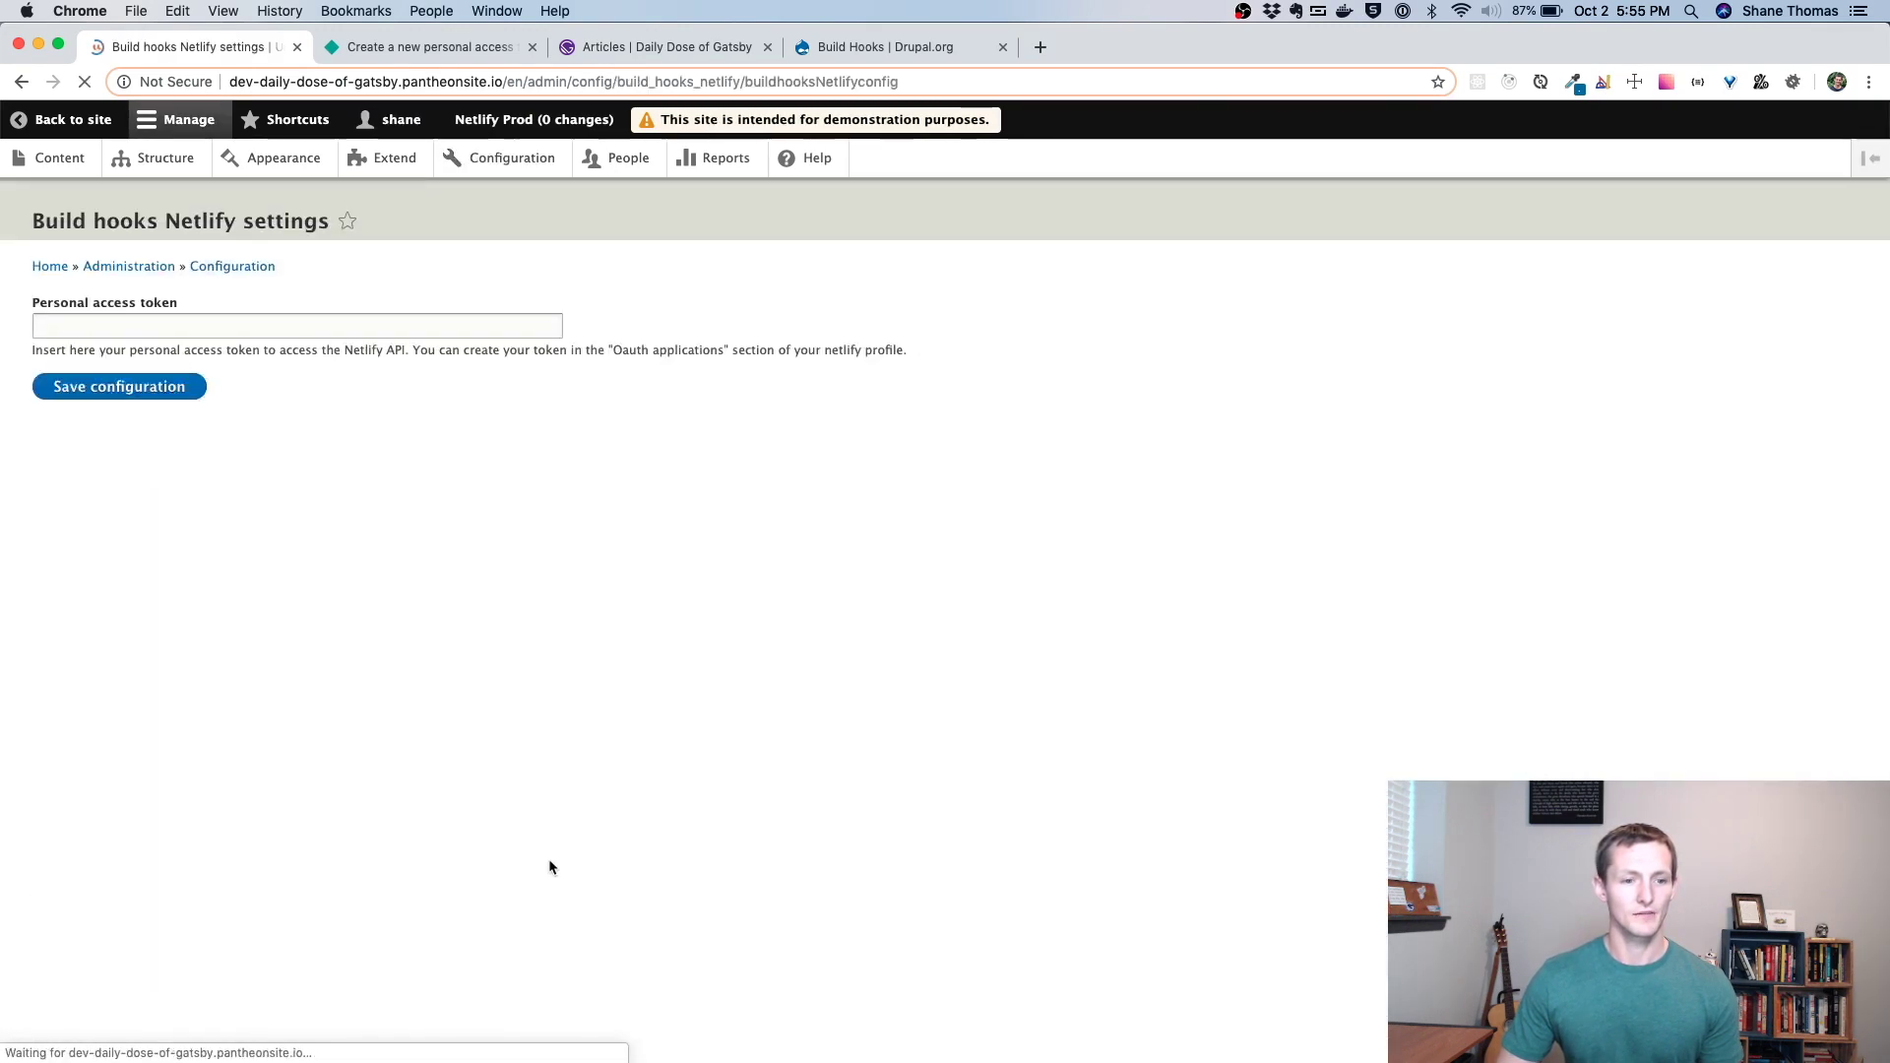
left_click(248, 325)
left_click(617, 482)
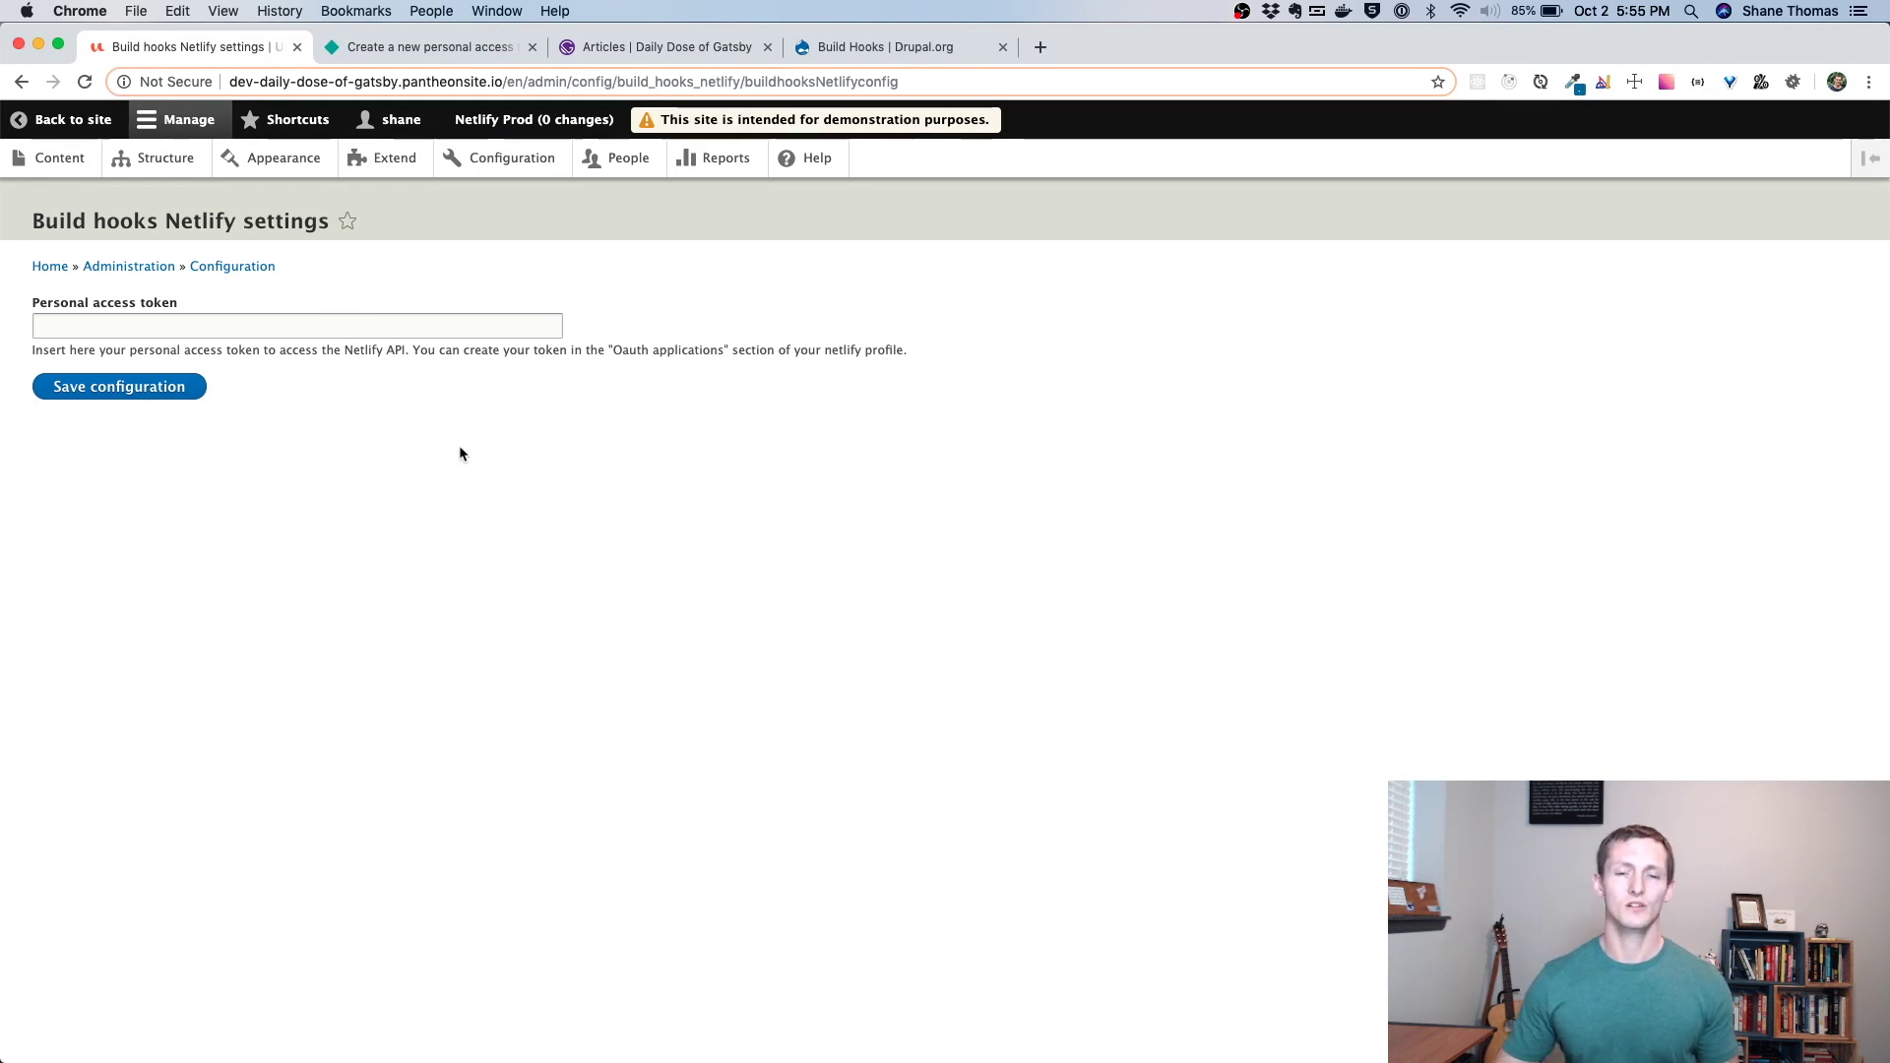
left_click(455, 50)
Open the team's Sites list via the Netlify logo
left_click(367, 157)
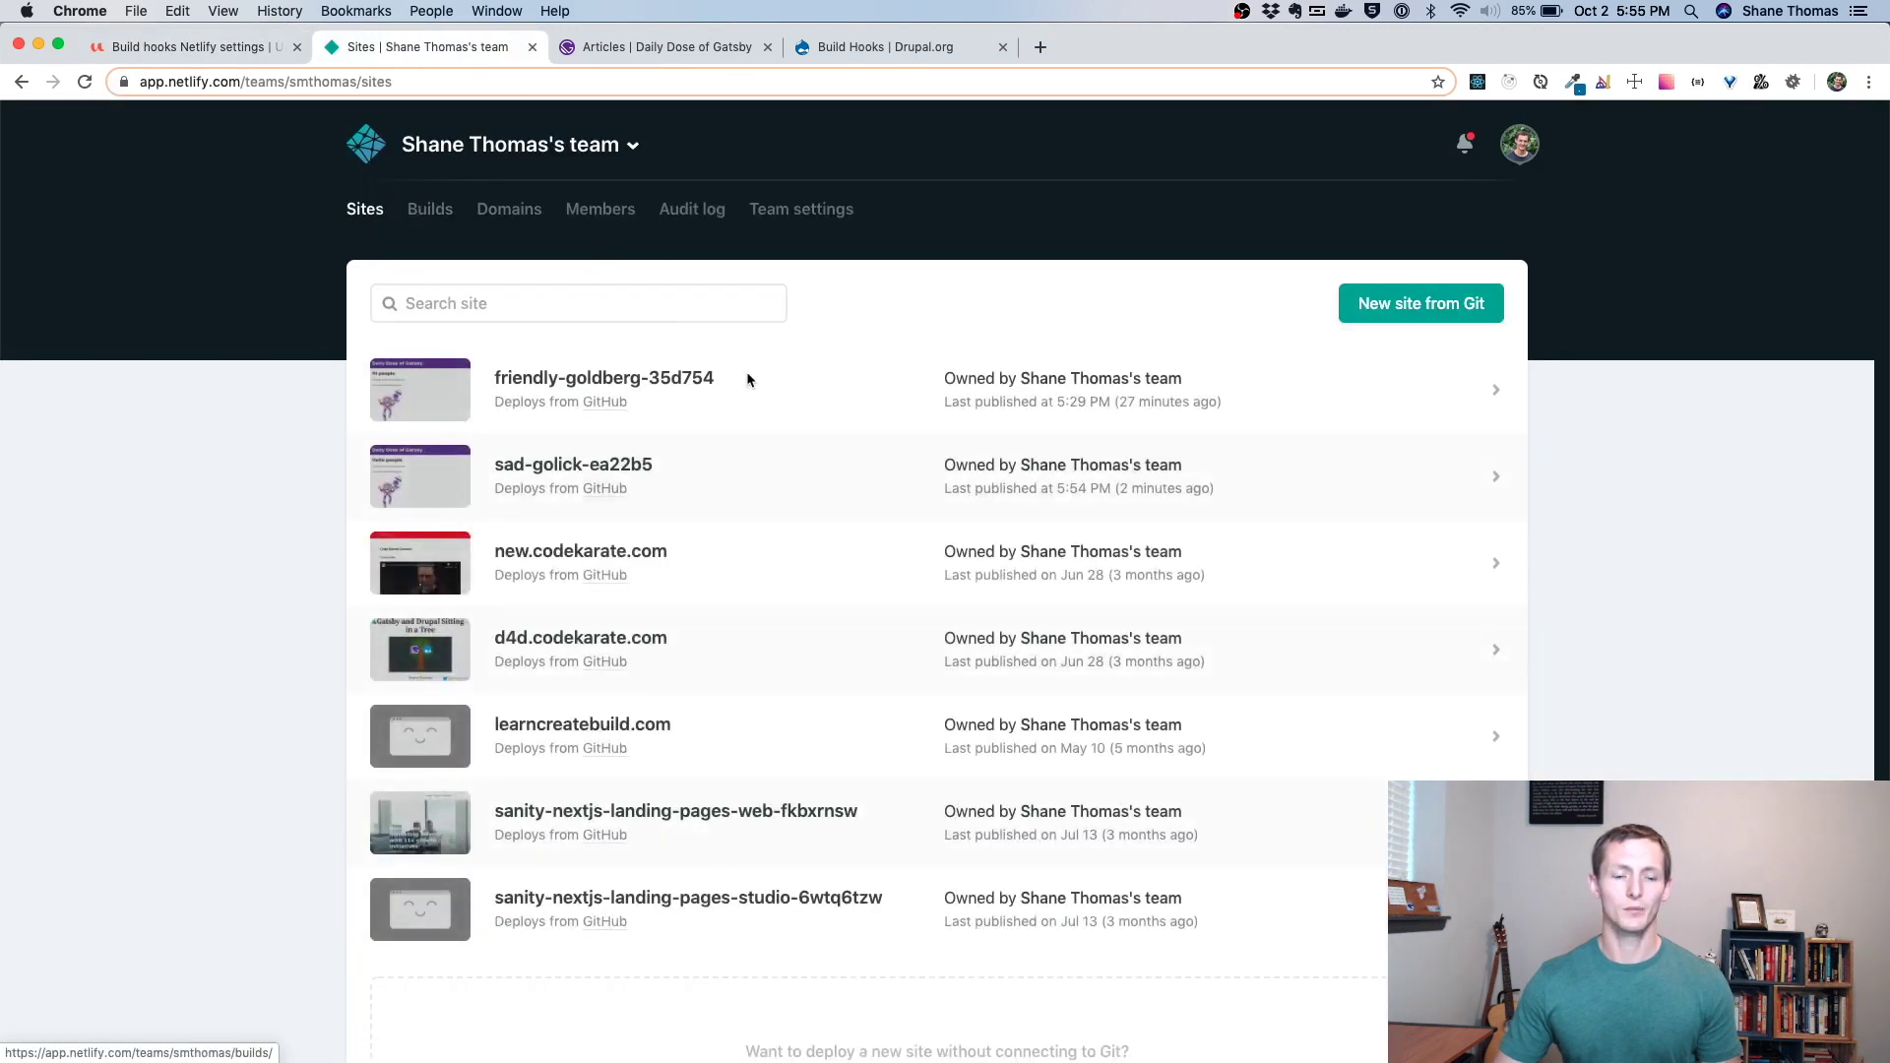